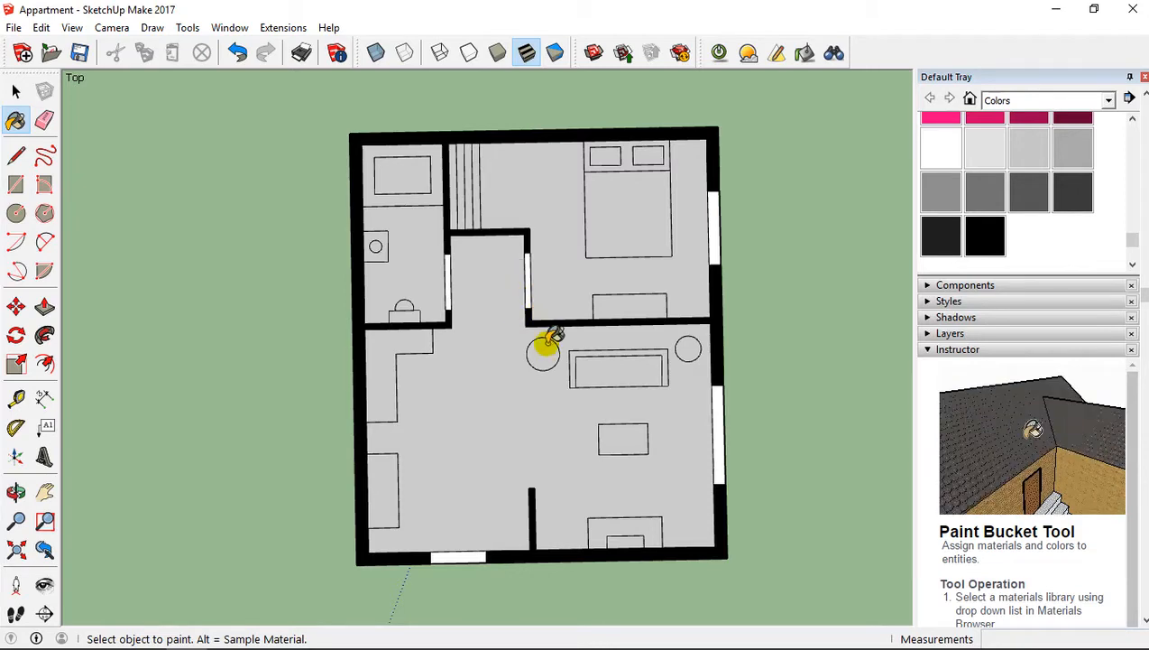
# Step: Paint all the black wall faces of the floor plan white with Color M00, including the living room partition
pyautogui.moveTo(544, 341)
pyautogui.mouseDown(button='middle')
pyautogui.moveTo(521, 308)
pyautogui.moveTo(540, 262)
pyautogui.moveTo(511, 249)
pyautogui.moveTo(508, 262)
pyautogui.moveTo(593, 262)
pyautogui.mouseUp(button='middle')
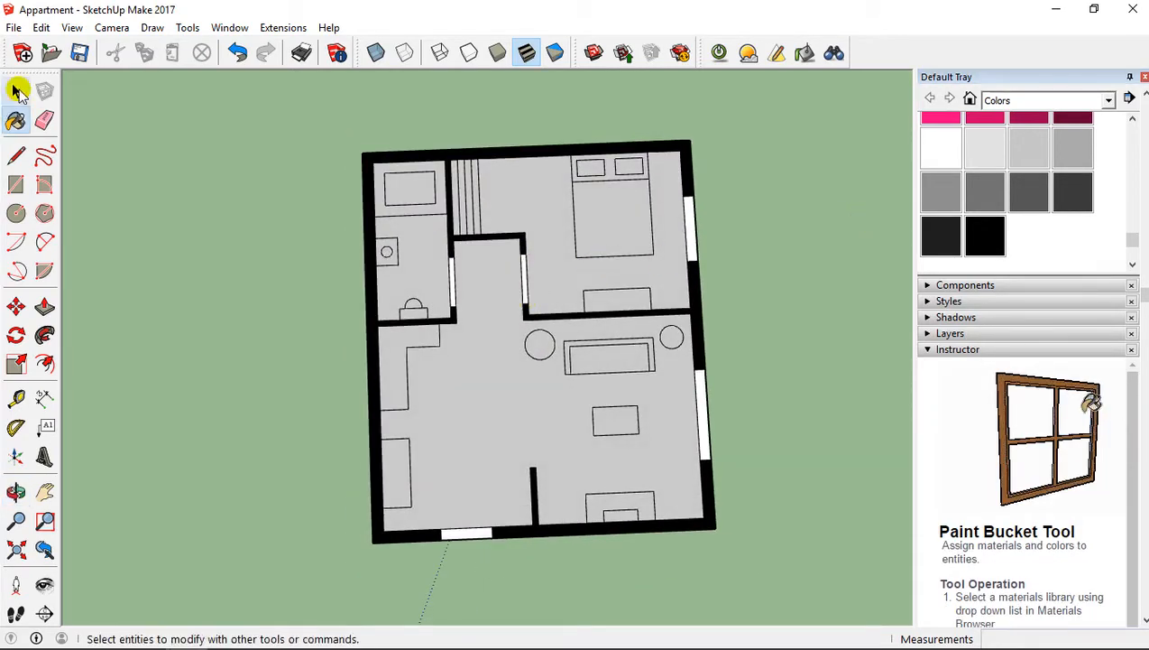
pyautogui.click(15, 120)
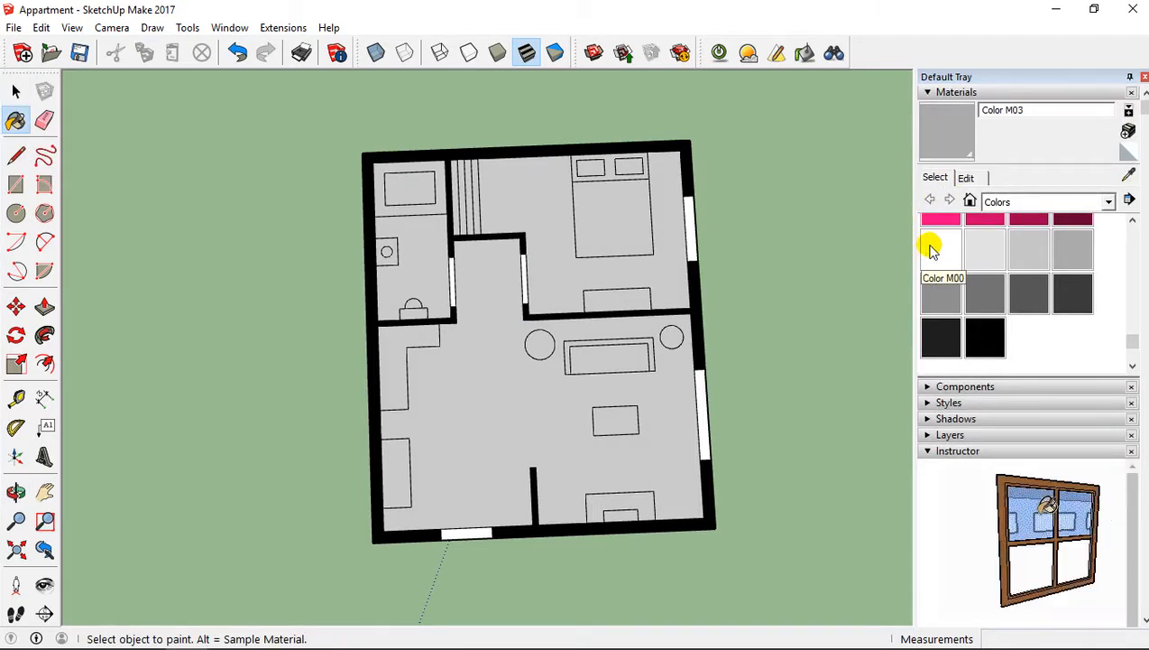
pyautogui.scroll(5, 584, 299)
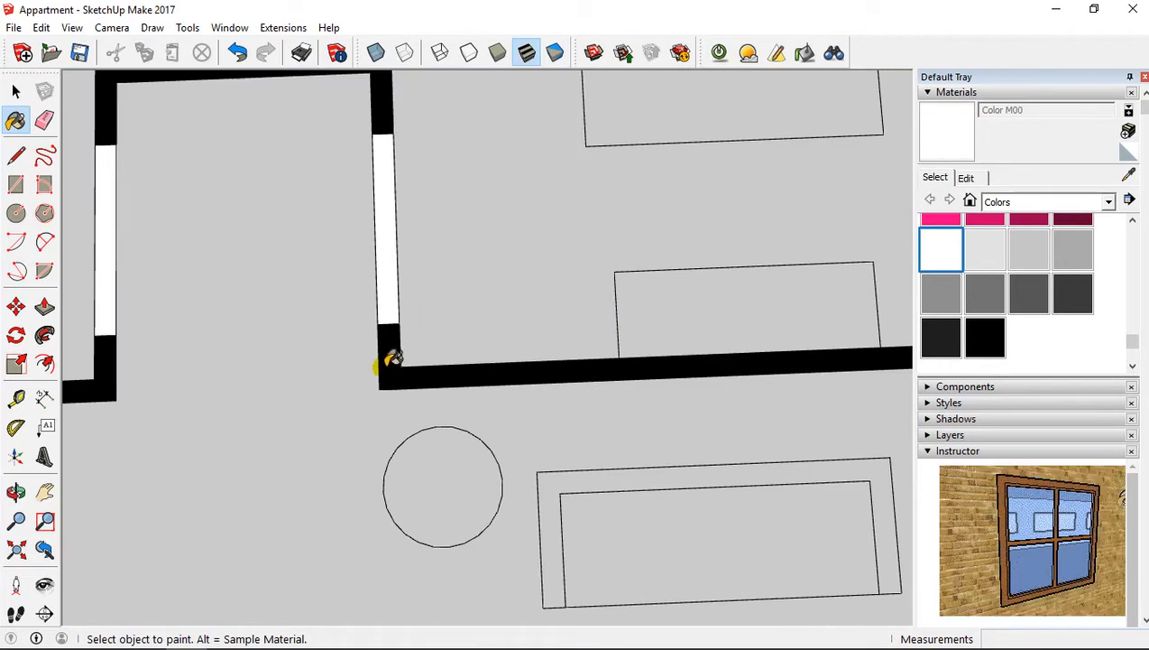
pyautogui.click(394, 356)
pyautogui.scroll(-3, 403, 228)
pyautogui.moveTo(442, 279); pyautogui.dragTo(346, 223, button='middle')
pyautogui.scroll(-6, 374, 200)
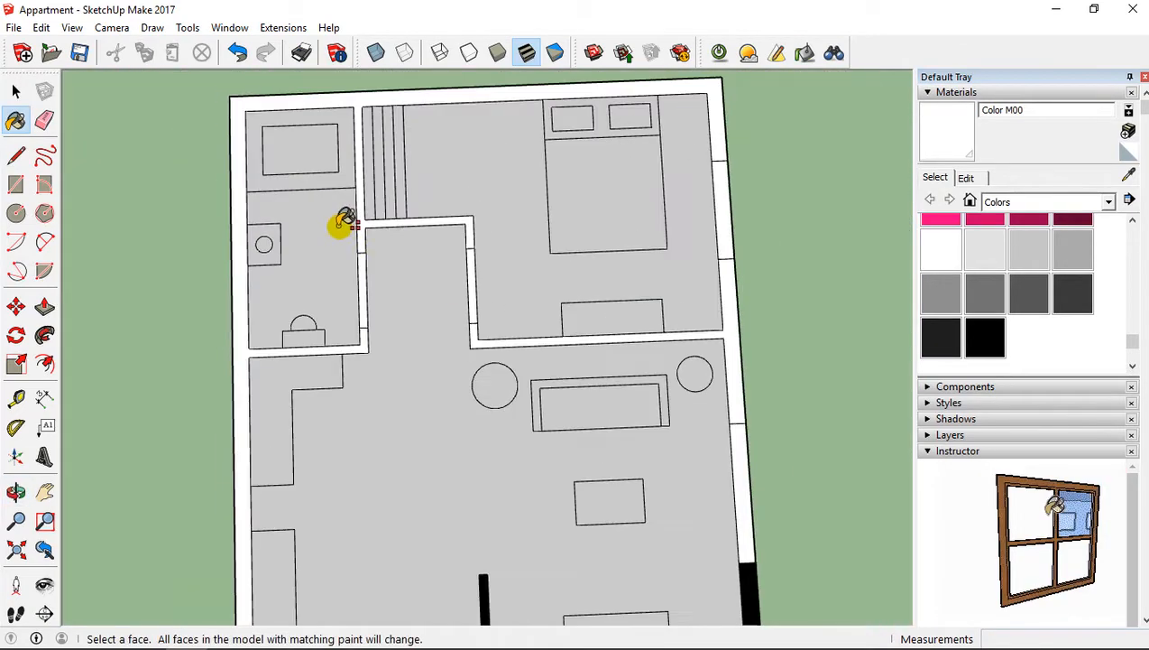
pyautogui.moveTo(593, 349); pyautogui.dragTo(494, 54, button='middle')
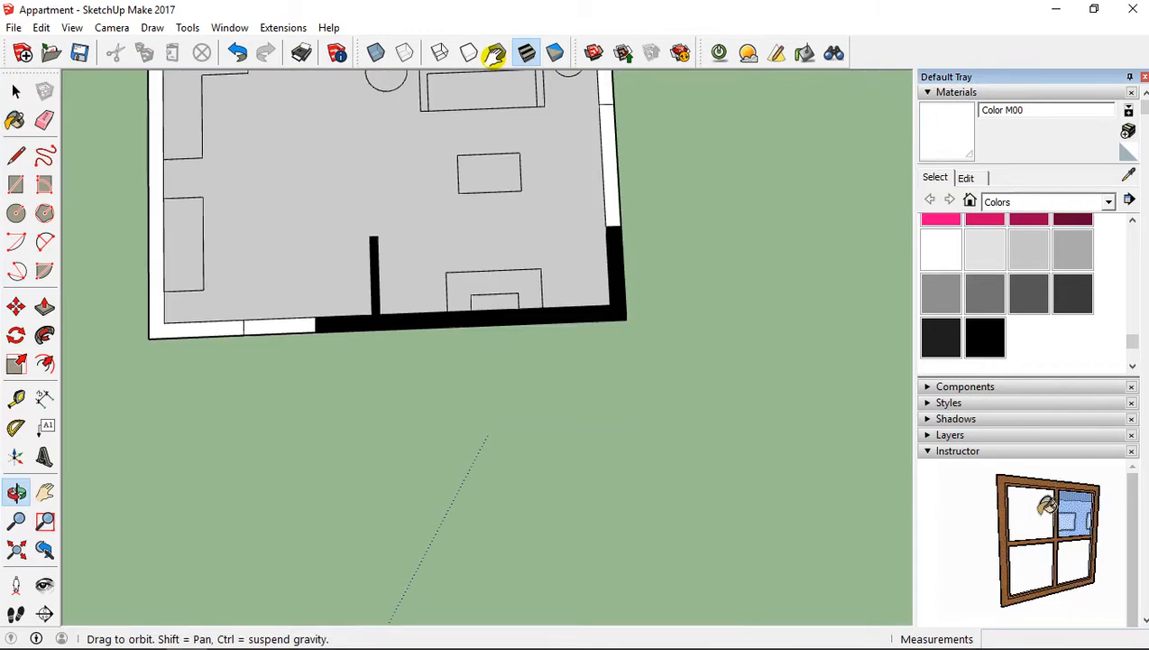
pyautogui.keyDown('shift'); pyautogui.click(616, 248); pyautogui.keyUp('shift')
pyautogui.scroll(-3, 377, 197)
pyautogui.moveTo(377, 197)
pyautogui.mouseDown(button='middle')
pyautogui.moveTo(426, 321)
pyautogui.moveTo(429, 376)
pyautogui.mouseUp(button='middle')
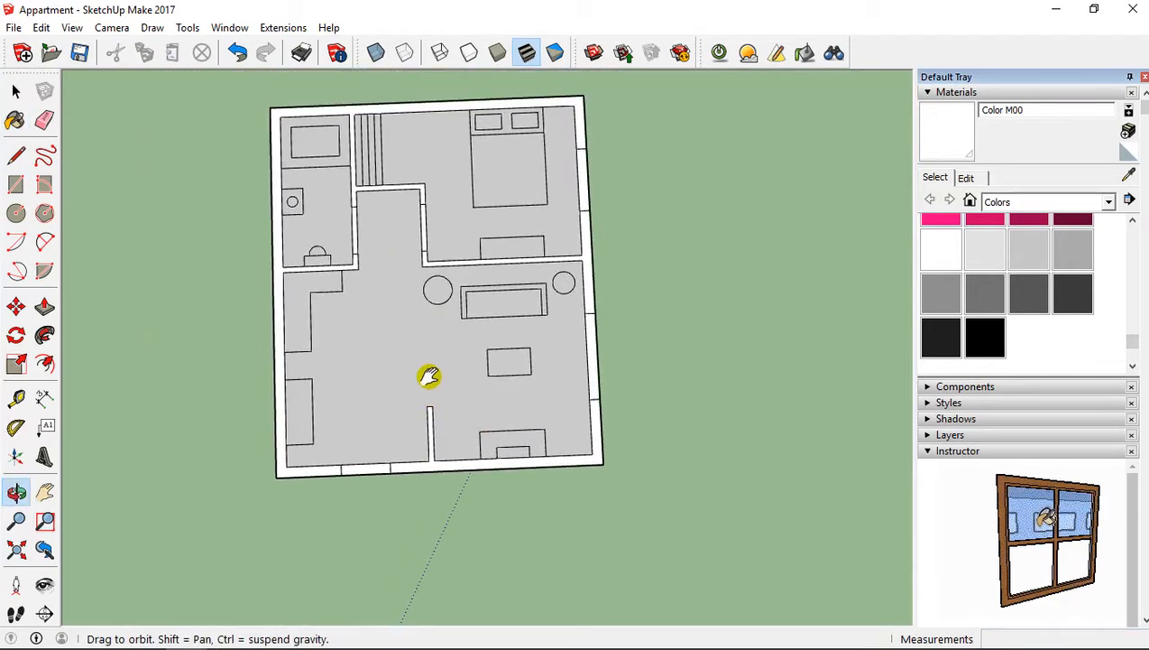
# Step: Extrude the connected wall face along the kitchen and bathroom side 220 cm upward with Push/Pull
pyautogui.moveTo(443, 332); pyautogui.dragTo(245, 366, button='middle')
pyautogui.moveTo(520, 291)
pyautogui.mouseDown(button='middle')
pyautogui.moveTo(526, 362)
pyautogui.moveTo(590, 210)
pyautogui.moveTo(603, 246)
pyautogui.moveTo(534, 420)
pyautogui.moveTo(501, 379)
pyautogui.moveTo(699, 311)
pyautogui.mouseUp(button='middle')
pyautogui.scroll(-3, 595, 246)
pyautogui.scroll(4, 611, 354)
pyautogui.moveTo(608, 308)
pyautogui.mouseDown(button='middle')
pyautogui.moveTo(518, 461)
pyautogui.moveTo(247, 357)
pyautogui.moveTo(529, 331)
pyautogui.moveTo(698, 267)
pyautogui.mouseUp(button='middle')
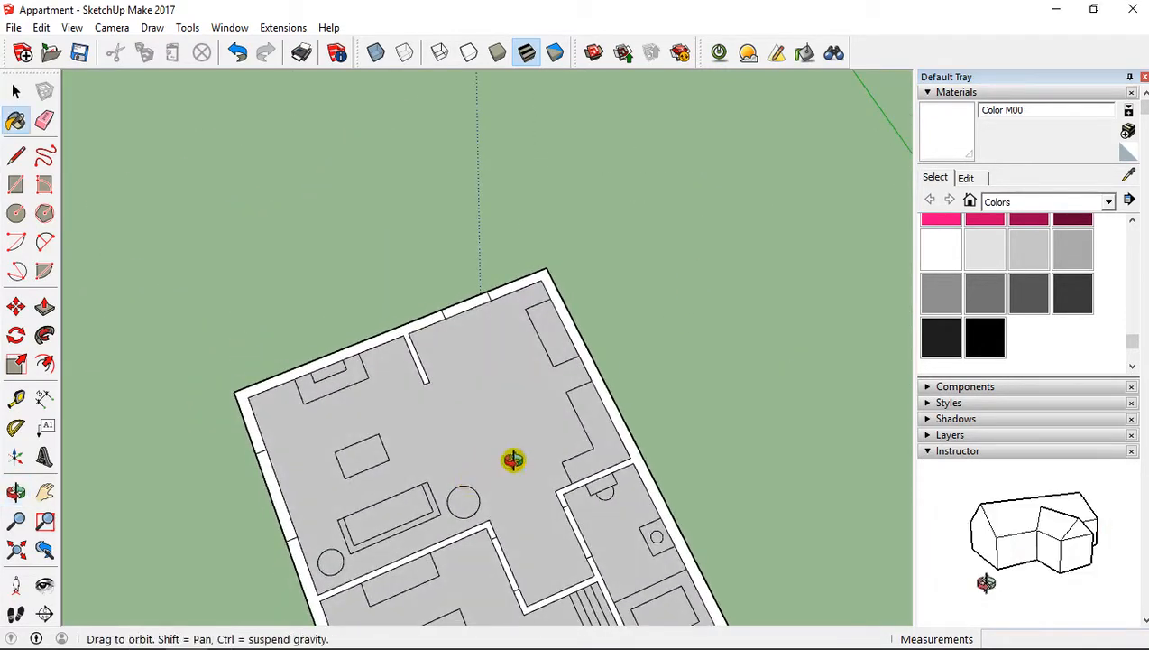
pyautogui.moveTo(513, 459)
pyautogui.mouseDown(button='middle')
pyautogui.moveTo(649, 431)
pyautogui.moveTo(762, 426)
pyautogui.moveTo(377, 416)
pyautogui.moveTo(760, 563)
pyautogui.moveTo(680, 616)
pyautogui.moveTo(635, 356)
pyautogui.mouseUp(button='middle')
pyautogui.scroll(4, 636, 352)
pyautogui.keyDown('shift'); pyautogui.moveTo(551, 315); pyautogui.dragTo(606, 450, button='middle'); pyautogui.keyUp('shift')
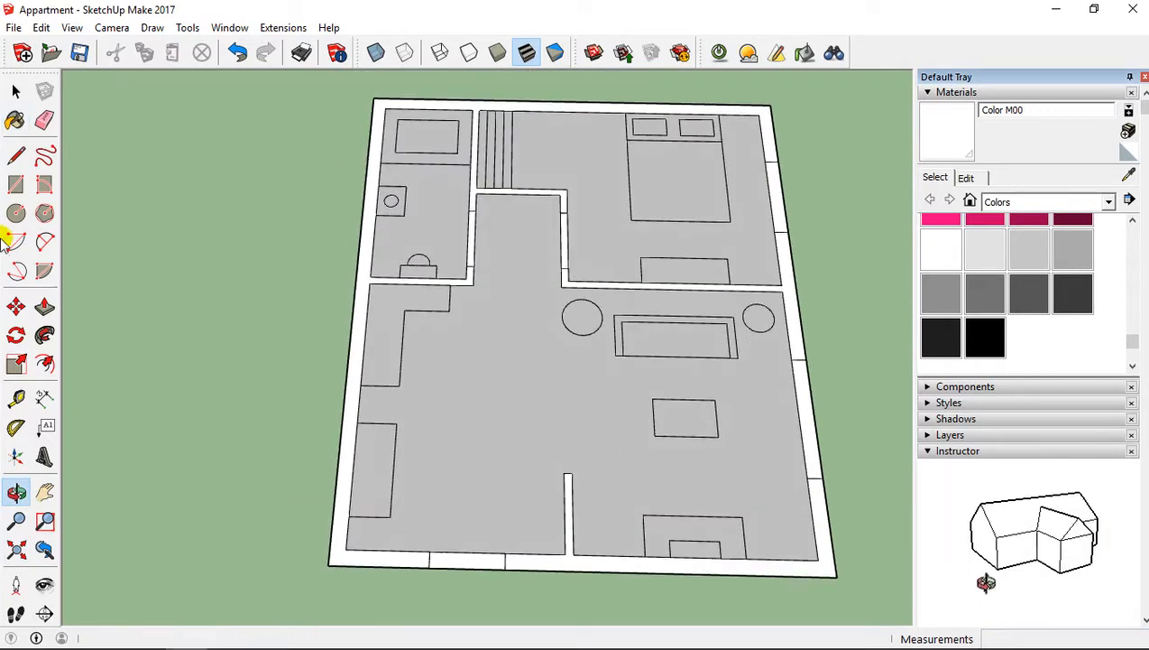
pyautogui.click(45, 307)
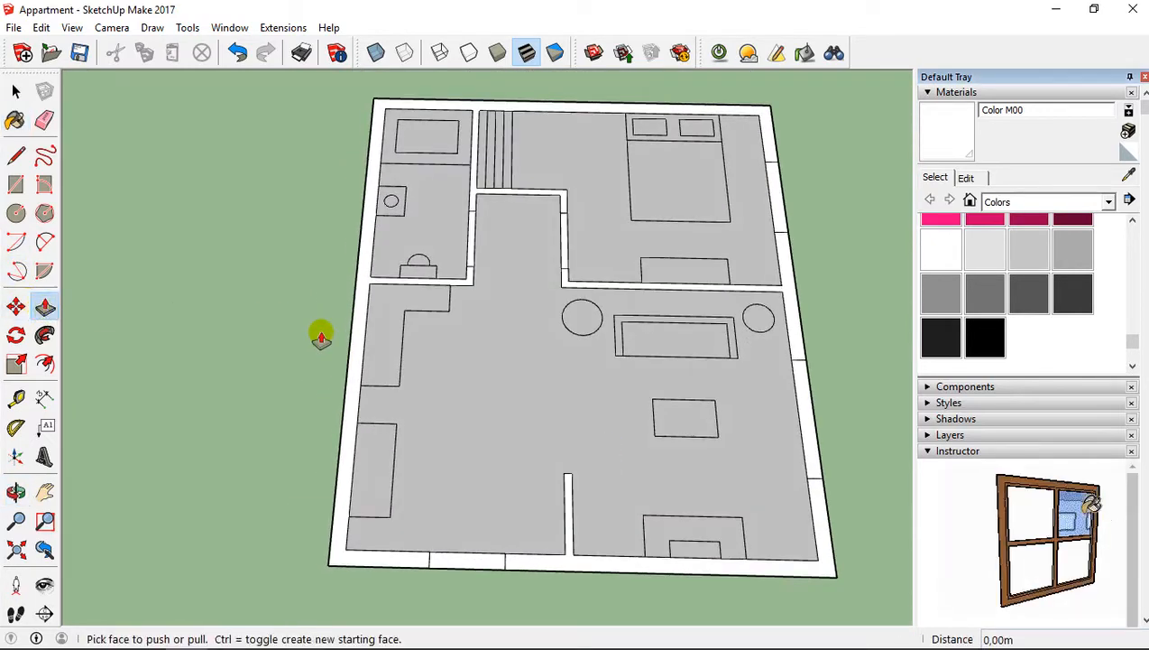
pyautogui.click(358, 327)
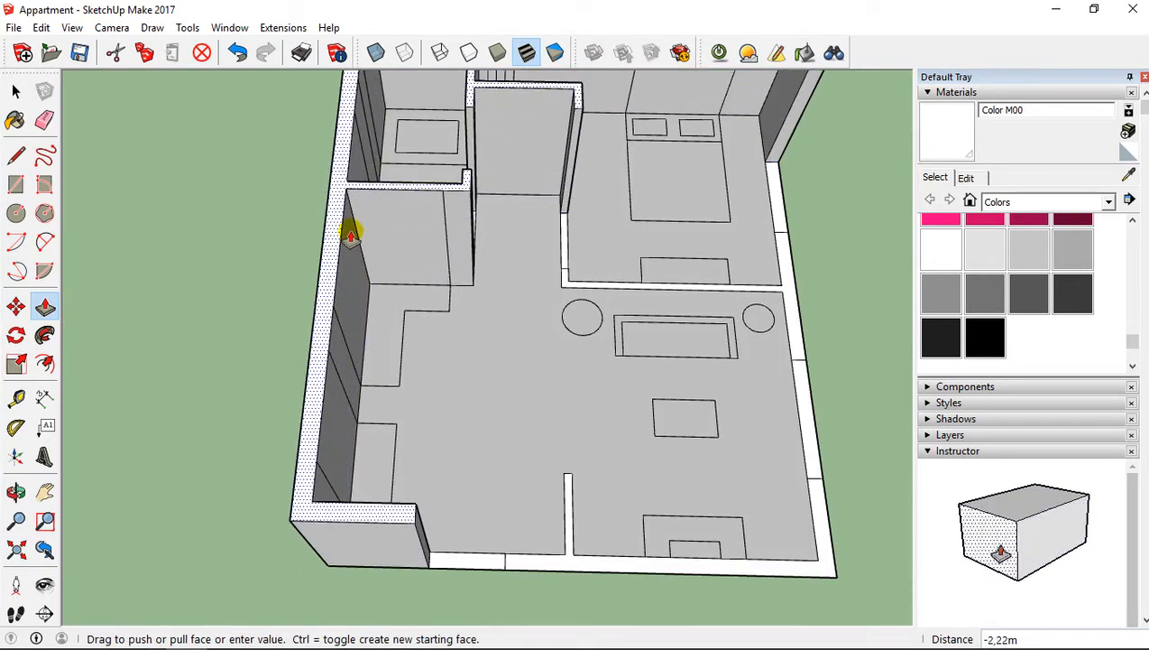
pyautogui.click(351, 236)
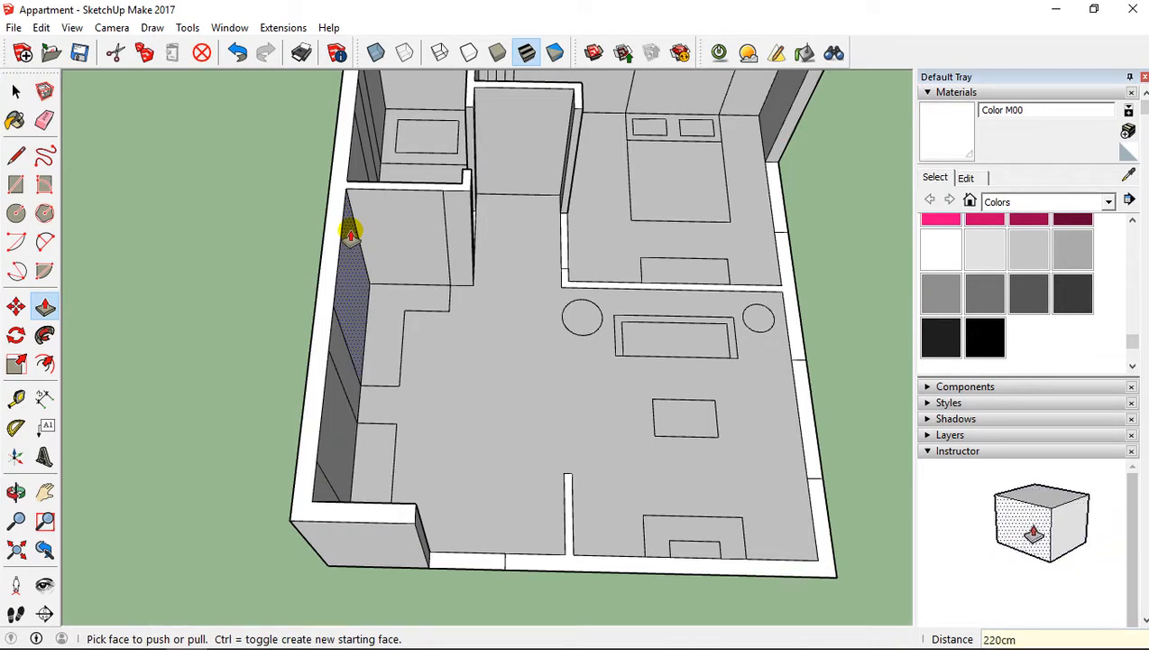
pyautogui.click(351, 236)
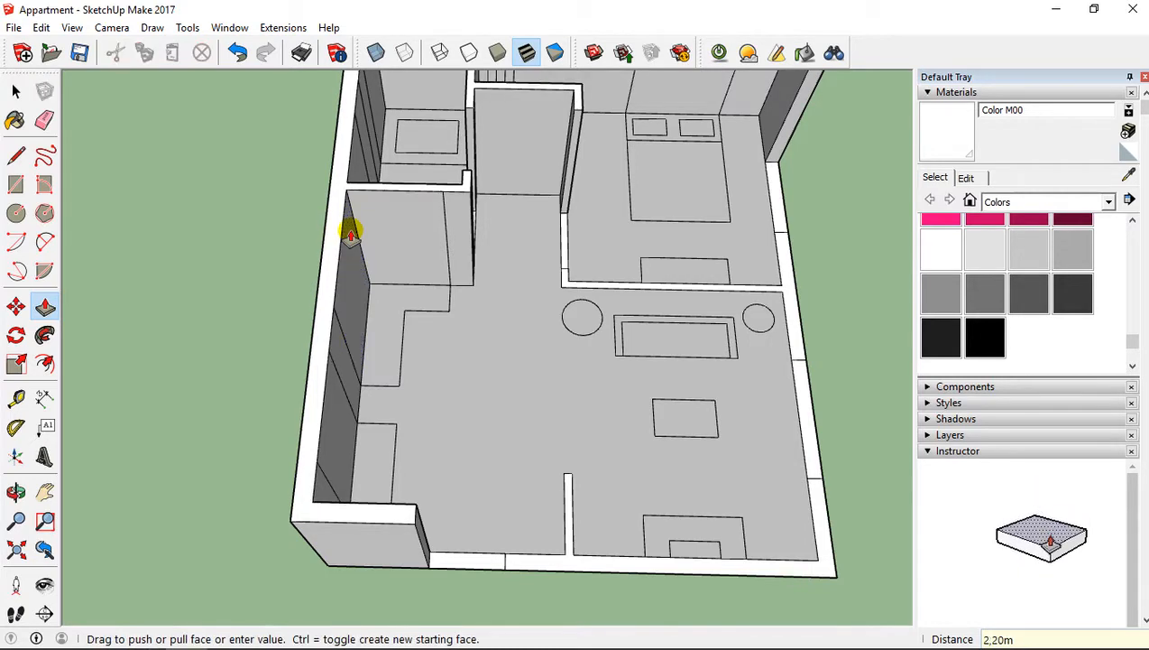
# Step: Raise the remaining wall sections to the same 220 cm height, leaving the door and window openings unextruded
pyautogui.click(532, 330)
pyautogui.keyDown('shift'); pyautogui.moveTo(557, 365); pyautogui.dragTo(505, 207, button='middle'); pyautogui.keyUp('shift')
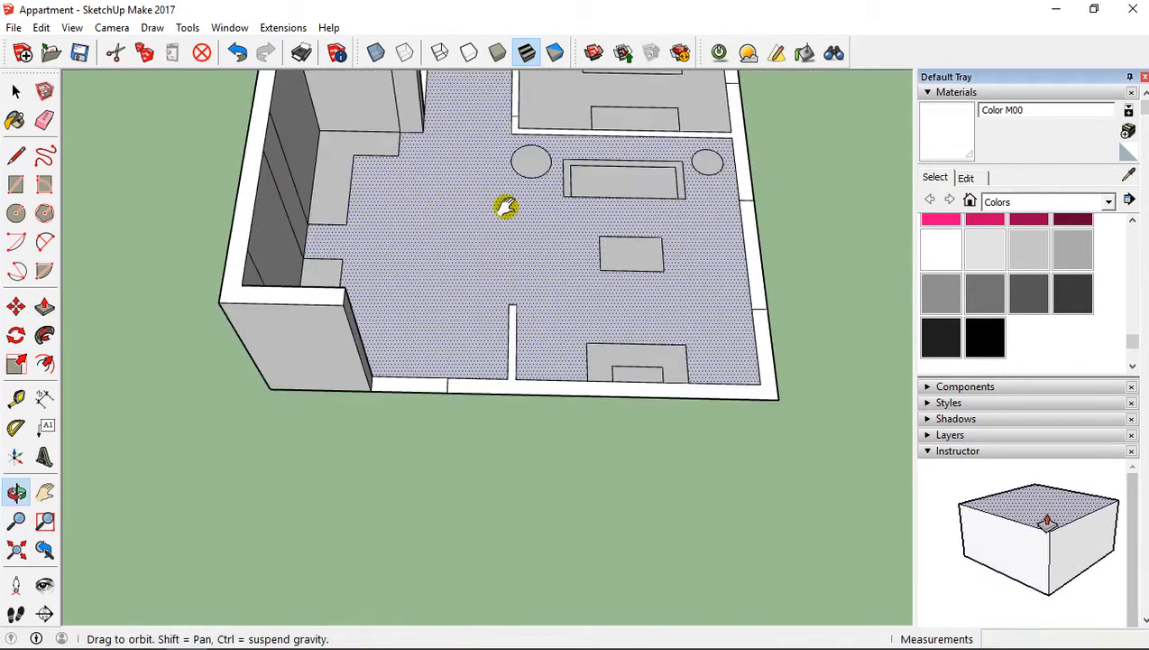
pyautogui.scroll(-1, 560, 294)
pyautogui.moveTo(560, 295); pyautogui.dragTo(505, 424, button='middle')
pyautogui.click(492, 456)
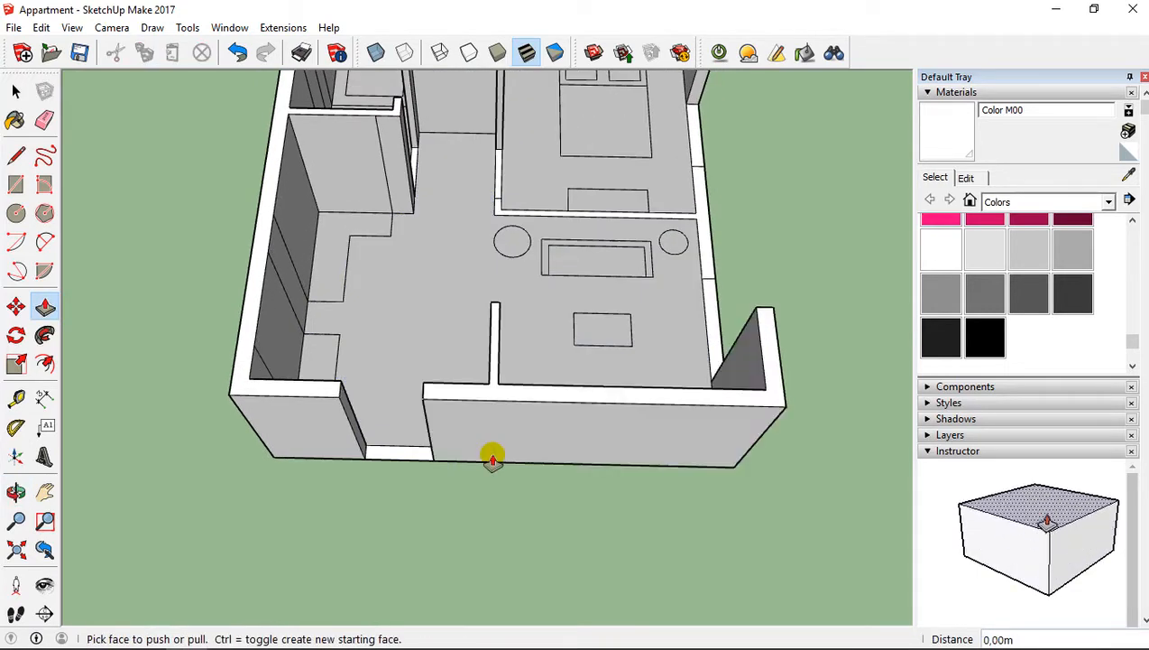
pyautogui.moveTo(692, 318); pyautogui.dragTo(402, 393, button='middle')
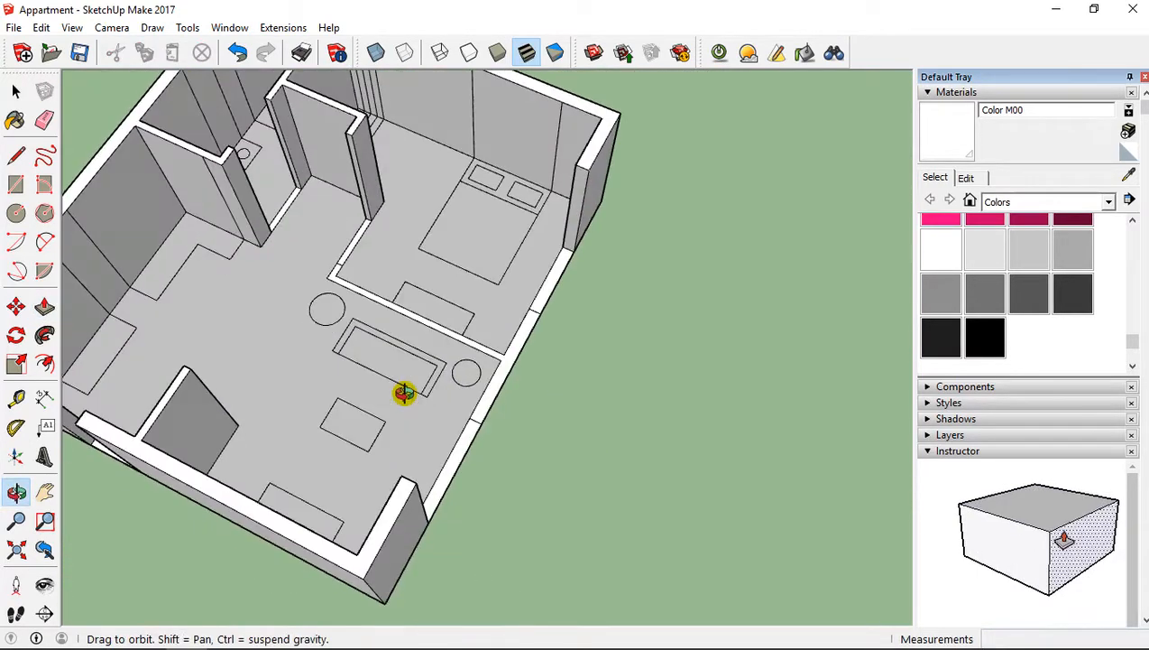
pyautogui.click(503, 368)
pyautogui.click(502, 373)
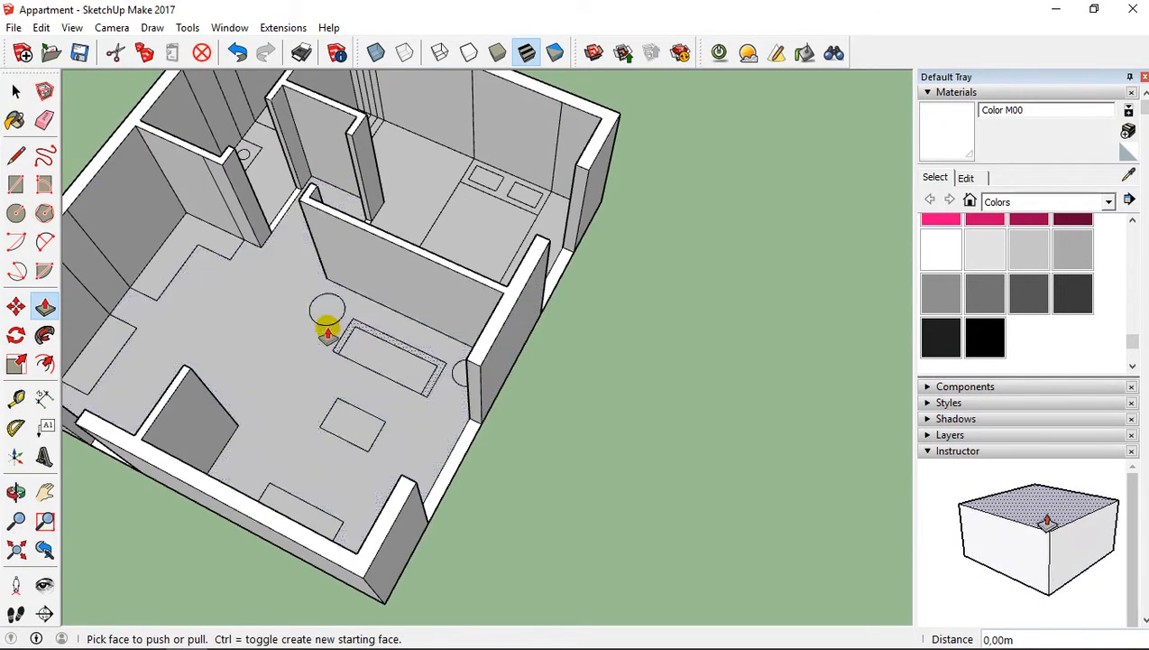
# Step: Erase the leftover vertical lines on the inside of the bathroom's outer wall
pyautogui.moveTo(327, 329); pyautogui.dragTo(619, 246, button='middle')
pyautogui.keyDown('shift'); pyautogui.moveTo(382, 371); pyautogui.dragTo(283, 567, button='middle'); pyautogui.keyUp('shift')
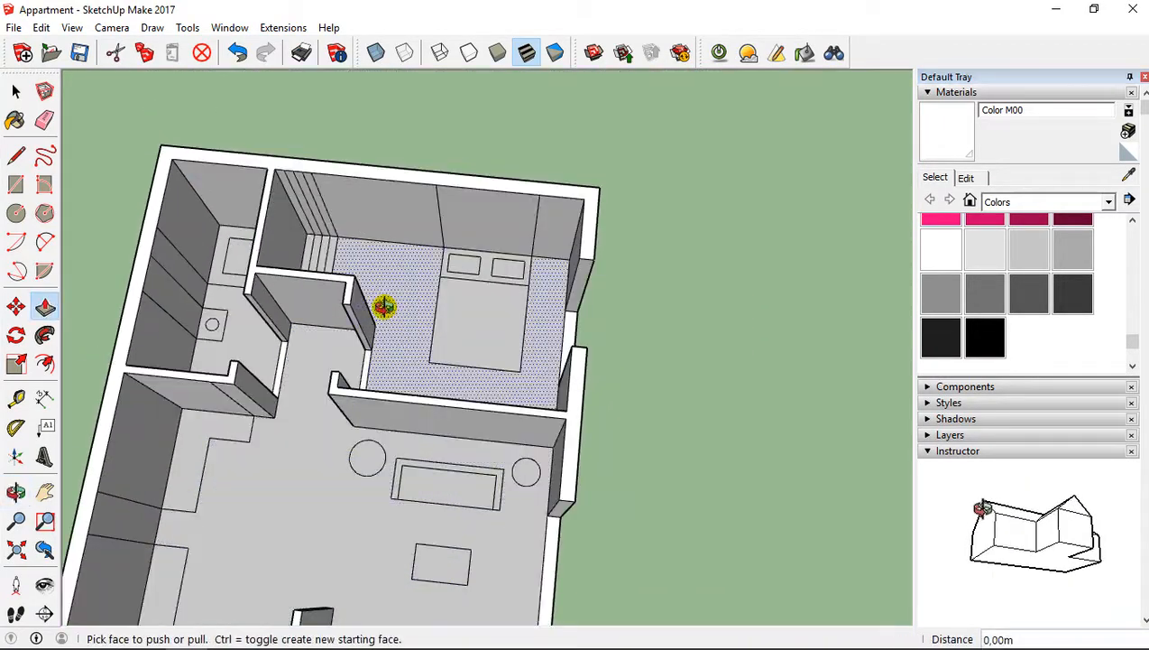
pyautogui.moveTo(384, 307); pyautogui.dragTo(374, 424, button='middle')
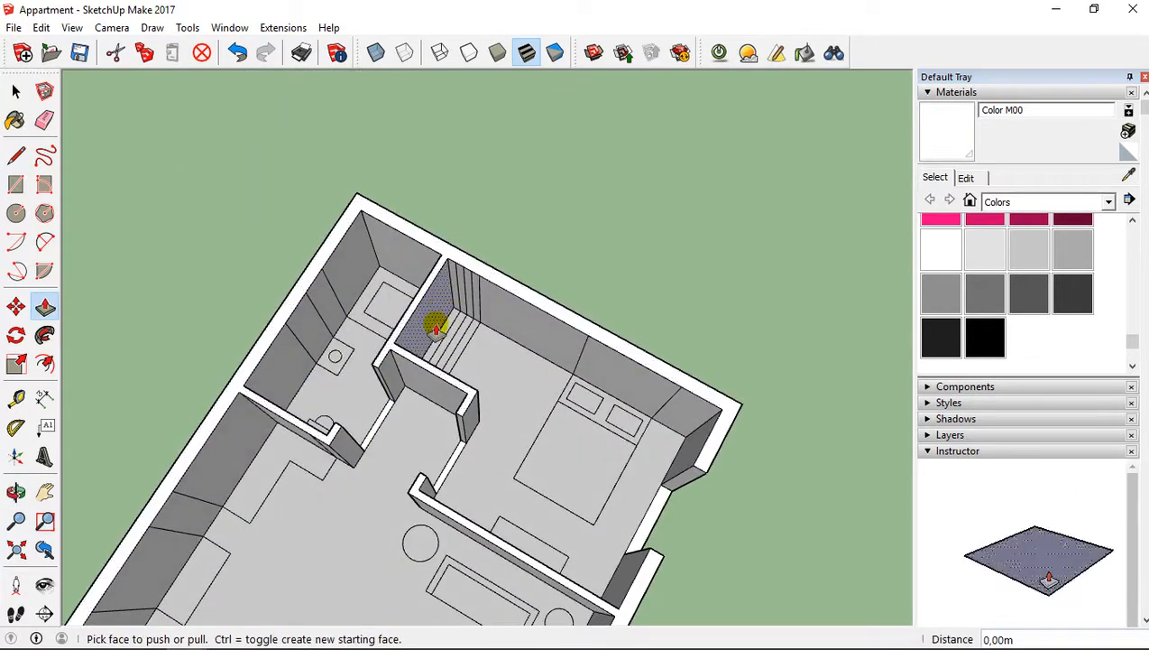
pyautogui.scroll(5, 435, 328)
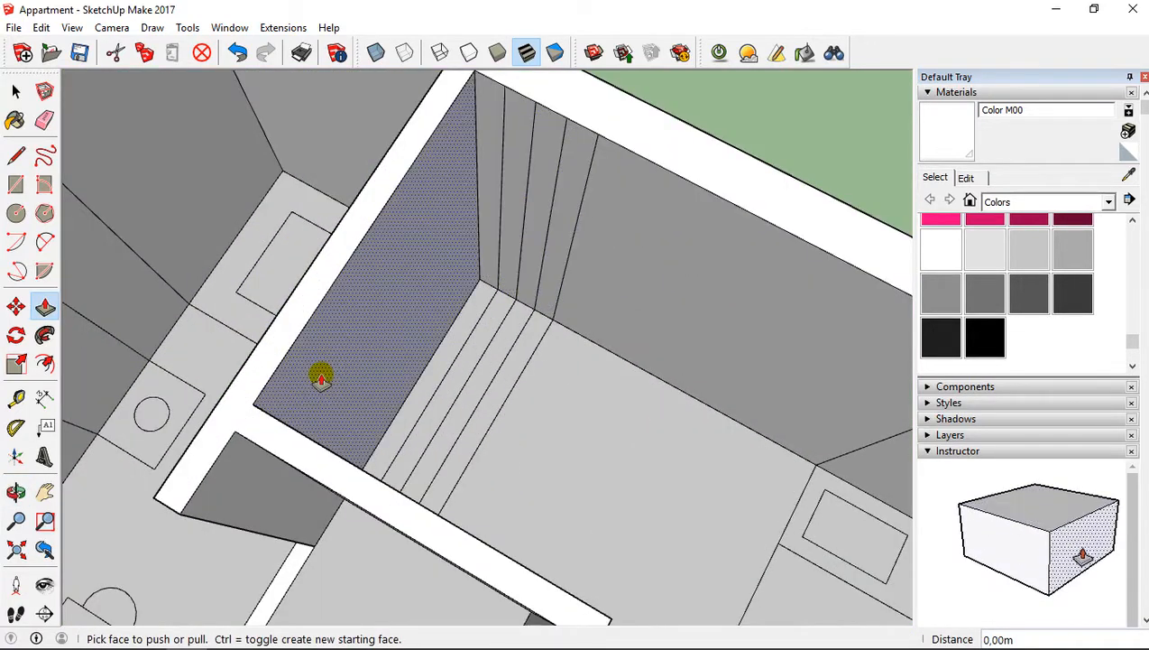
pyautogui.scroll(-5, 320, 377)
pyautogui.moveTo(210, 328); pyautogui.dragTo(361, 252, button='middle')
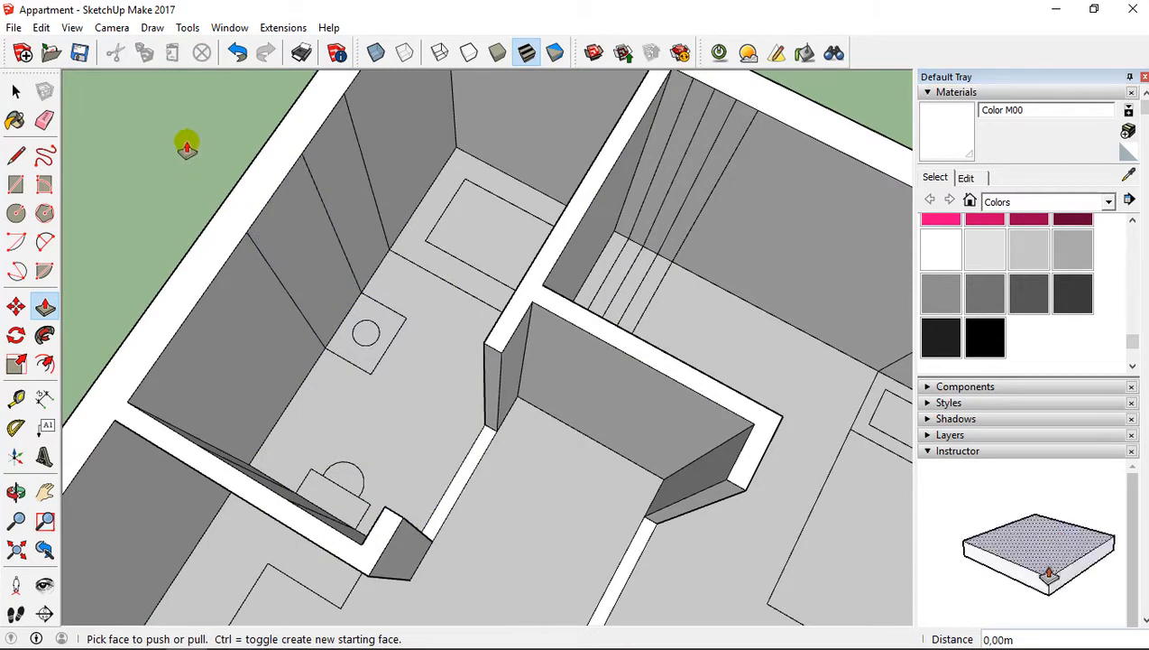
pyautogui.click(44, 121)
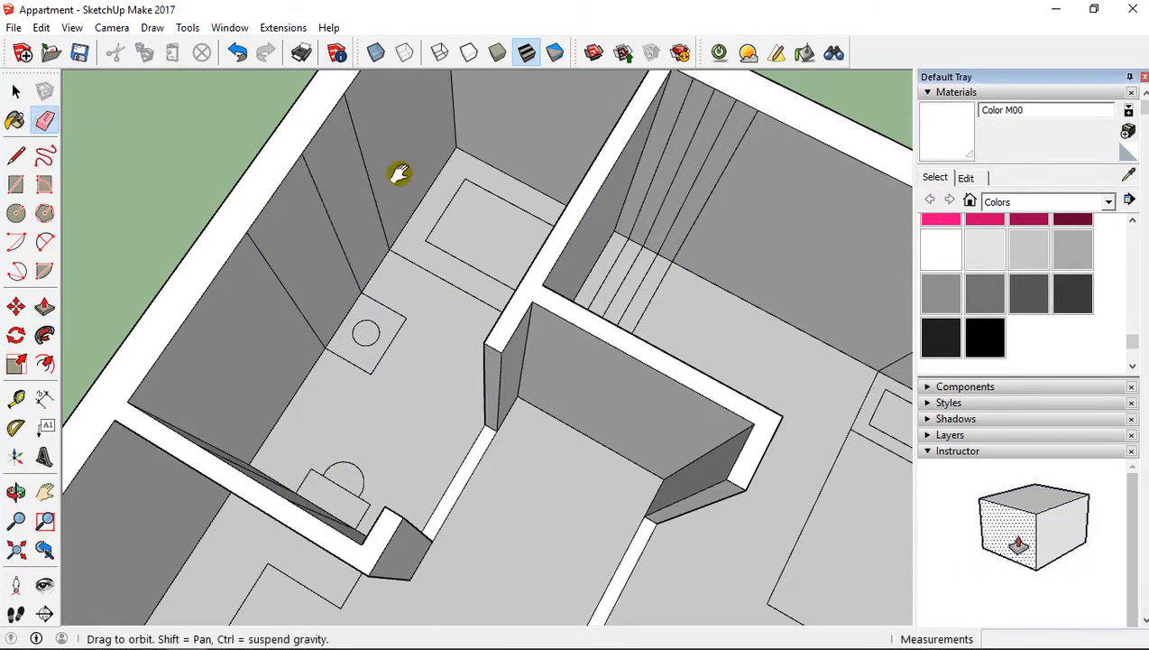
pyautogui.moveTo(398, 174); pyautogui.dragTo(426, 220, button='middle')
pyautogui.moveTo(292, 296)
pyautogui.mouseDown()
pyautogui.moveTo(322, 277)
pyautogui.moveTo(273, 374)
pyautogui.mouseUp()
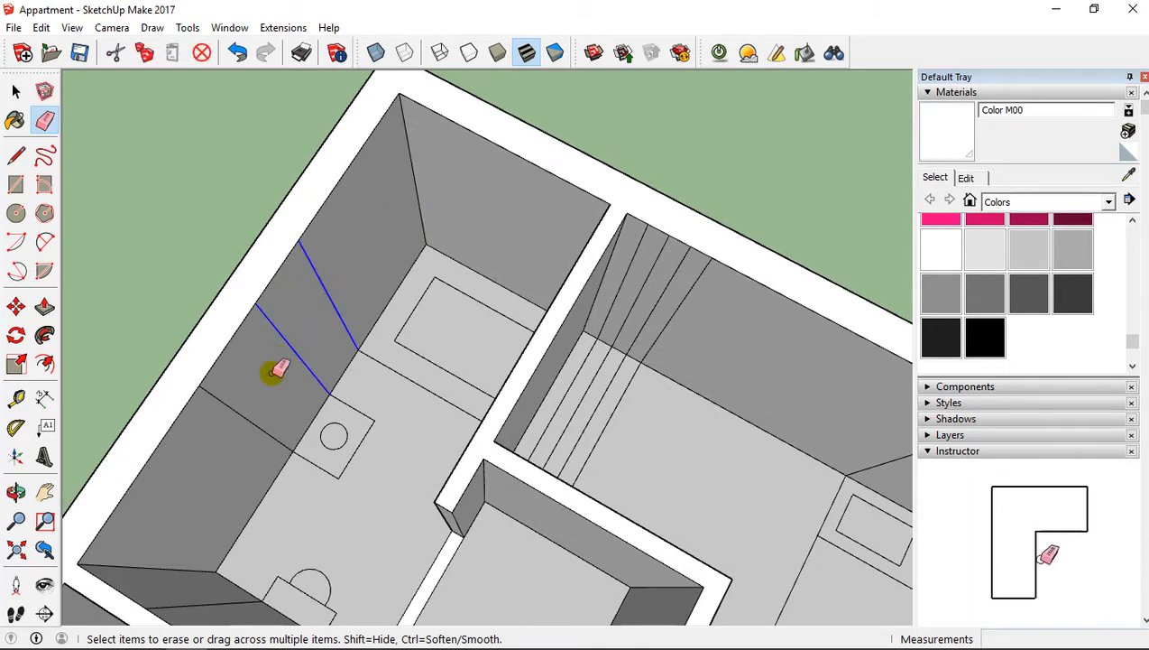
# Step: Erase the leftover vertical lines on the bathroom wall behind the toilet and the bedroom walls around the stepped strips
pyautogui.moveTo(314, 406)
pyautogui.mouseDown(button='middle')
pyautogui.moveTo(258, 370)
pyautogui.moveTo(610, 311)
pyautogui.moveTo(575, 362)
pyautogui.moveTo(566, 298)
pyautogui.moveTo(770, 359)
pyautogui.moveTo(570, 270)
pyautogui.moveTo(536, 392)
pyautogui.moveTo(494, 435)
pyautogui.moveTo(736, 336)
pyautogui.moveTo(719, 304)
pyautogui.mouseUp(button='middle')
pyautogui.click(561, 298)
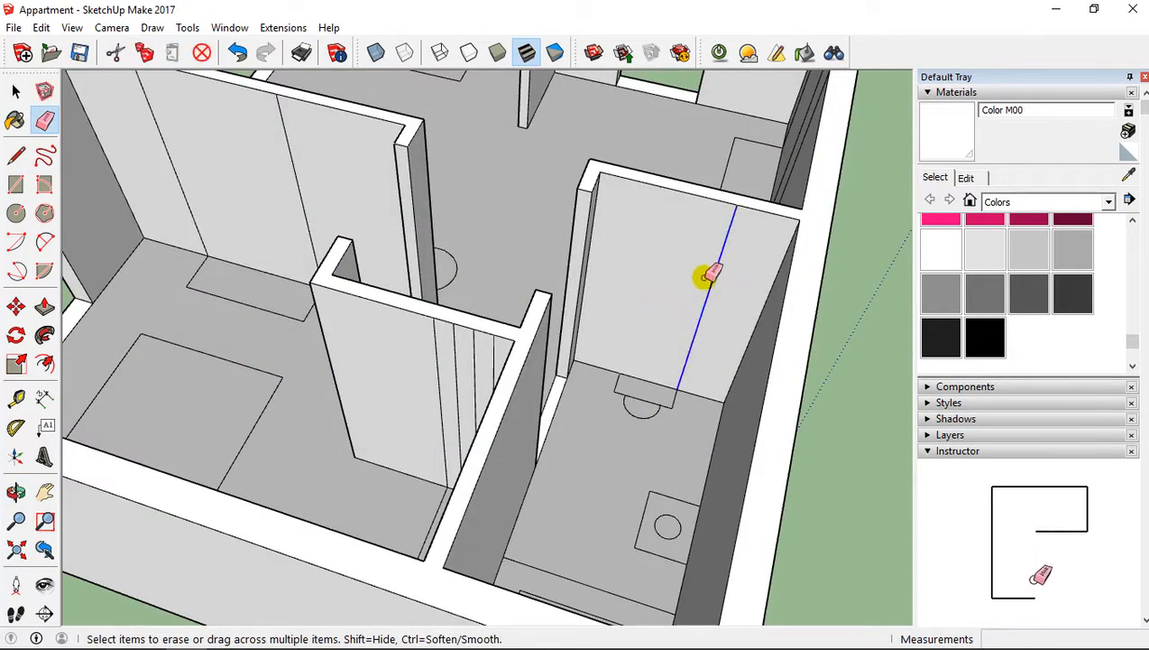
pyautogui.moveTo(292, 376); pyautogui.dragTo(587, 336, button='middle')
pyautogui.scroll(2, 587, 336)
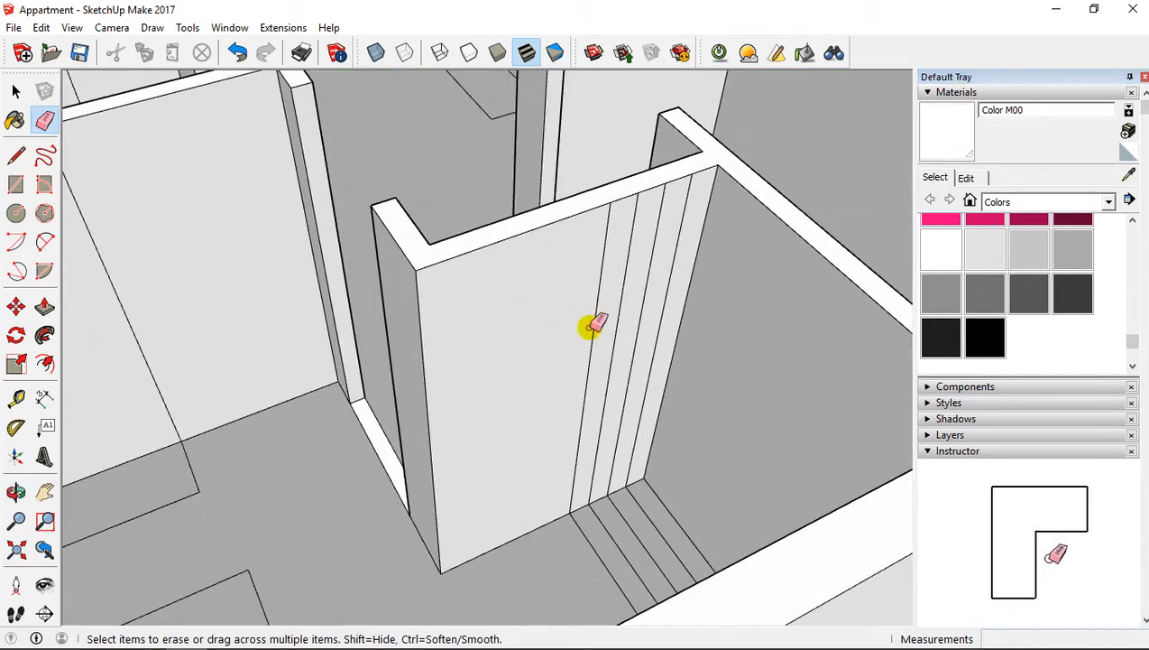
pyautogui.moveTo(578, 420)
pyautogui.mouseDown(button='middle')
pyautogui.moveTo(742, 454)
pyautogui.moveTo(769, 492)
pyautogui.moveTo(477, 441)
pyautogui.moveTo(661, 386)
pyautogui.moveTo(693, 249)
pyautogui.mouseUp(button='middle')
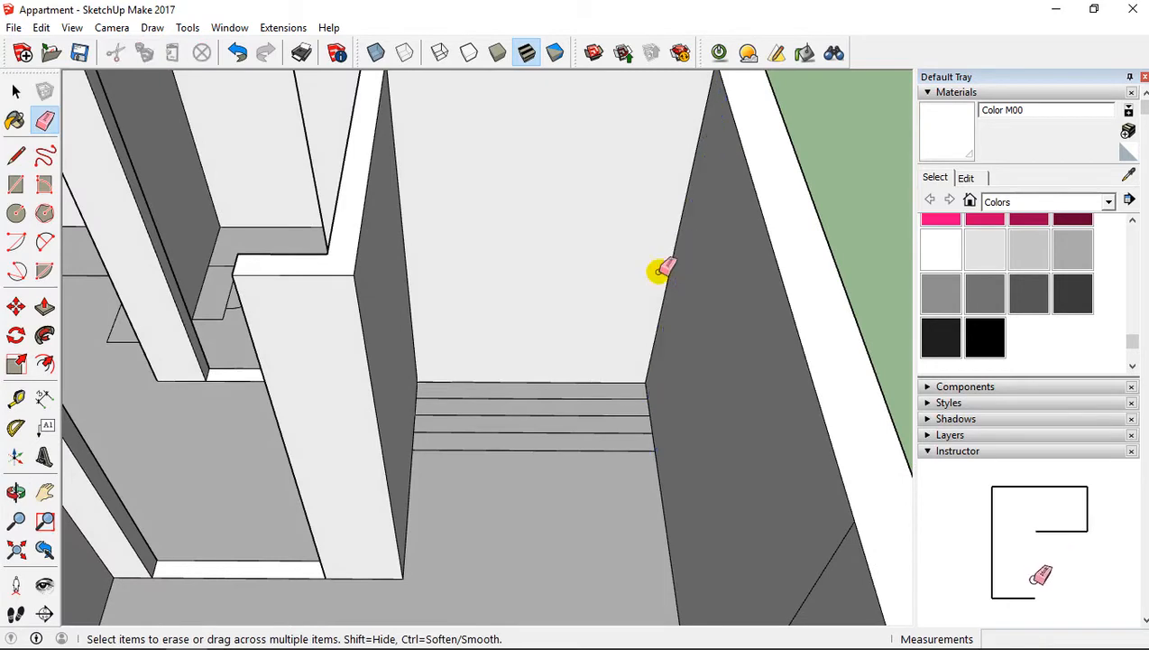
# Step: Erase the leftover vertical lines on the bedroom walls behind the bed and behind the dresser
pyautogui.scroll(-6, 661, 269)
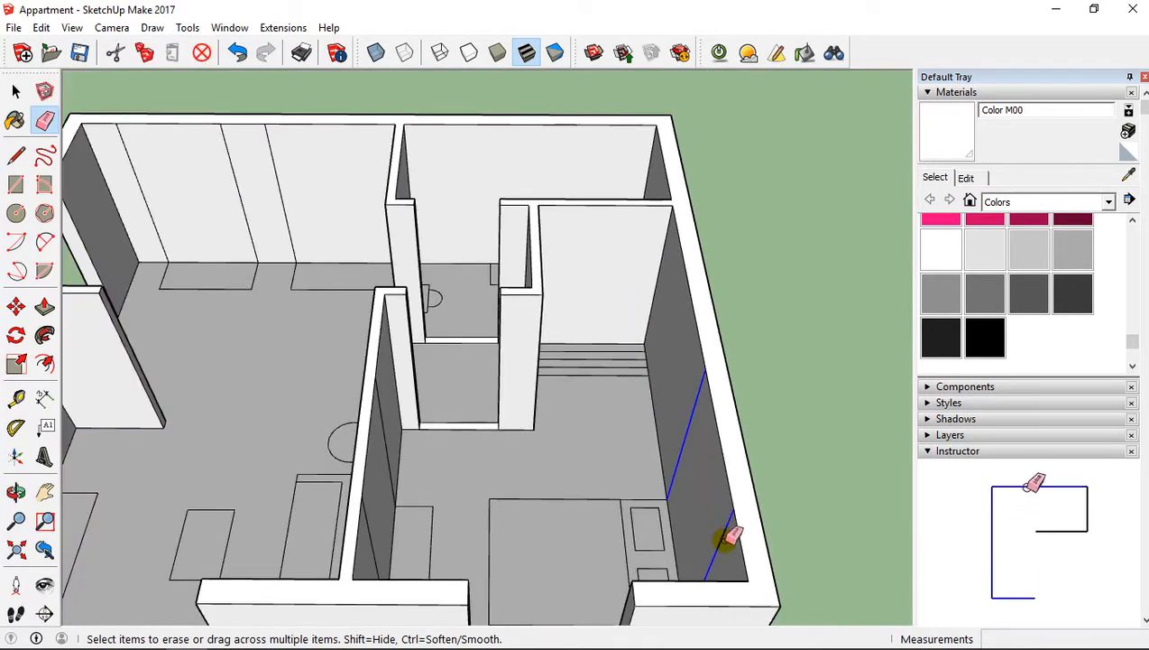
pyautogui.moveTo(701, 479)
pyautogui.mouseDown(button='middle')
pyautogui.moveTo(334, 469)
pyautogui.moveTo(180, 374)
pyautogui.moveTo(221, 275)
pyautogui.mouseUp(button='middle')
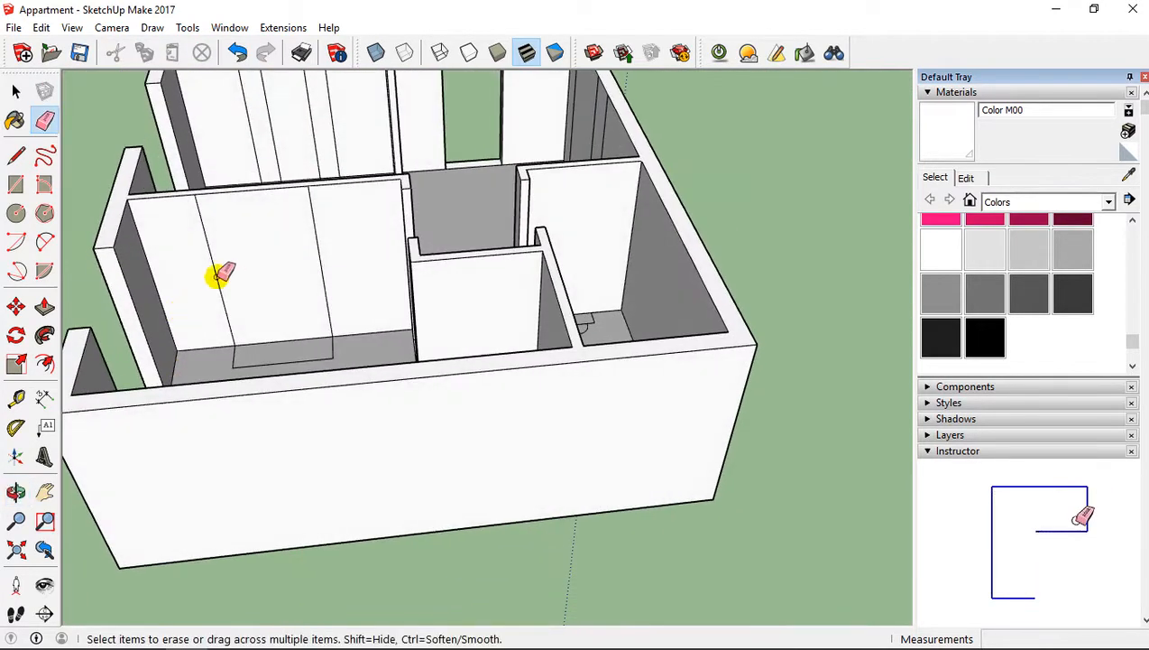
pyautogui.scroll(-2, 398, 218)
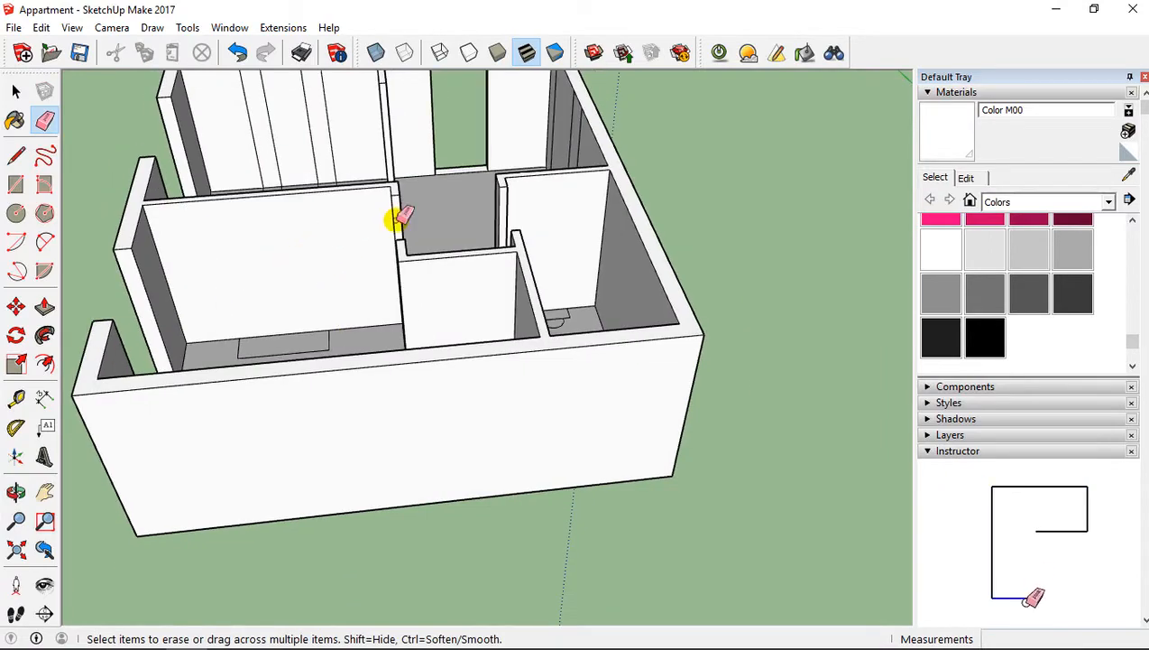
# Step: Erase the leftover vertical lines on the living room's TV wall and on the kitchen walls
pyautogui.moveTo(397, 219)
pyautogui.mouseDown(button='middle')
pyautogui.moveTo(444, 356)
pyautogui.moveTo(583, 356)
pyautogui.moveTo(539, 313)
pyautogui.moveTo(436, 303)
pyautogui.moveTo(321, 387)
pyautogui.mouseUp(button='middle')
pyautogui.scroll(3, 231, 295)
pyautogui.scroll(2, 260, 253)
pyautogui.scroll(1, 257, 253)
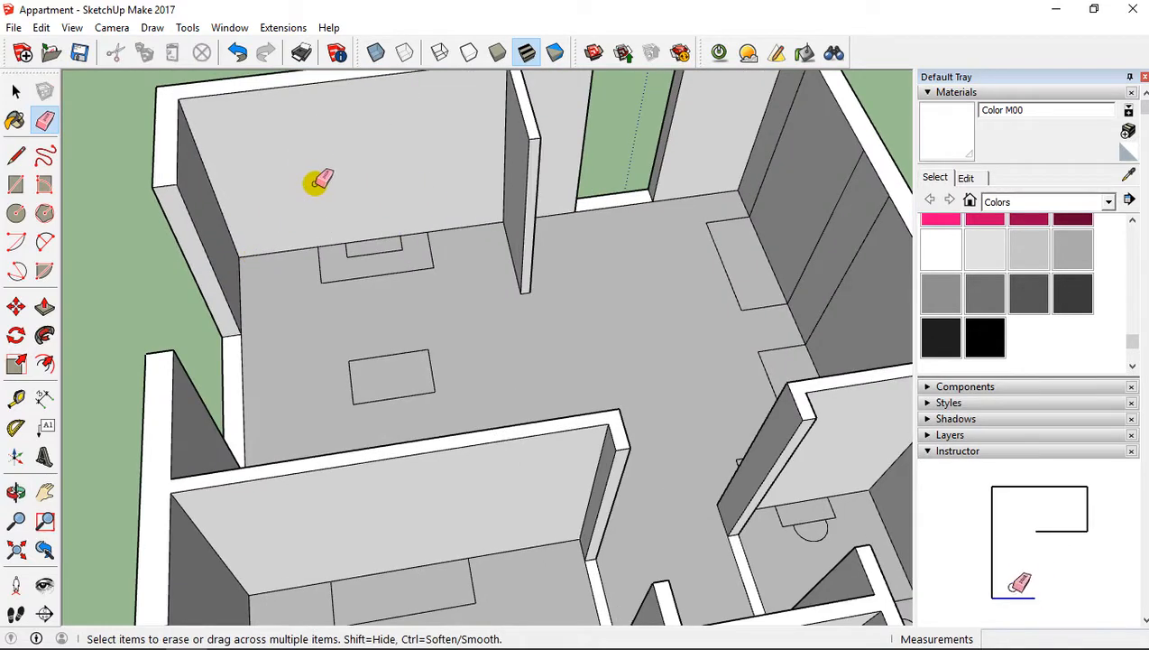
pyautogui.moveTo(241, 310)
pyautogui.mouseDown(button='middle')
pyautogui.moveTo(287, 274)
pyautogui.moveTo(505, 229)
pyautogui.moveTo(656, 280)
pyautogui.moveTo(687, 268)
pyautogui.moveTo(398, 277)
pyautogui.moveTo(465, 316)
pyautogui.moveTo(565, 441)
pyautogui.moveTo(462, 313)
pyautogui.moveTo(213, 383)
pyautogui.moveTo(438, 207)
pyautogui.mouseUp(button='middle')
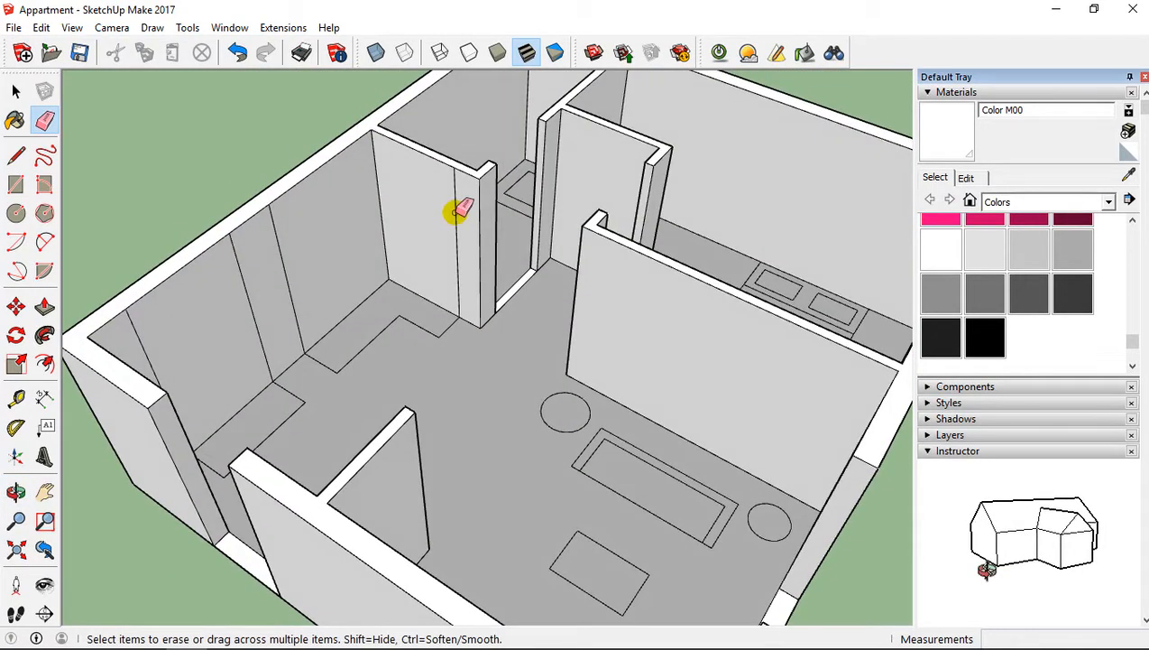
pyautogui.click(455, 212)
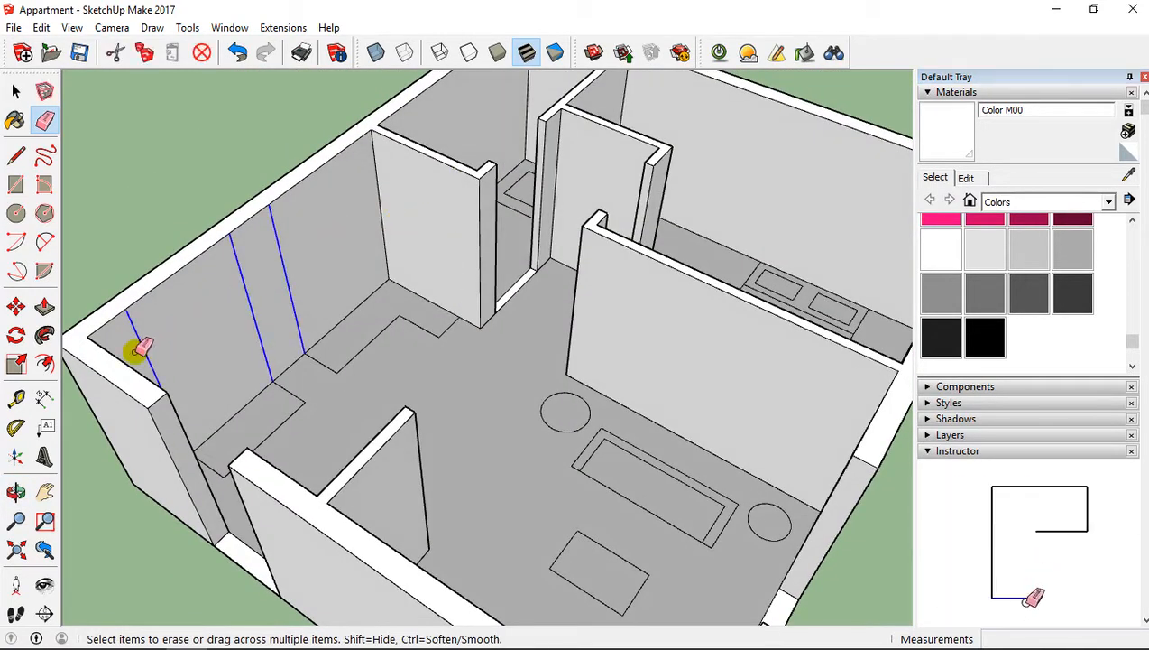
pyautogui.moveTo(210, 307); pyautogui.dragTo(374, 382, button='middle')
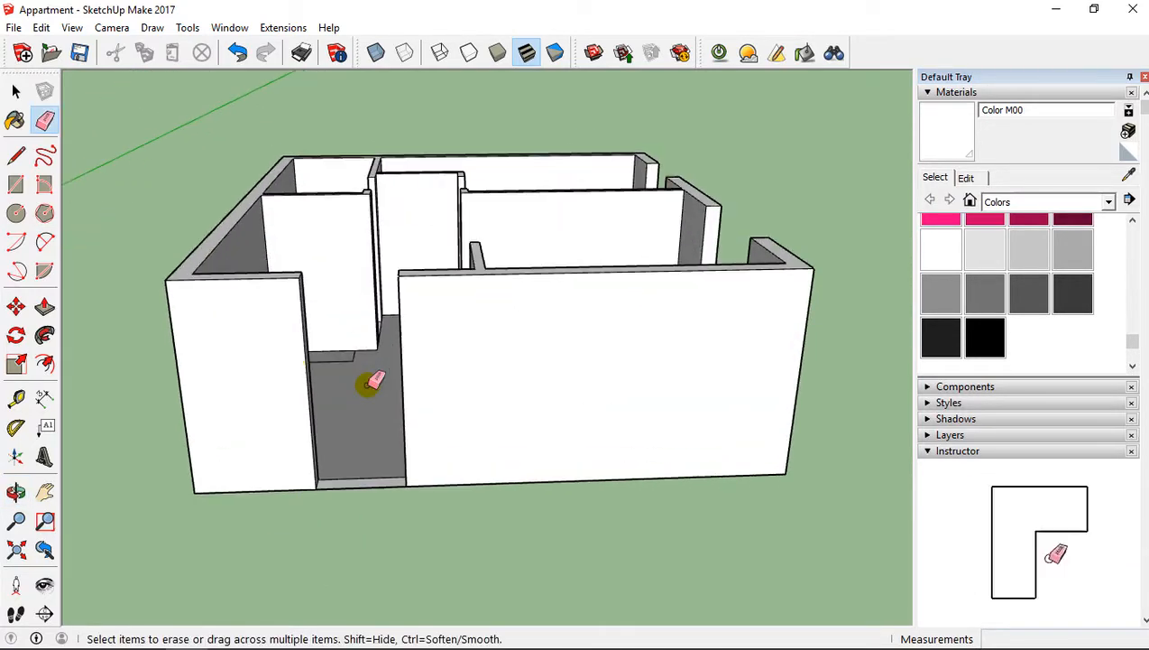
# Step: Draw a rectangle of about 0.90 m by 0.19 m bridging the wall tops over the entrance door opening
pyautogui.moveTo(409, 310); pyautogui.dragTo(344, 283, button='middle')
pyautogui.scroll(3, 380, 292)
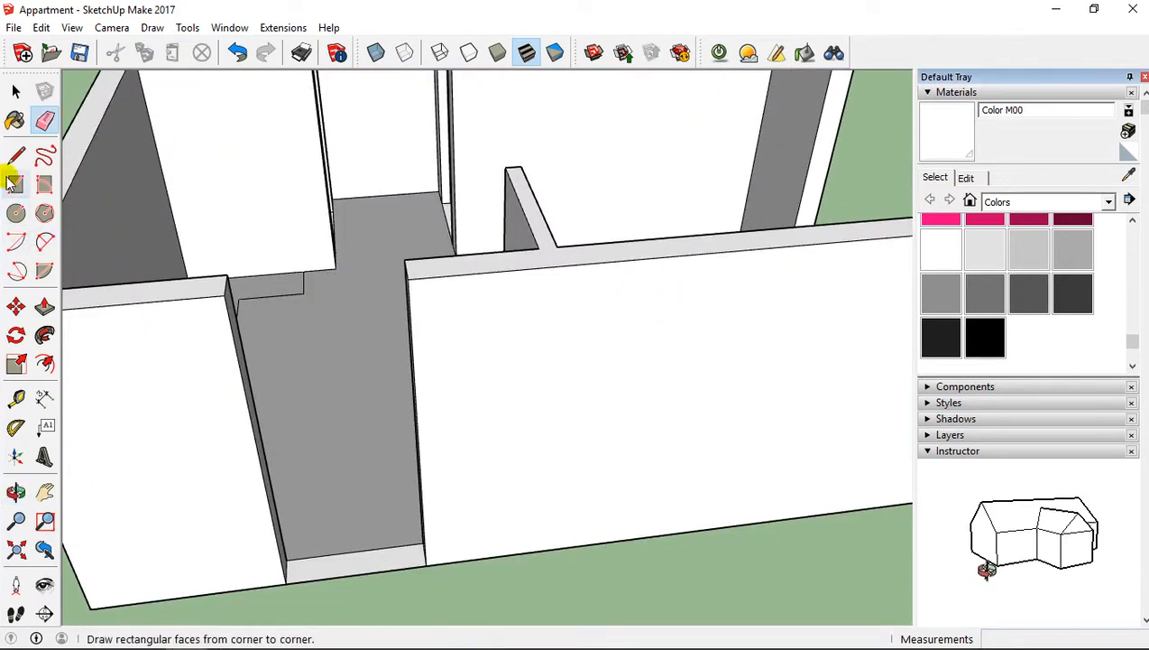
pyautogui.moveTo(277, 219); pyautogui.dragTo(272, 110, button='middle')
pyautogui.click(217, 186)
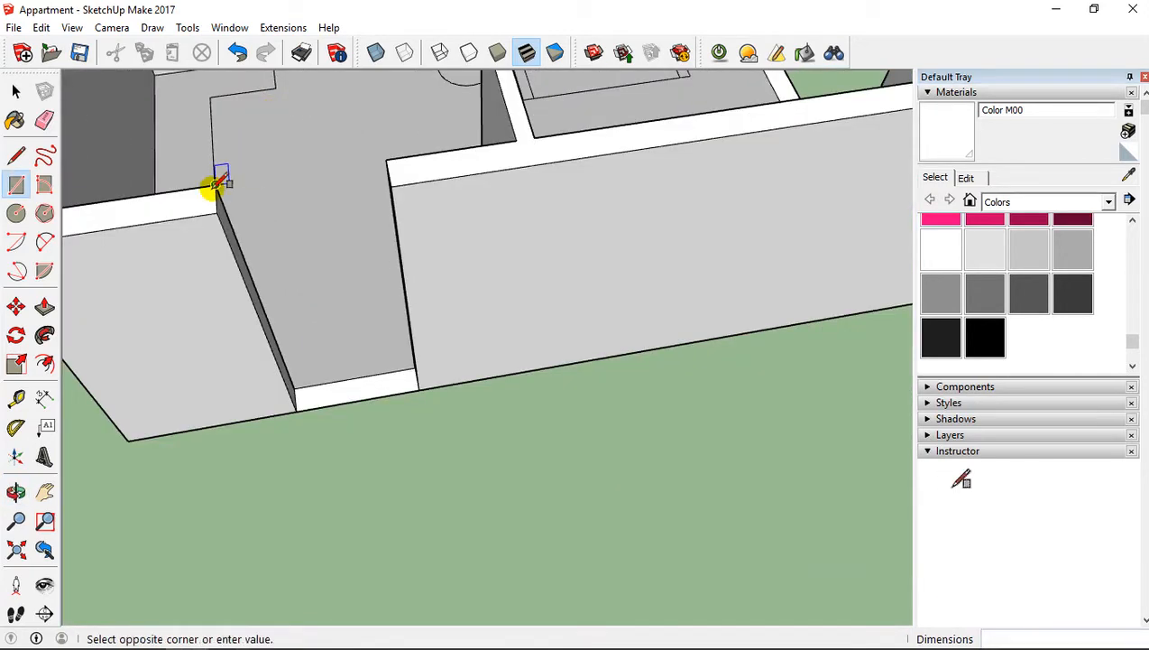
pyautogui.click(395, 186)
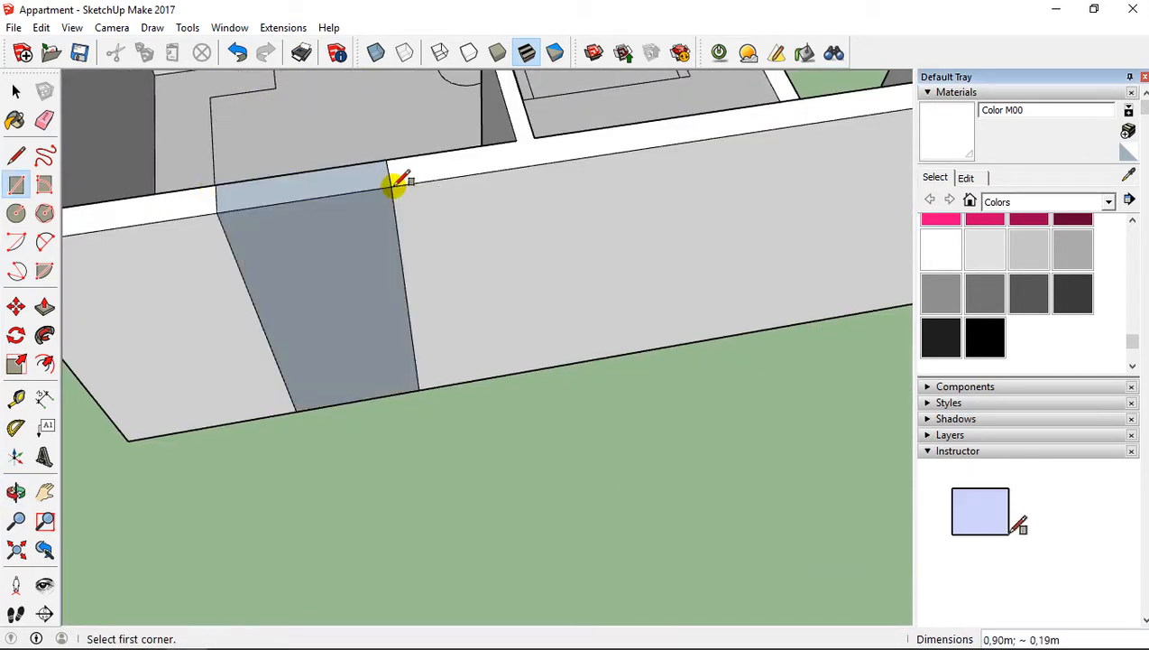
# Step: Erase the outer and inner faces filling the entrance door opening beneath the bridging rectangle
pyautogui.moveTo(315, 225); pyautogui.dragTo(345, 251, button='middle')
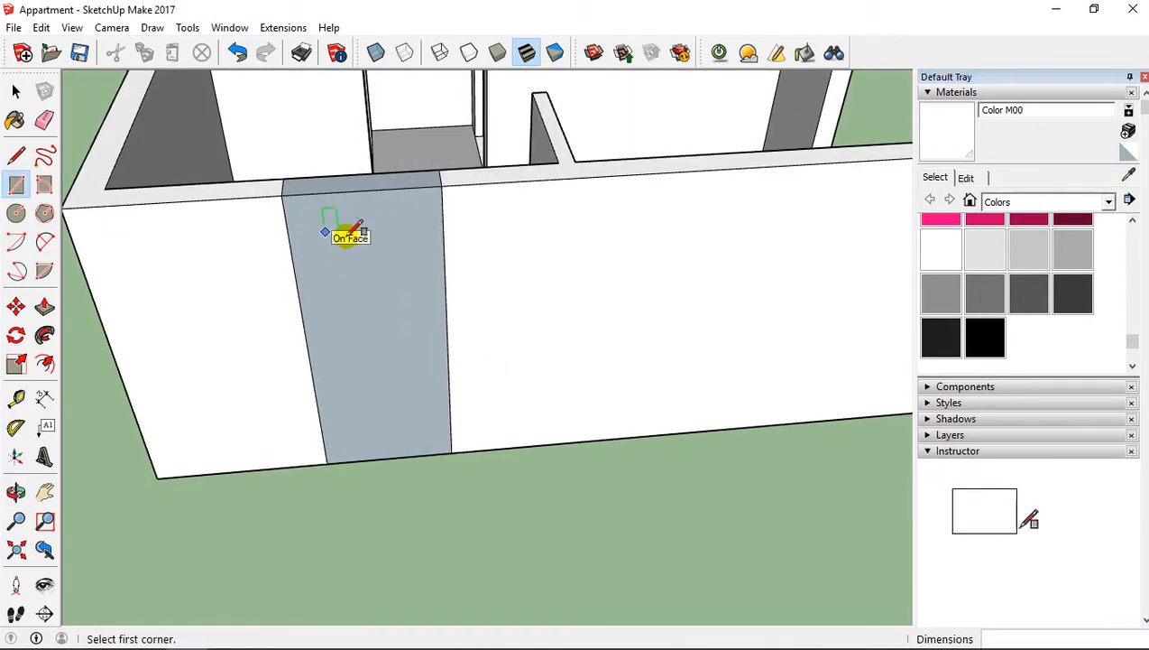
pyautogui.click(15, 92)
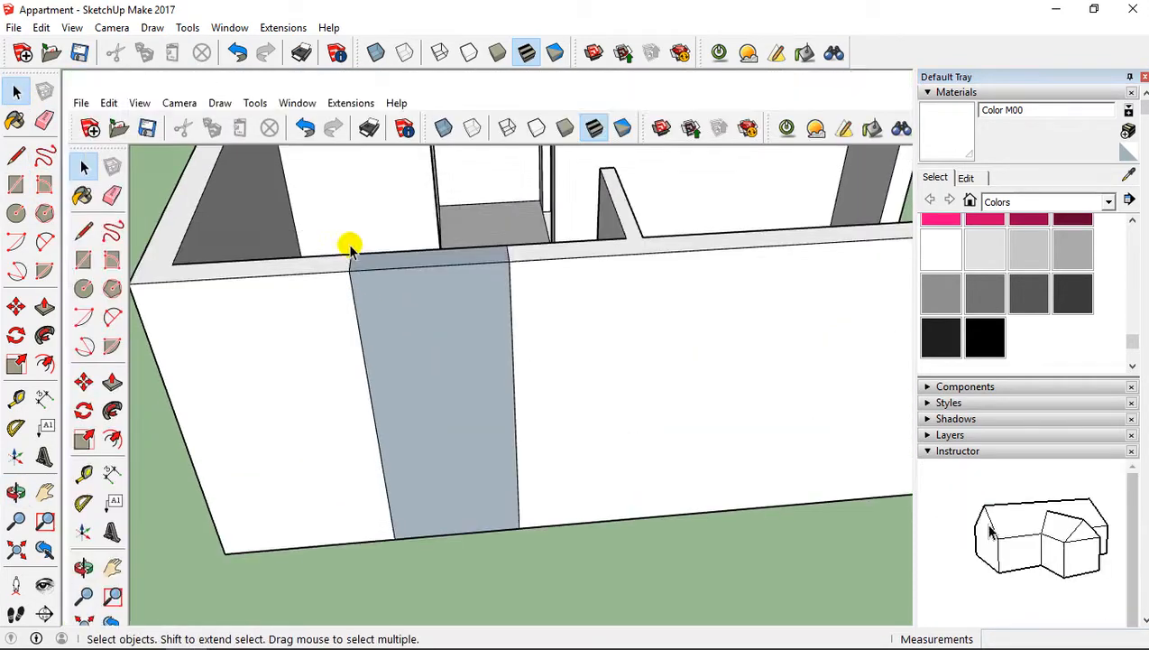
pyautogui.click(336, 259)
pyautogui.rightClick(356, 258)
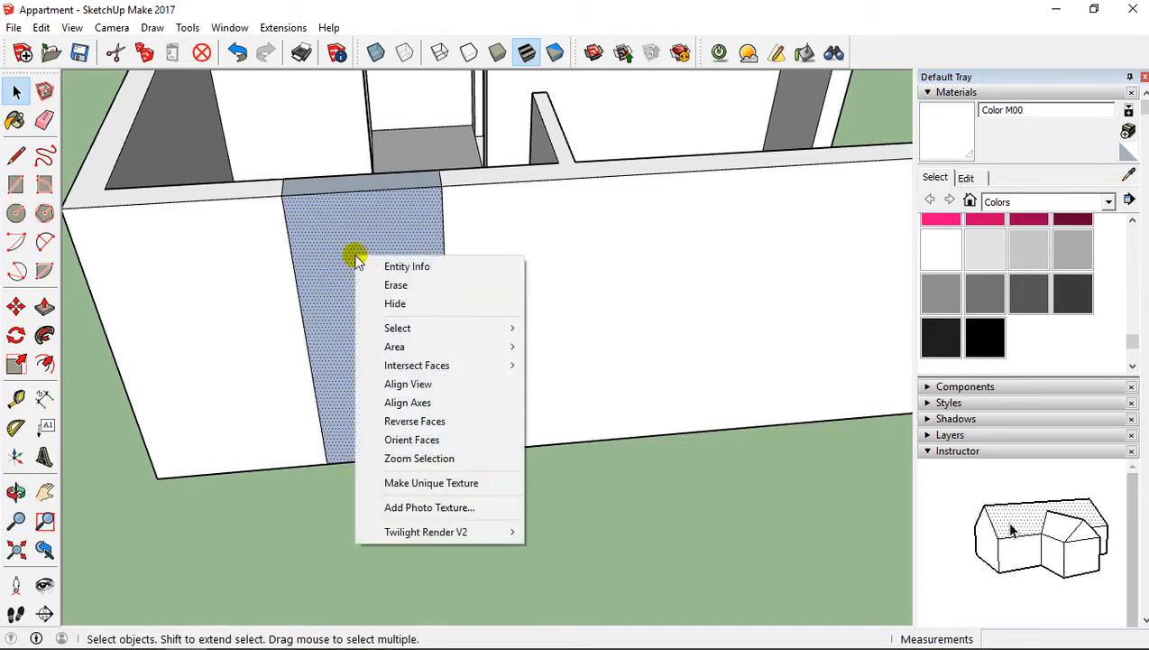
pyautogui.click(386, 285)
pyautogui.click(361, 246)
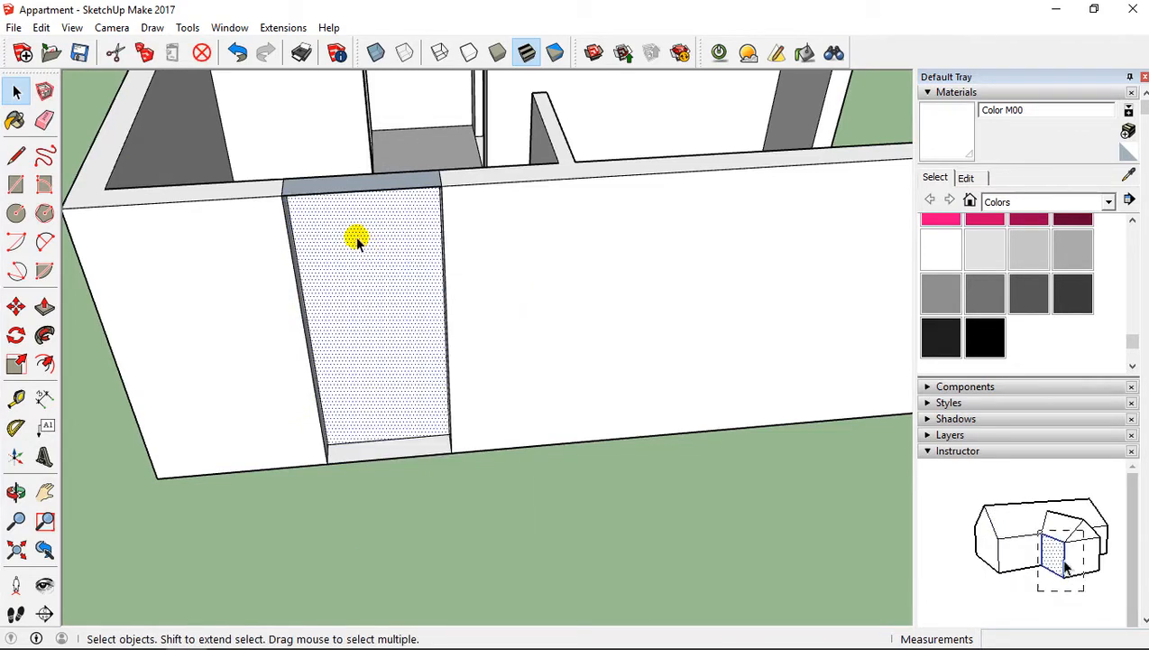
pyautogui.rightClick(358, 257)
pyautogui.click(392, 283)
# Step: Push the rectangle over the entrance door opening down 0.30 m to form a lintel
pyautogui.moveTo(382, 271); pyautogui.dragTo(323, 287, button='middle')
pyautogui.click(44, 306)
pyautogui.click(323, 287)
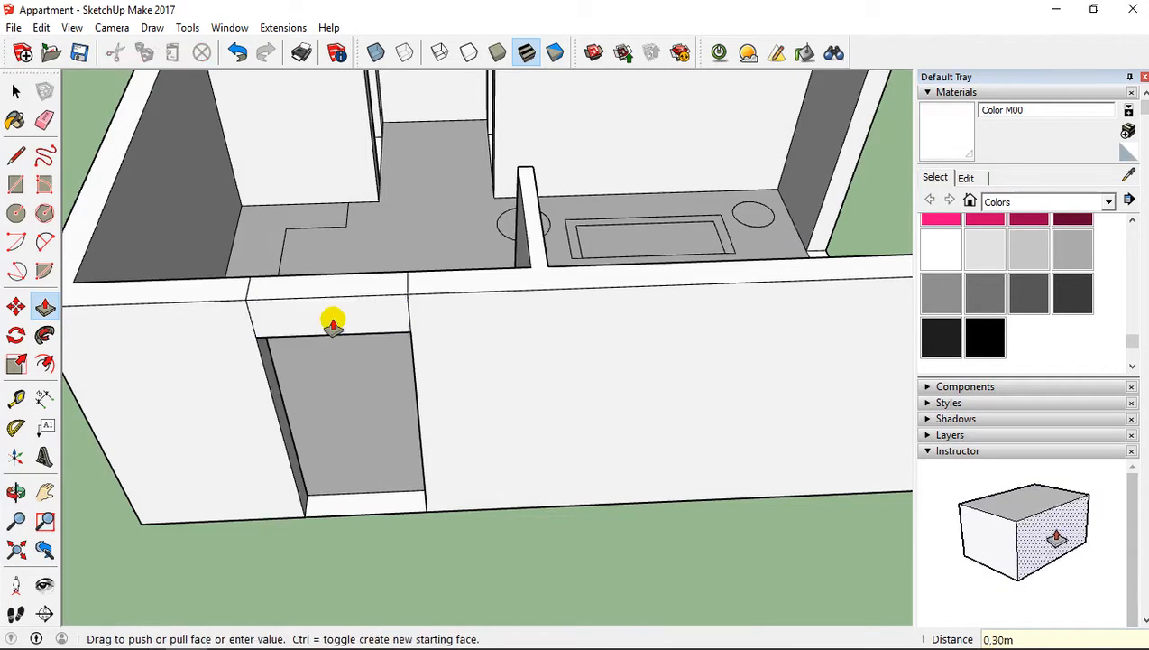
pyautogui.click(333, 322)
# Step: Erase the vertical seam lines between the entrance door lintel and the adjoining outer wall face
pyautogui.moveTo(333, 322); pyautogui.dragTo(347, 239, button='middle')
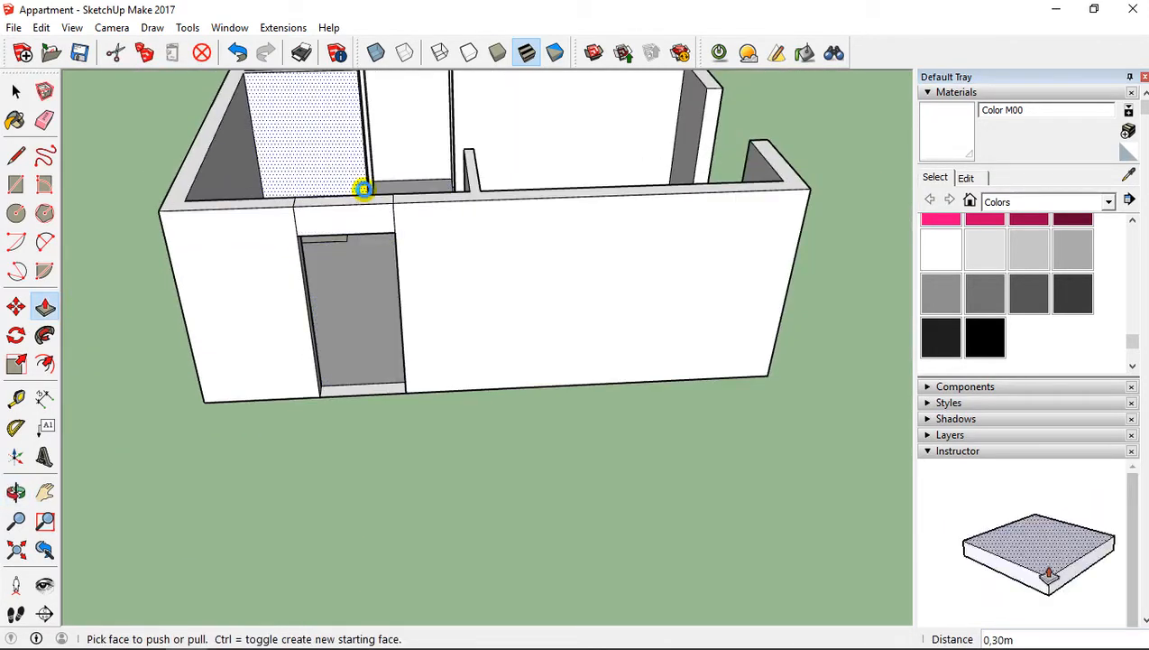
pyautogui.moveTo(380, 174); pyautogui.dragTo(385, 223, button='middle')
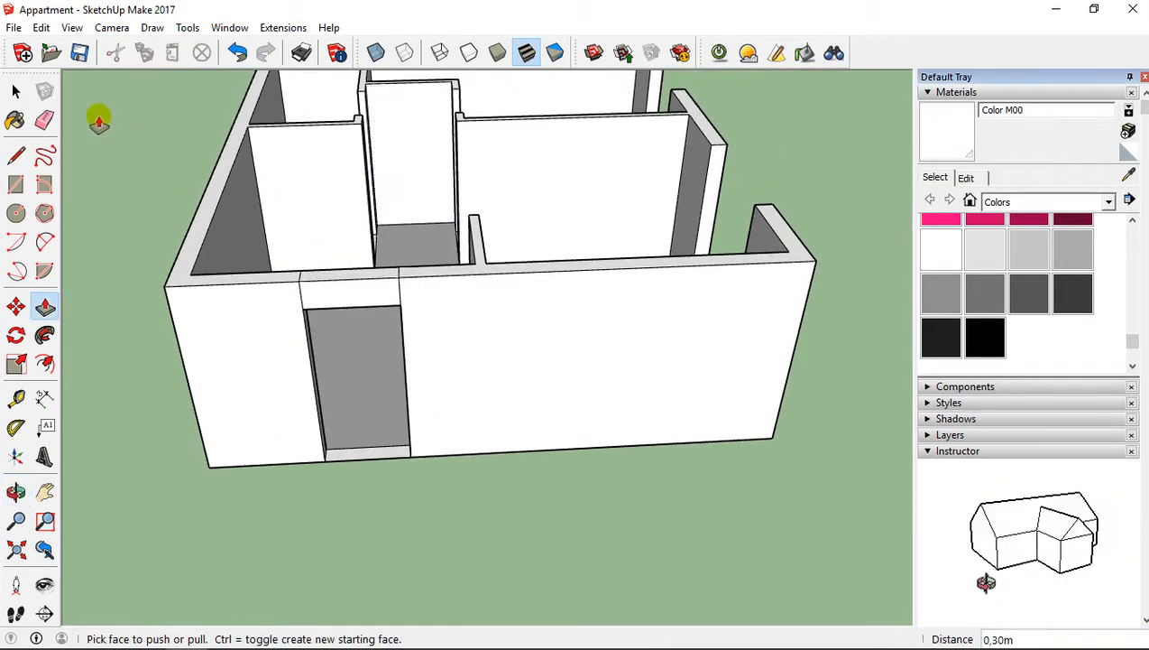
pyautogui.click(45, 120)
pyautogui.scroll(5, 316, 298)
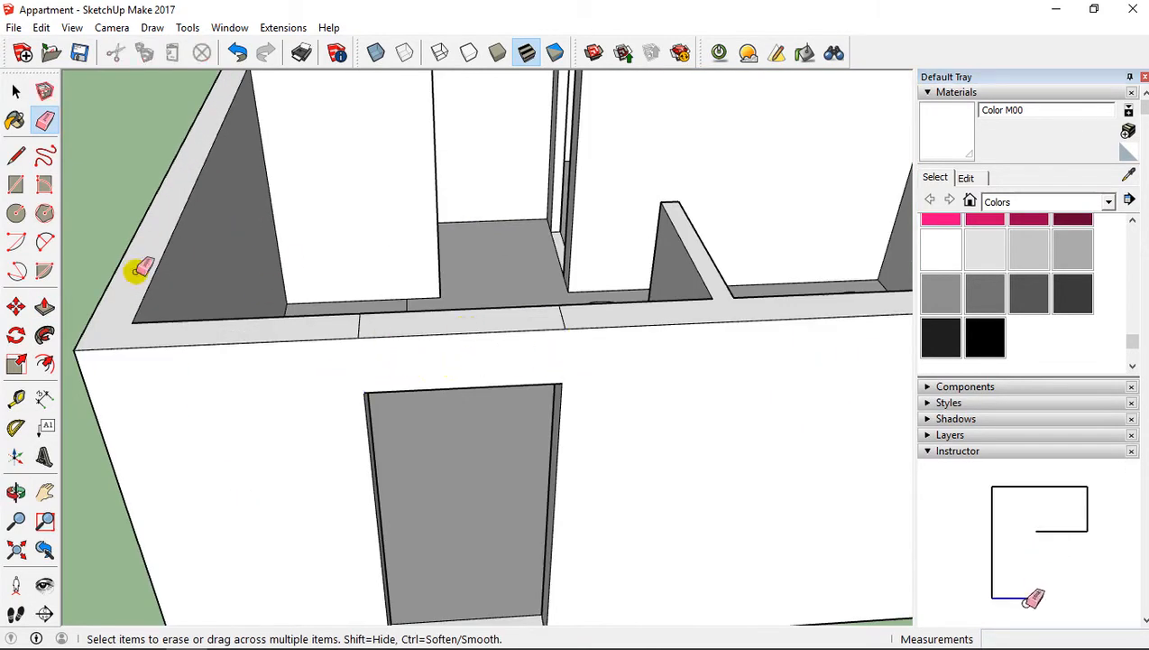
# Step: Erase the seam lines across the top of the outer side wall above its opening, undoing any accidental removal of wall edges
pyautogui.moveTo(140, 269); pyautogui.dragTo(682, 364, button='middle')
pyautogui.scroll(3, 674, 208)
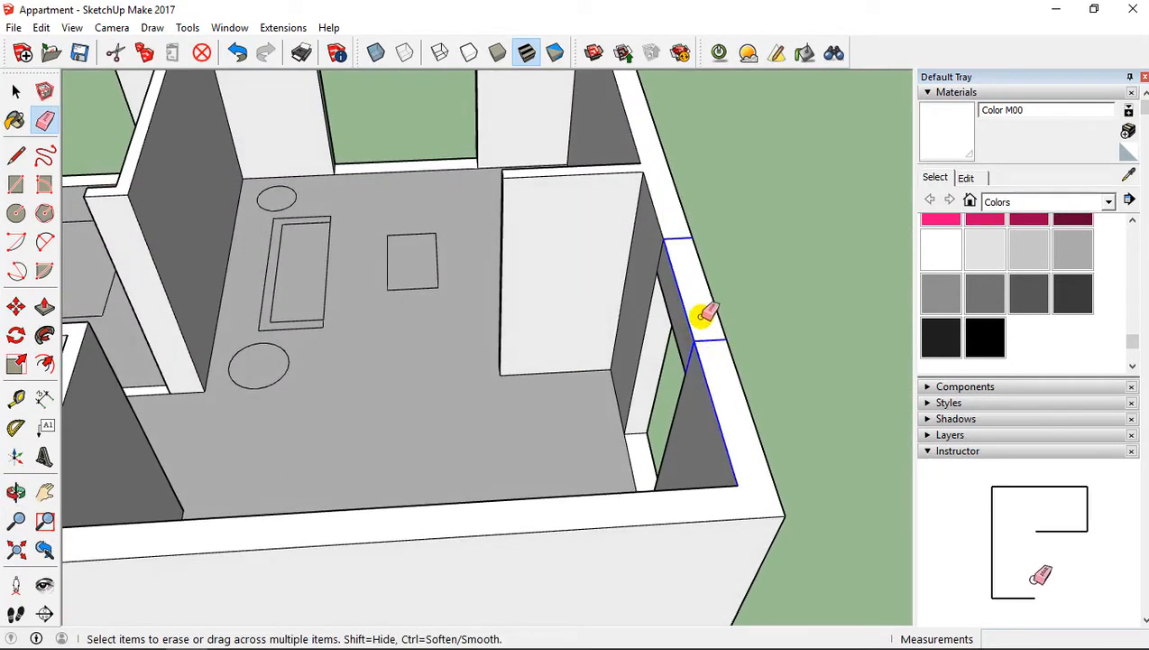
pyautogui.moveTo(693, 262); pyautogui.dragTo(613, 237)
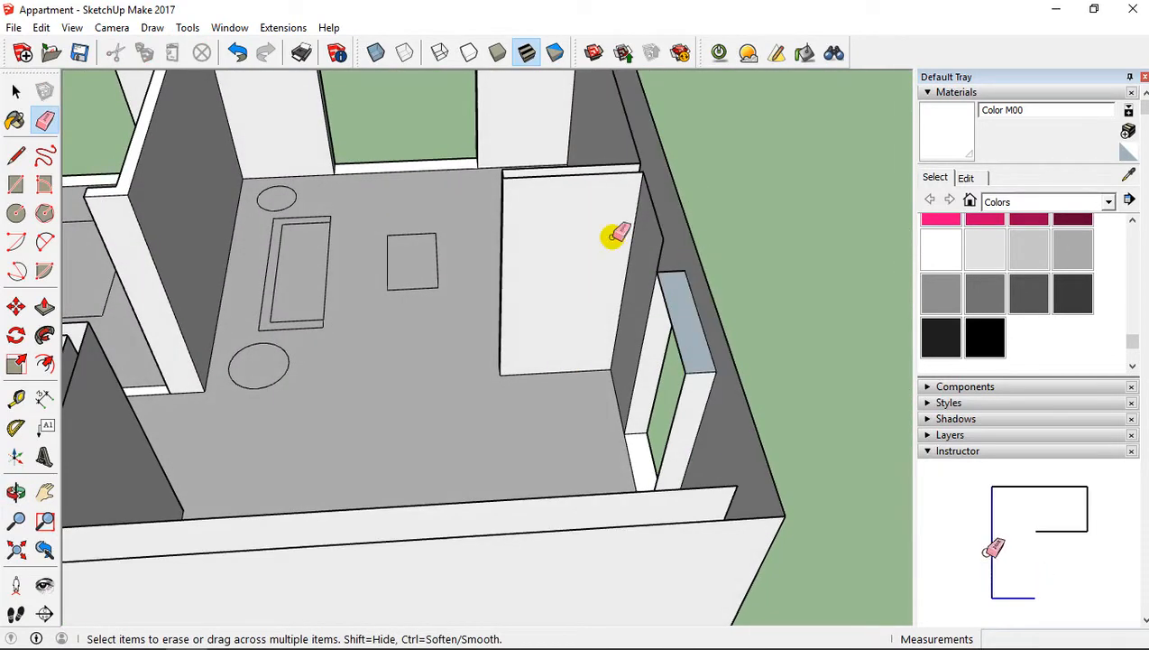
pyautogui.click(234, 52)
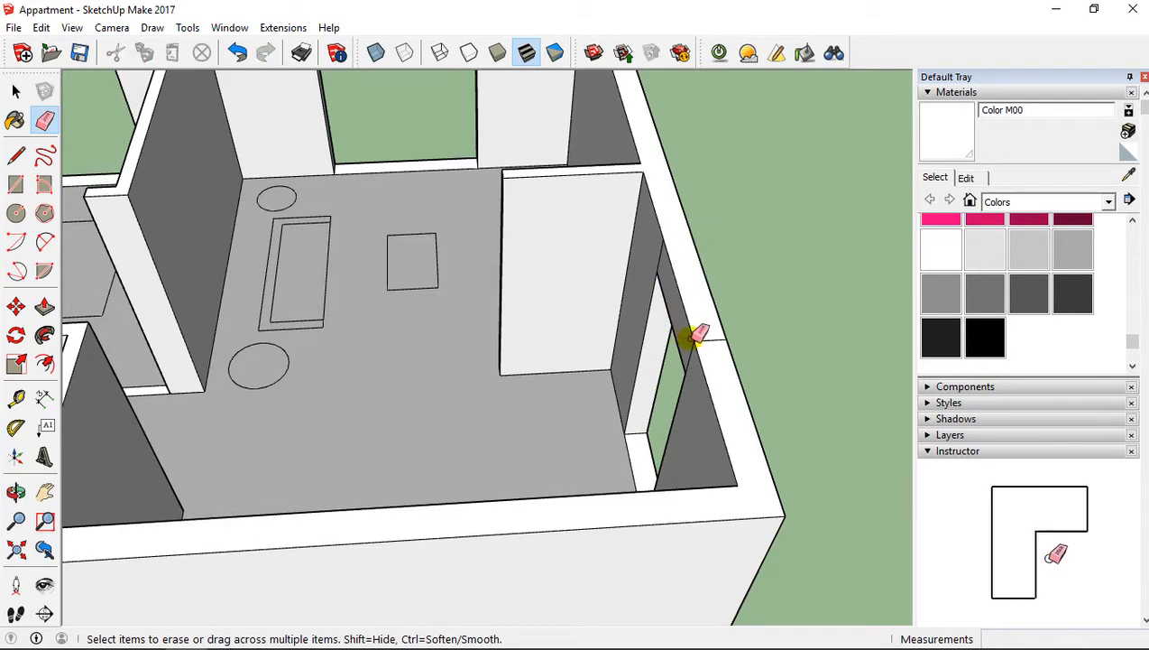
pyautogui.moveTo(700, 288)
pyautogui.mouseDown(button='middle')
pyautogui.moveTo(744, 239)
pyautogui.moveTo(733, 243)
pyautogui.mouseUp(button='middle')
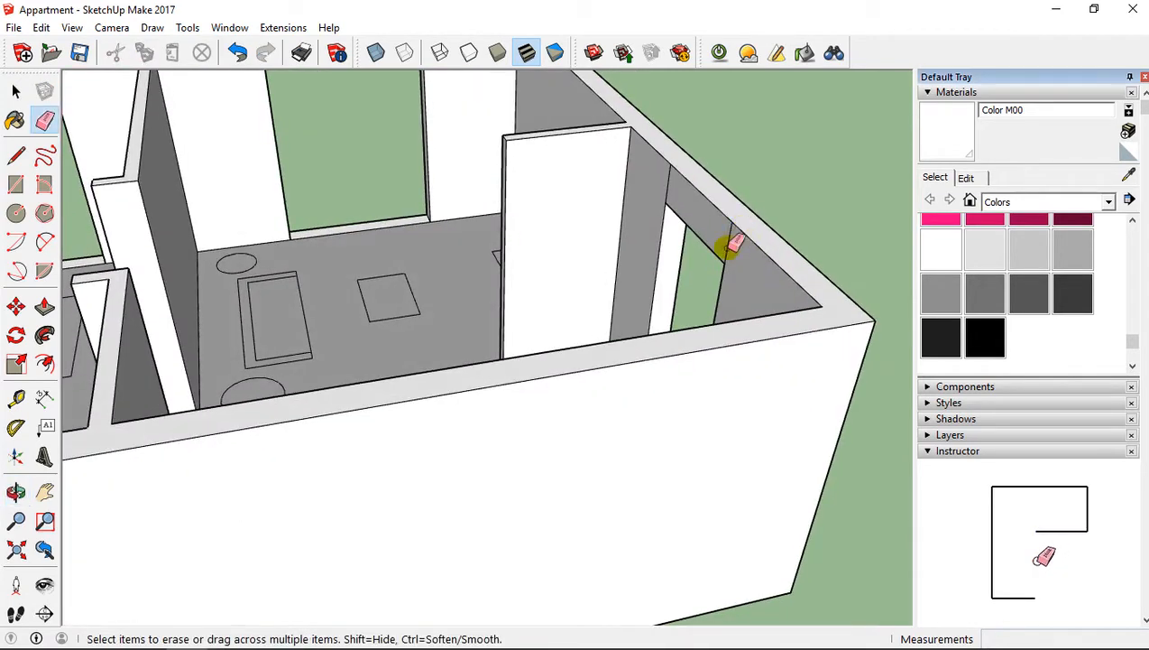
# Step: Draw 0.90 m by 0.10 m rectangles bridging the wall tops over the bedroom and bathroom door openings
pyautogui.moveTo(672, 188)
pyautogui.mouseDown(button='middle')
pyautogui.moveTo(277, 252)
pyautogui.moveTo(219, 274)
pyautogui.moveTo(398, 203)
pyautogui.moveTo(307, 199)
pyautogui.moveTo(365, 192)
pyautogui.moveTo(380, 213)
pyautogui.moveTo(370, 328)
pyautogui.moveTo(311, 289)
pyautogui.moveTo(508, 300)
pyautogui.moveTo(362, 259)
pyautogui.moveTo(423, 336)
pyautogui.moveTo(503, 343)
pyautogui.moveTo(498, 249)
pyautogui.moveTo(547, 249)
pyautogui.moveTo(593, 300)
pyautogui.mouseUp(button='middle')
pyautogui.moveTo(525, 313)
pyautogui.mouseDown(button='middle')
pyautogui.moveTo(472, 285)
pyautogui.moveTo(524, 303)
pyautogui.moveTo(526, 388)
pyautogui.moveTo(472, 274)
pyautogui.mouseUp(button='middle')
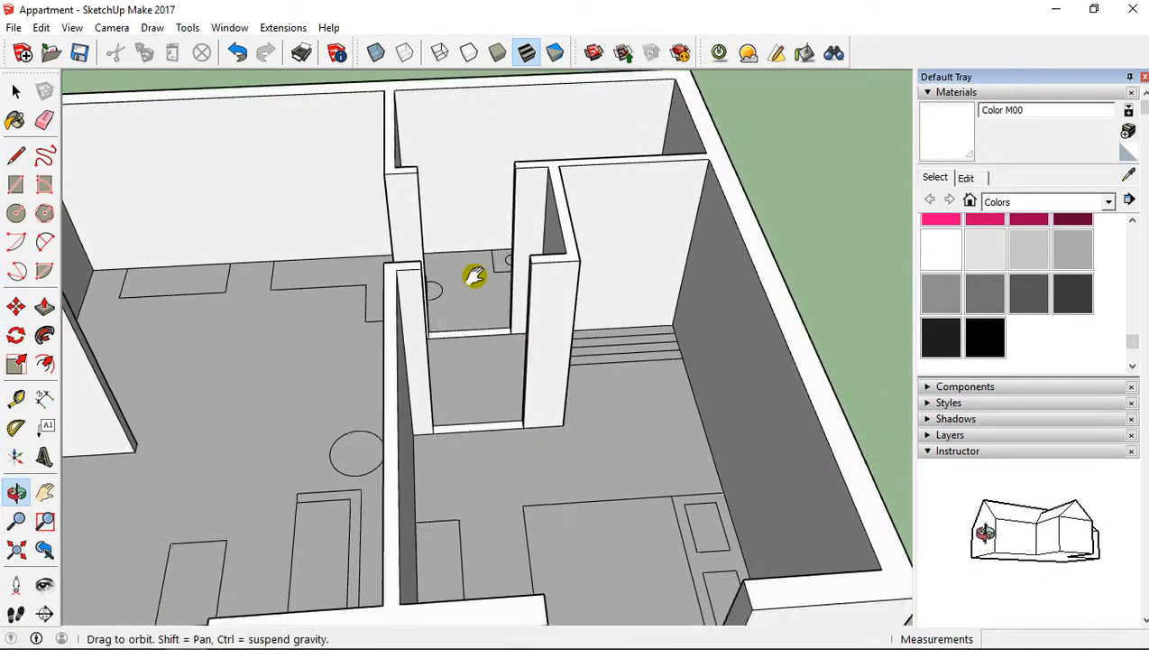
pyautogui.scroll(3, 472, 274)
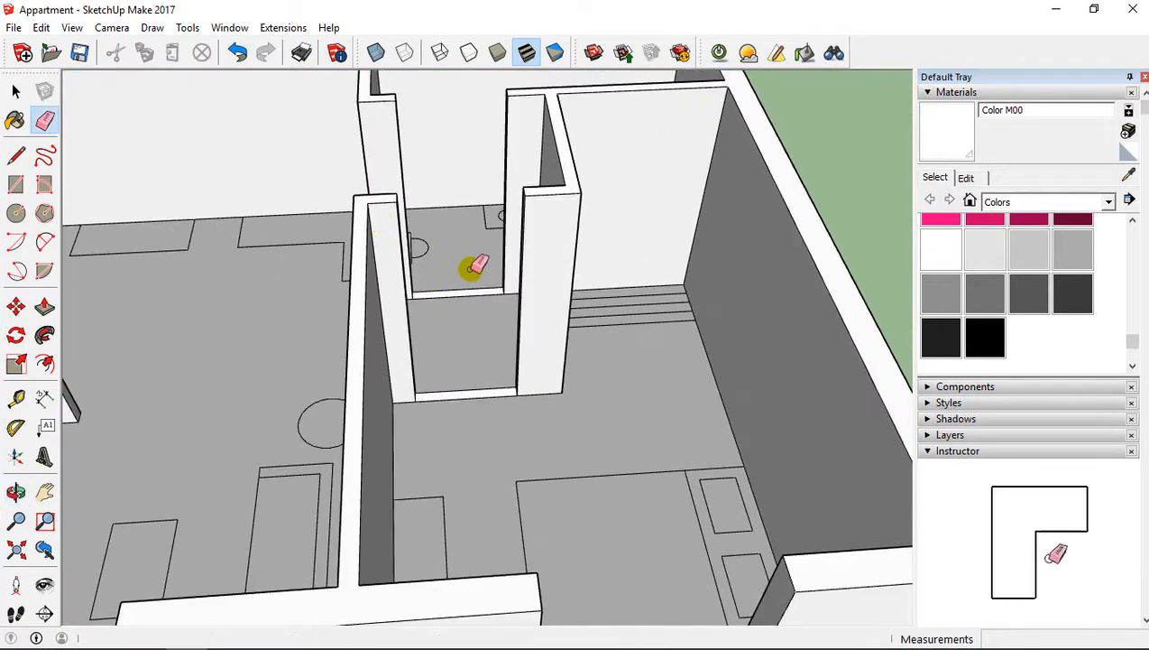
pyautogui.click(16, 185)
pyautogui.moveTo(538, 185); pyautogui.dragTo(547, 310, button='middle')
pyautogui.press('r')
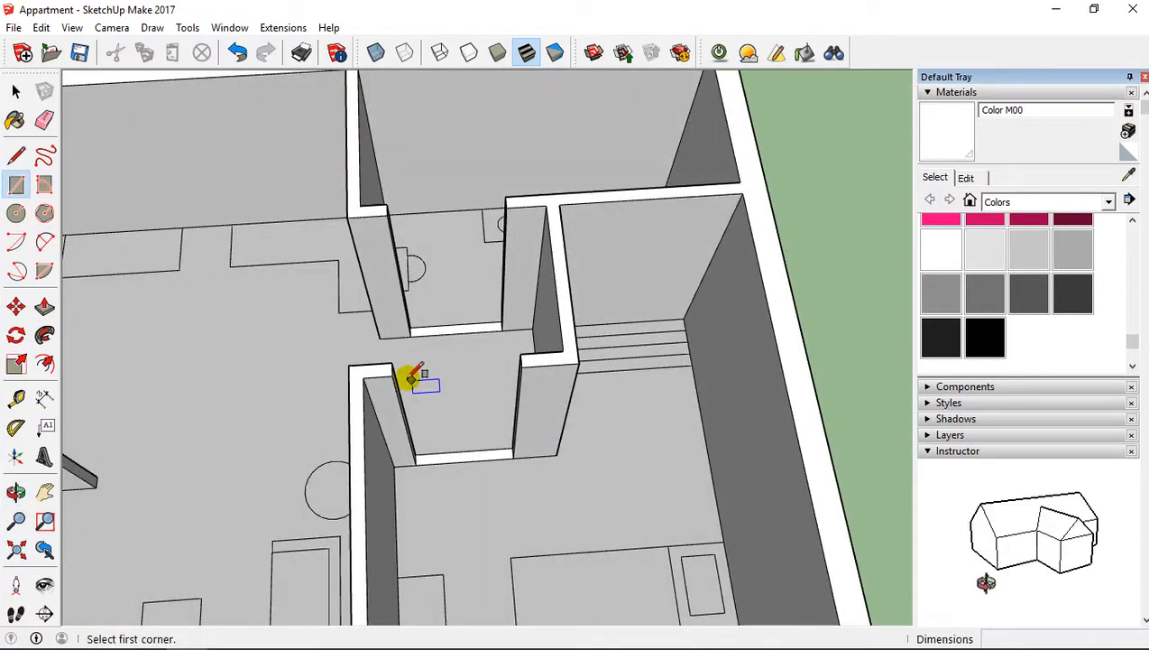
pyautogui.click(391, 363)
pyautogui.click(522, 367)
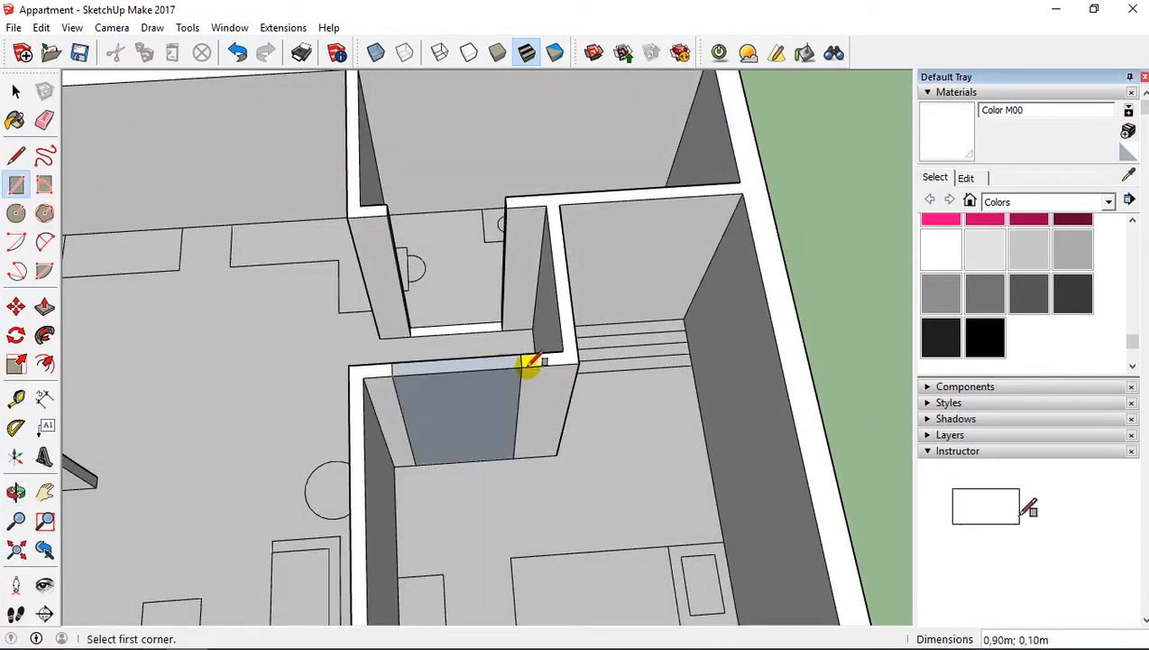
pyautogui.click(386, 205)
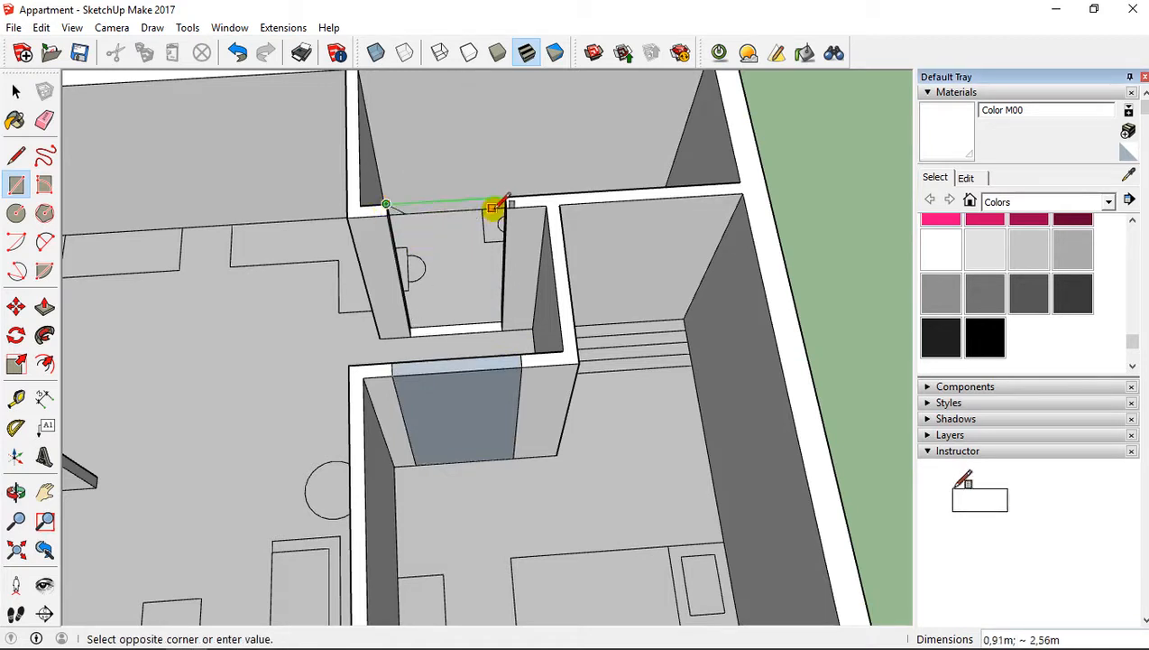
pyautogui.click(502, 204)
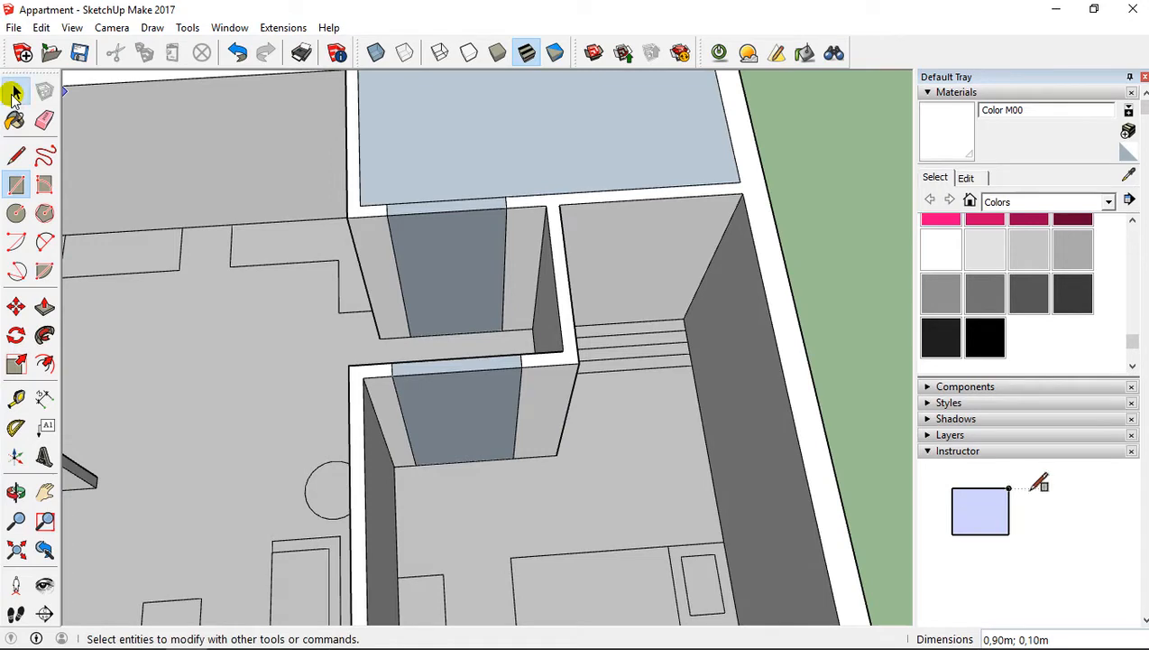
# Step: Erase the front and back faces filling the bedroom door opening
pyautogui.click(14, 93)
pyautogui.moveTo(507, 361); pyautogui.dragTo(477, 301, button='middle')
pyautogui.click(464, 309)
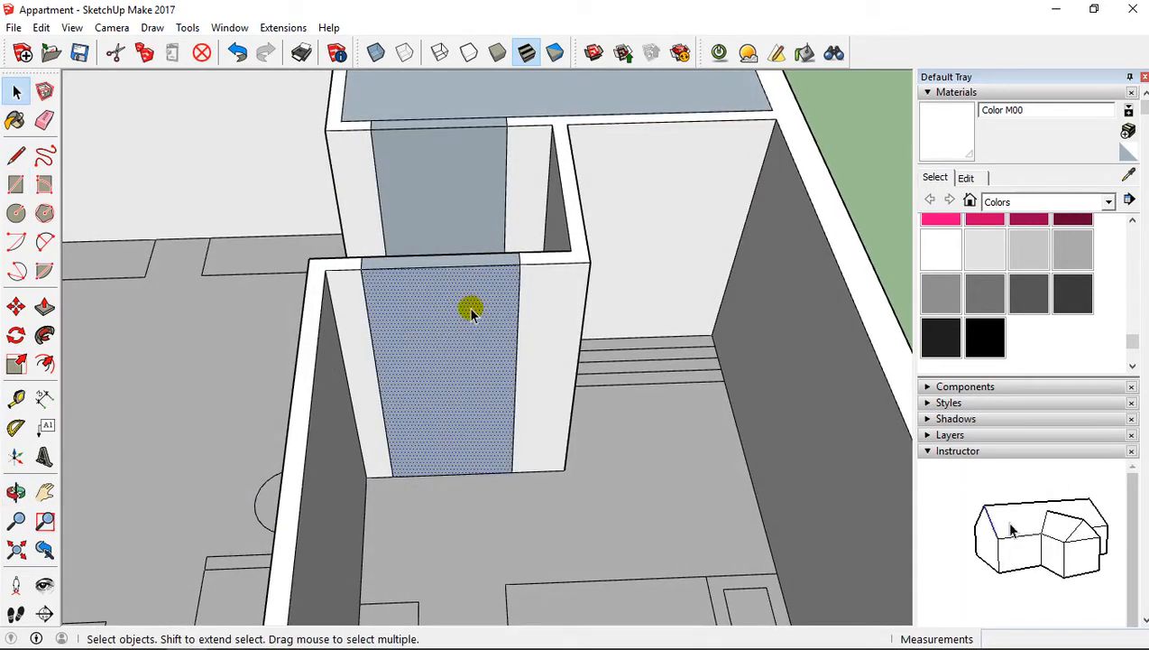
pyautogui.rightClick(470, 310)
pyautogui.click(488, 338)
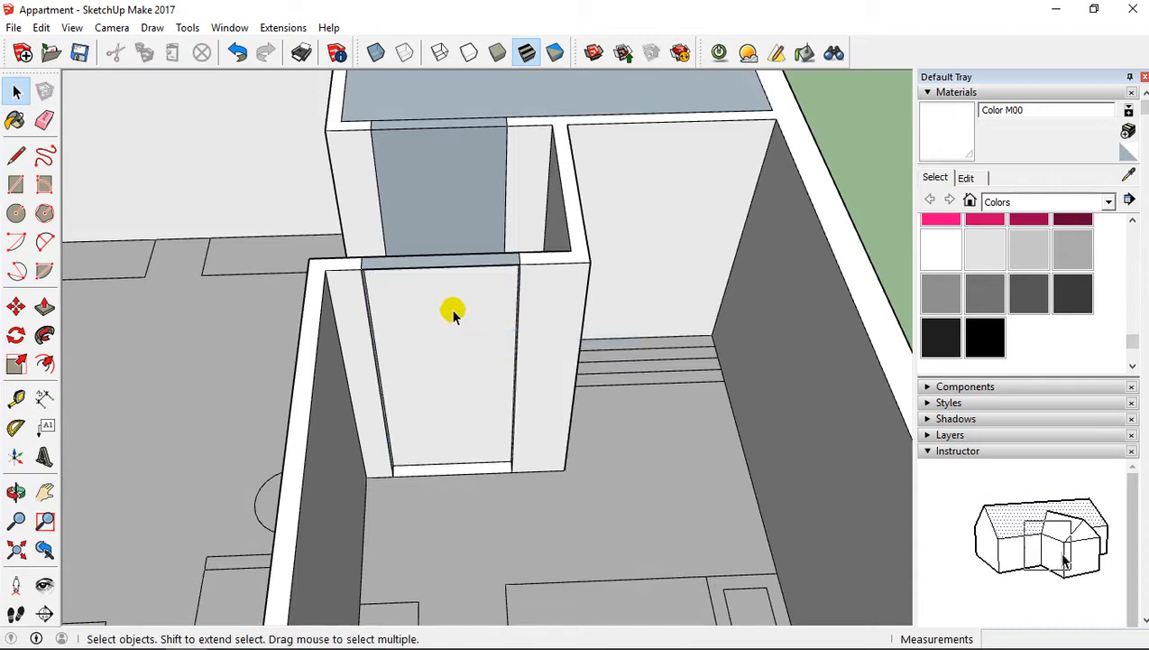
pyautogui.click(442, 312)
pyautogui.rightClick(453, 312)
pyautogui.click(487, 336)
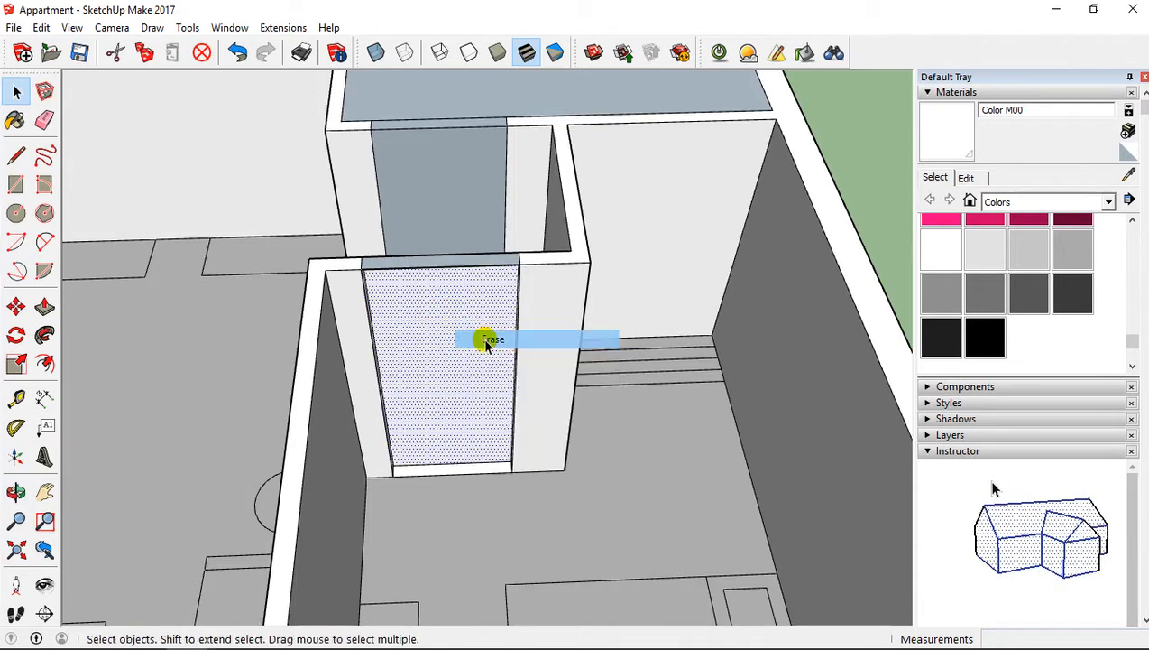
# Step: Erase the front and back faces filling the bathroom door opening
pyautogui.moveTo(451, 228); pyautogui.dragTo(459, 367, button='middle')
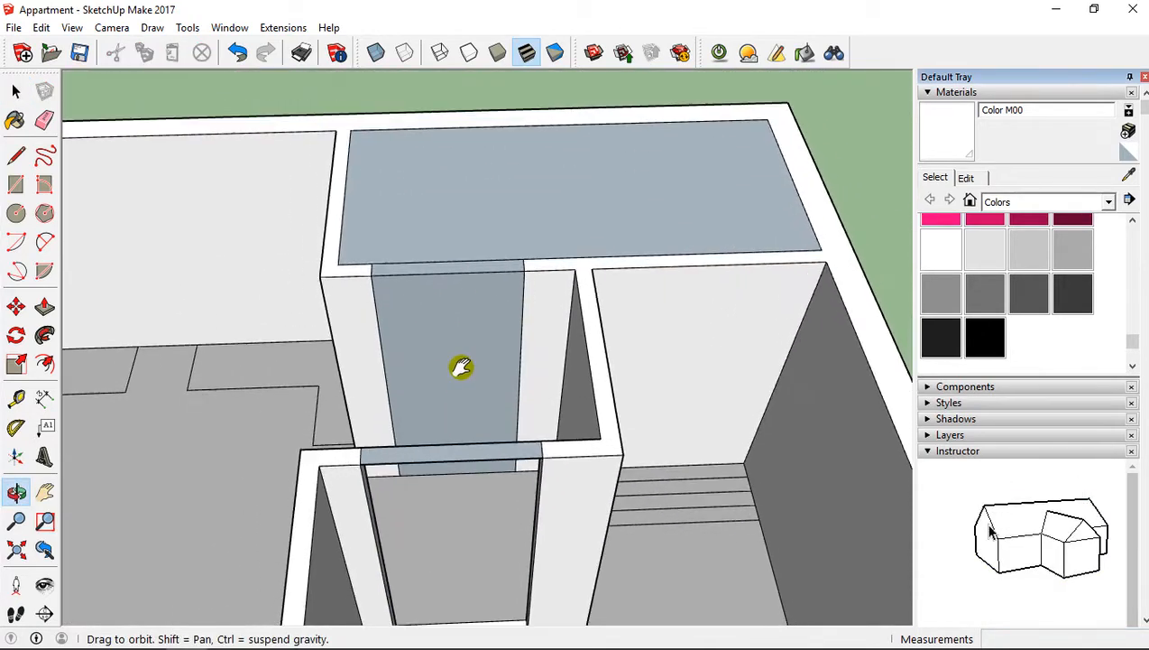
pyautogui.rightClick(448, 308)
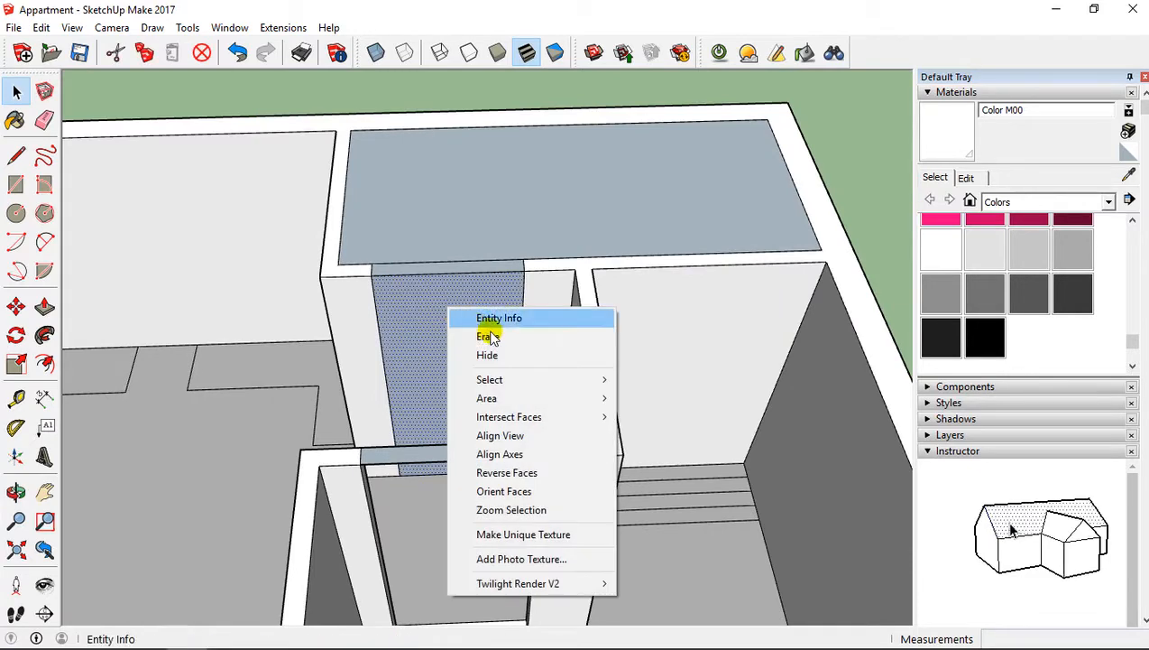
pyautogui.click(485, 333)
pyautogui.hotkey('ctrl', 'z')
pyautogui.rightClick(448, 313)
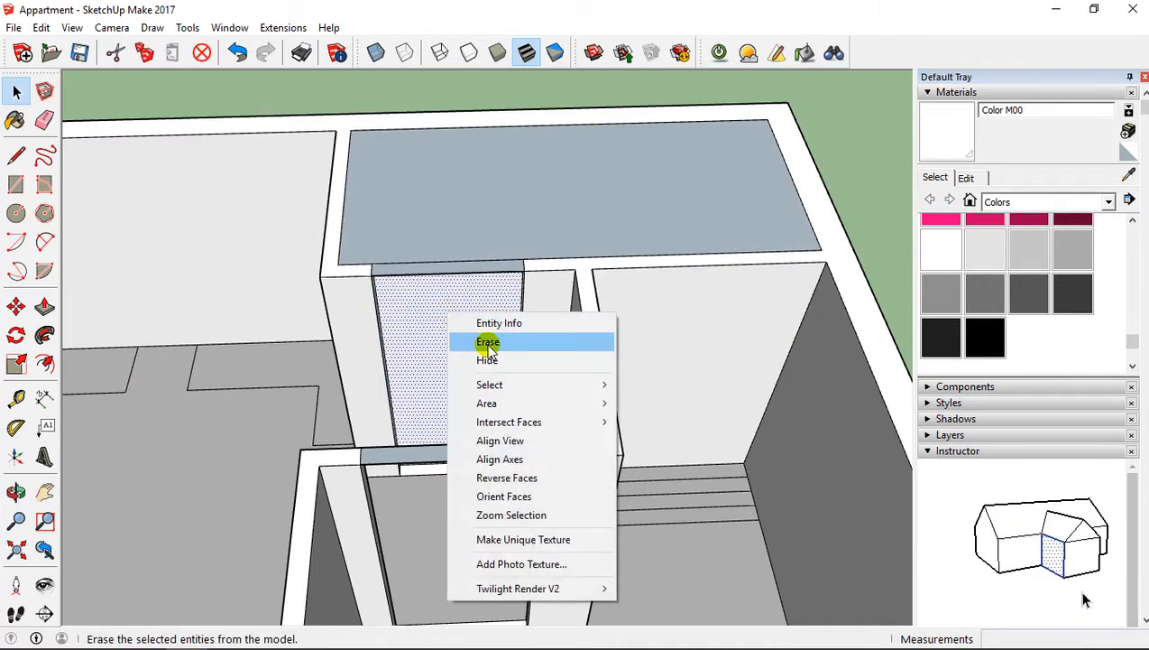
pyautogui.click(487, 343)
# Step: Erase the horizontal face covering the top of the bathroom
pyautogui.moveTo(462, 251)
pyautogui.mouseDown(button='middle')
pyautogui.moveTo(467, 305)
pyautogui.moveTo(462, 236)
pyautogui.mouseUp(button='middle')
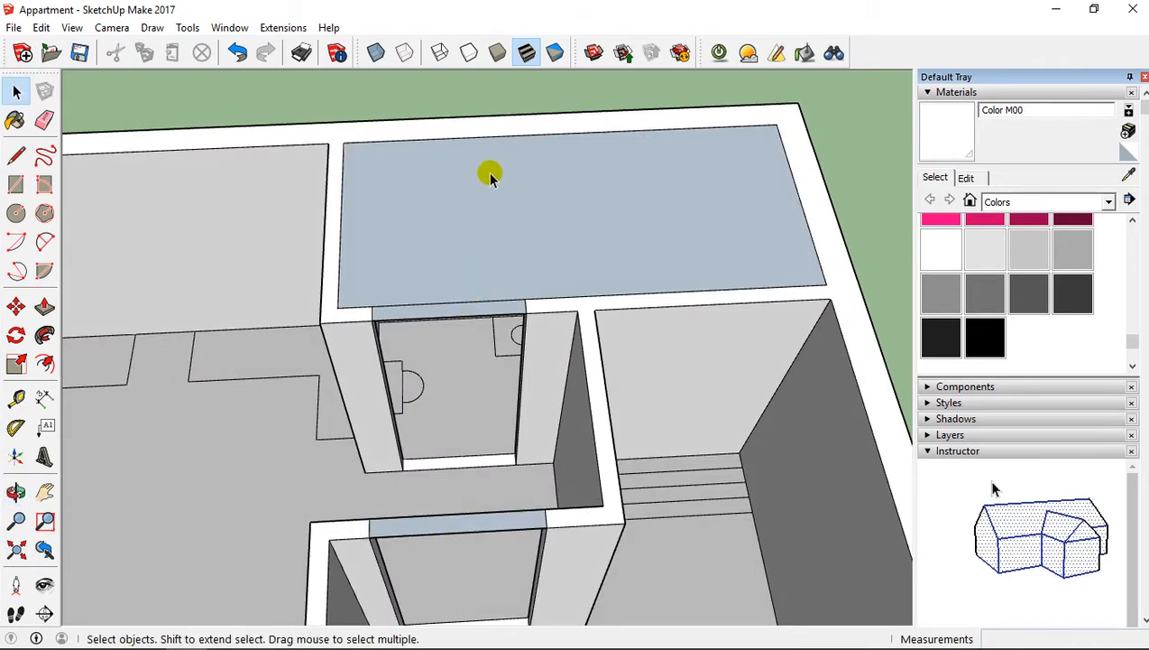
pyautogui.click(465, 185)
pyautogui.rightClick(472, 197)
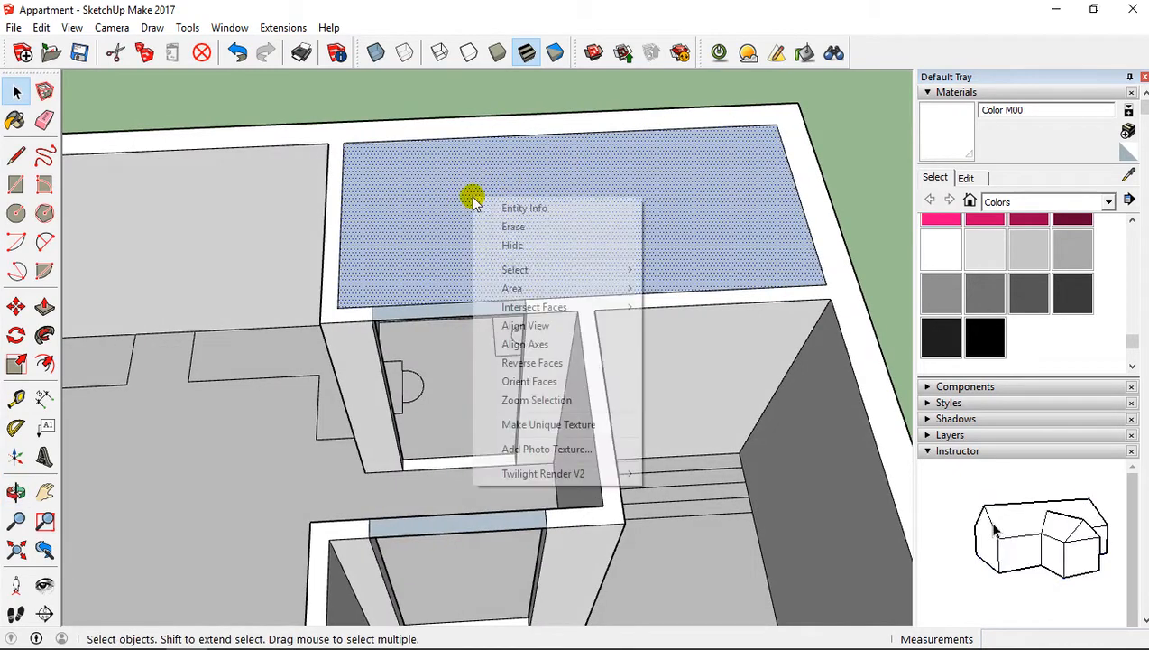
pyautogui.click(511, 233)
# Step: Try to push the rectangle over the bedroom door opening down 0.40 m, and undo it
pyautogui.moveTo(526, 307)
pyautogui.mouseDown(button='middle')
pyautogui.moveTo(539, 377)
pyautogui.moveTo(526, 337)
pyautogui.moveTo(535, 320)
pyautogui.moveTo(377, 359)
pyautogui.mouseUp(button='middle')
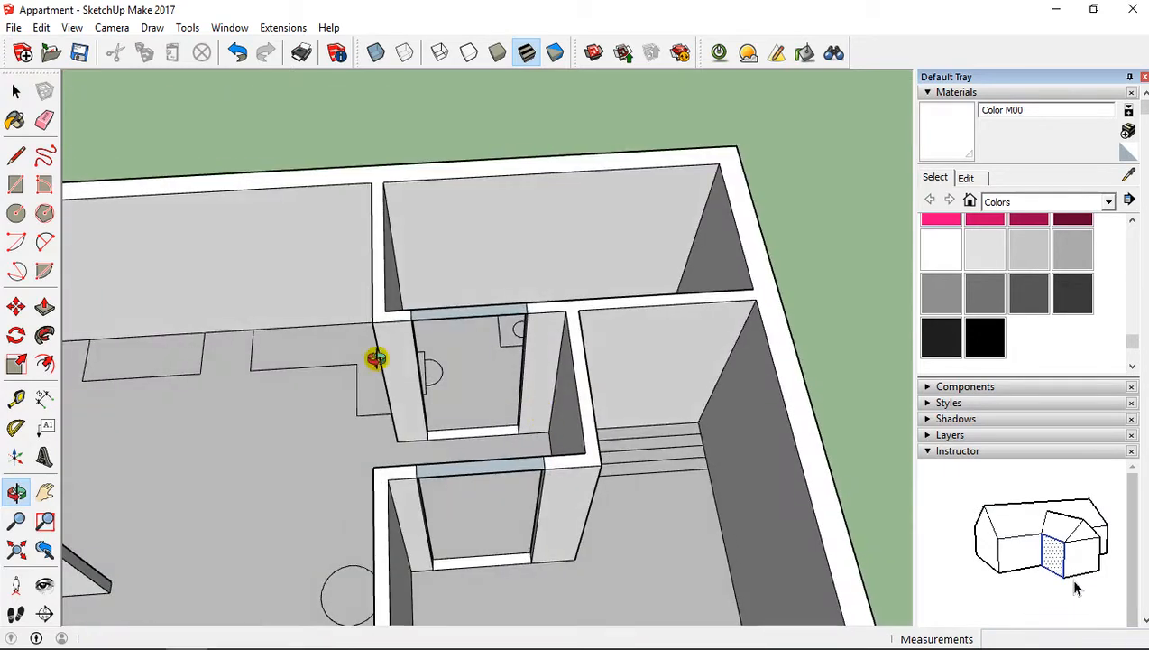
pyautogui.click(44, 309)
pyautogui.moveTo(495, 390); pyautogui.dragTo(477, 285, button='middle')
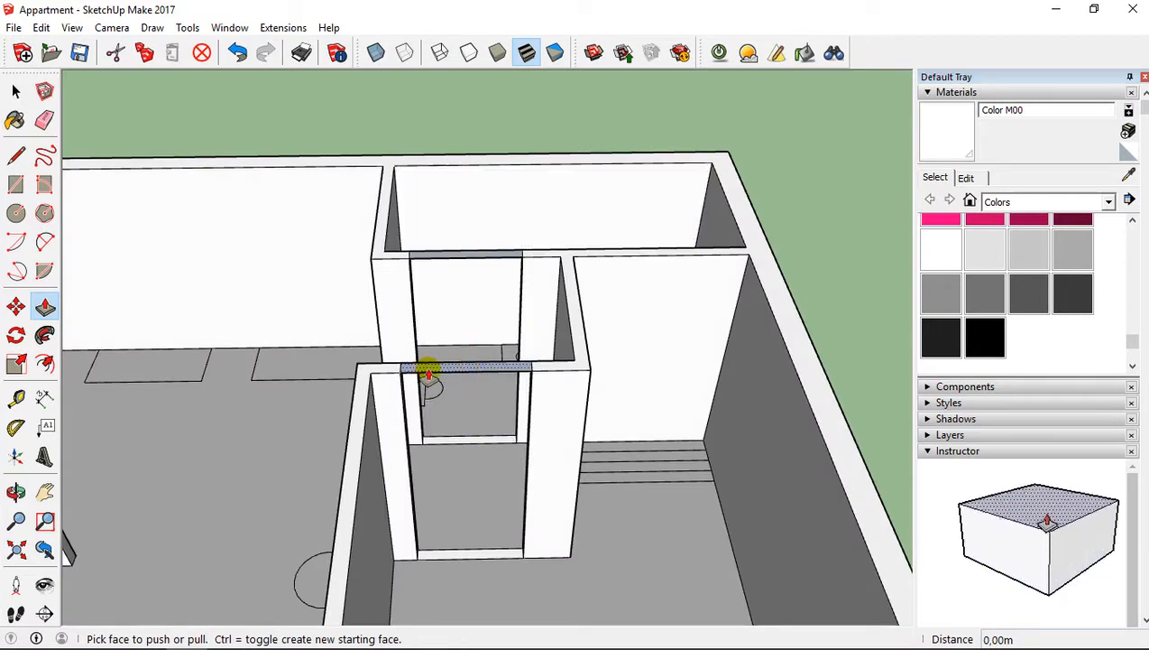
pyautogui.moveTo(462, 368); pyautogui.dragTo(469, 411)
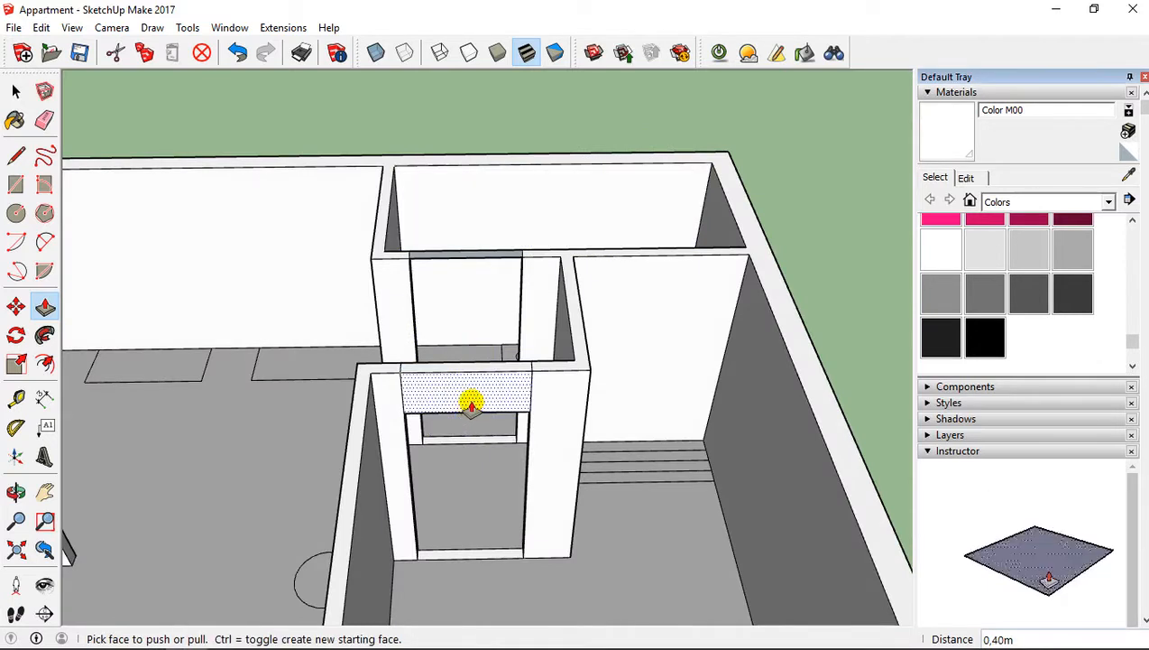
pyautogui.press('m')
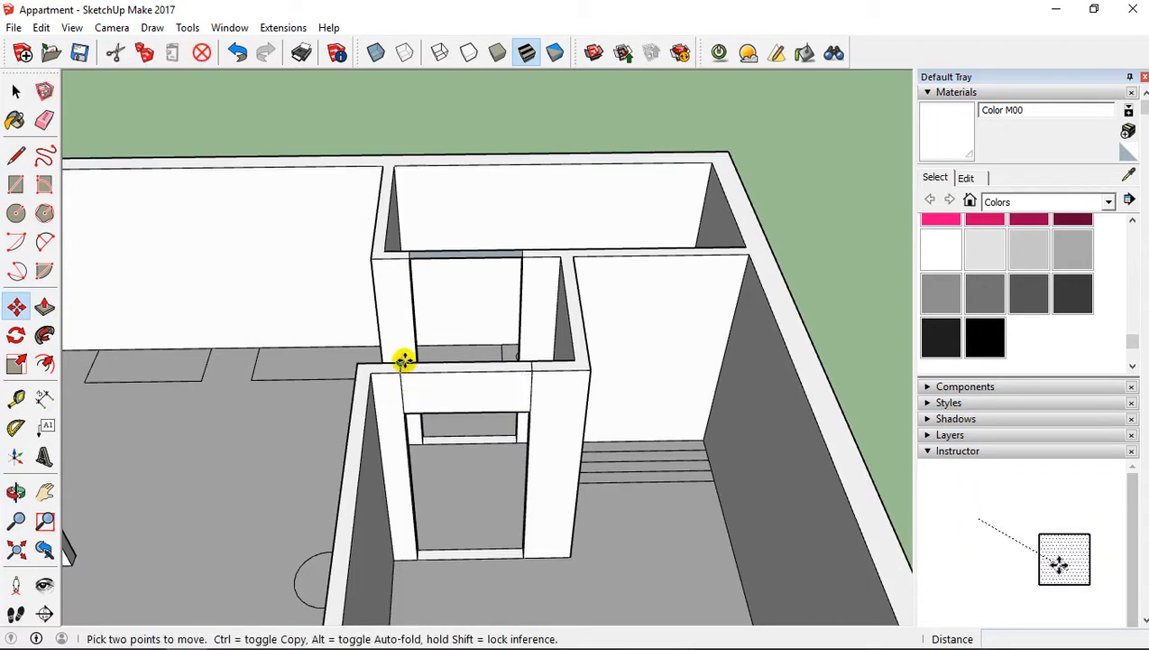
pyautogui.click(237, 54)
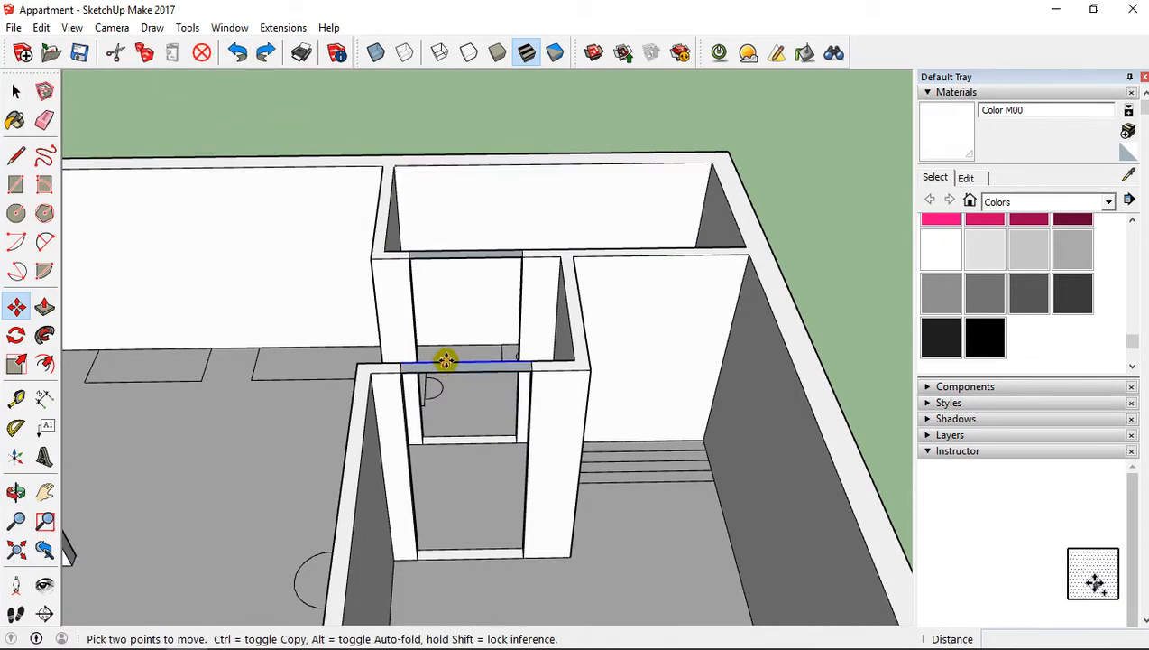
# Step: Try a shallower lintel of about 0.26 m over the bedroom door opening, and undo it
pyautogui.scroll(3, 447, 368)
pyautogui.press('p')
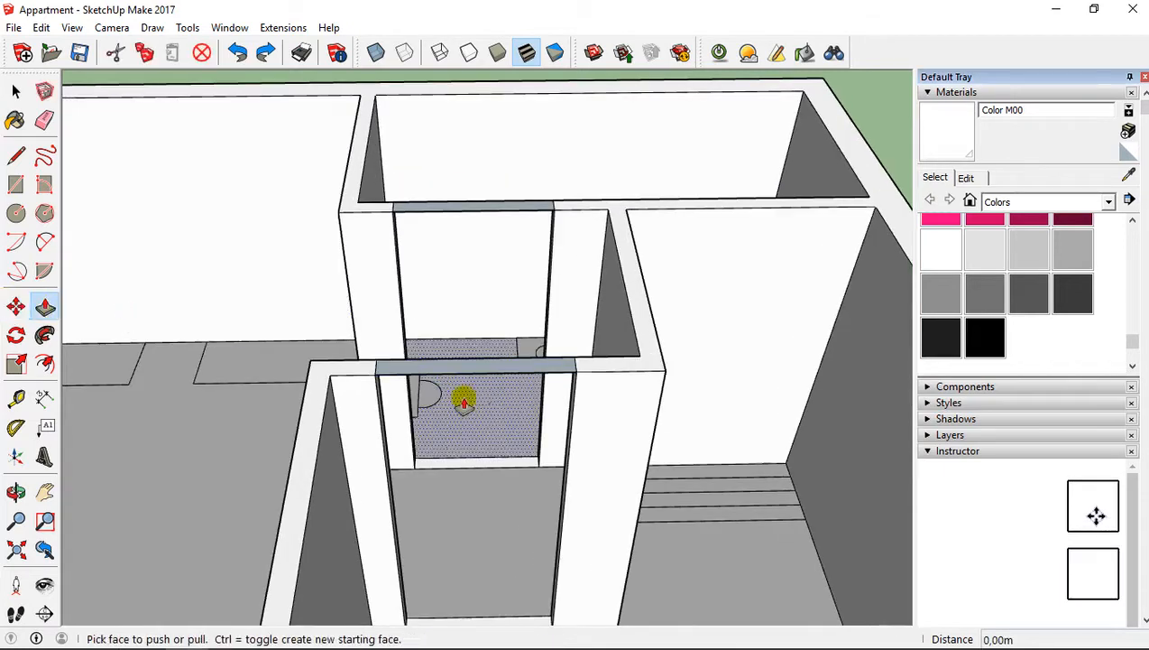
pyautogui.moveTo(481, 368); pyautogui.dragTo(482, 403)
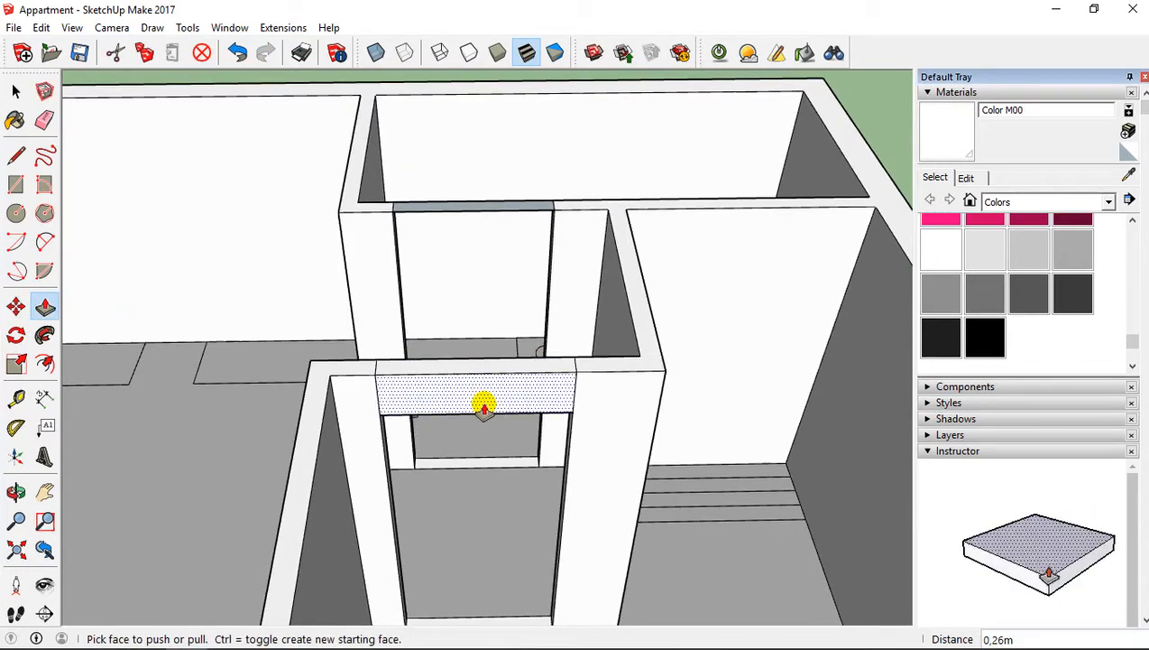
pyautogui.press('c')
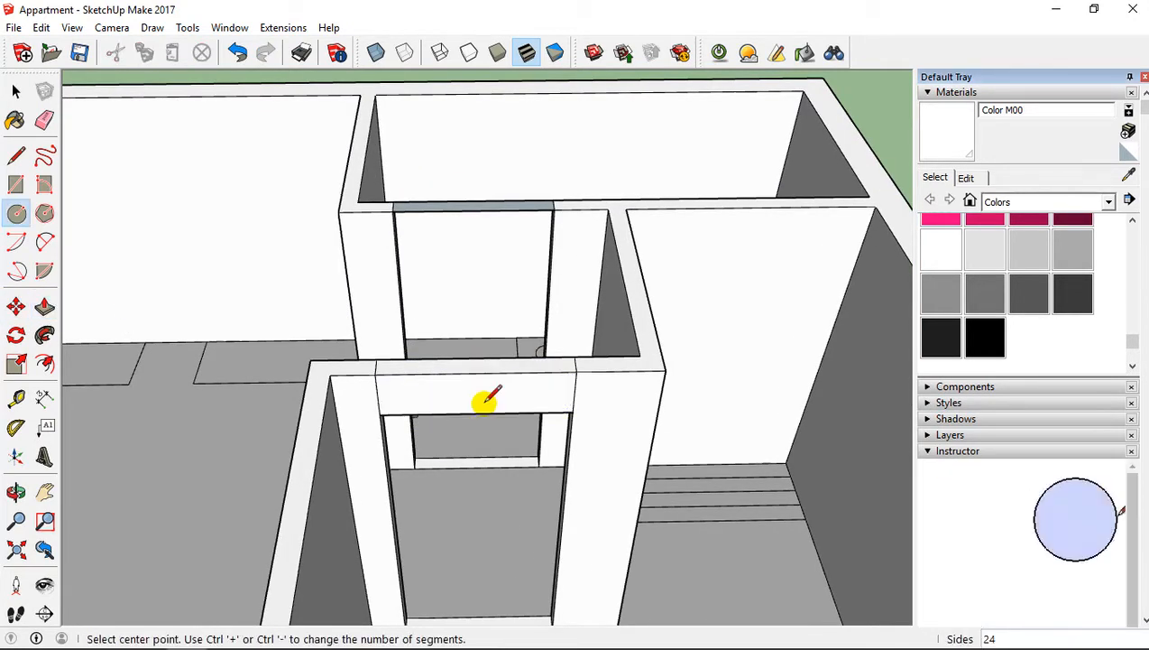
pyautogui.click(236, 52)
pyautogui.moveTo(432, 375); pyautogui.dragTo(444, 410, button='middle')
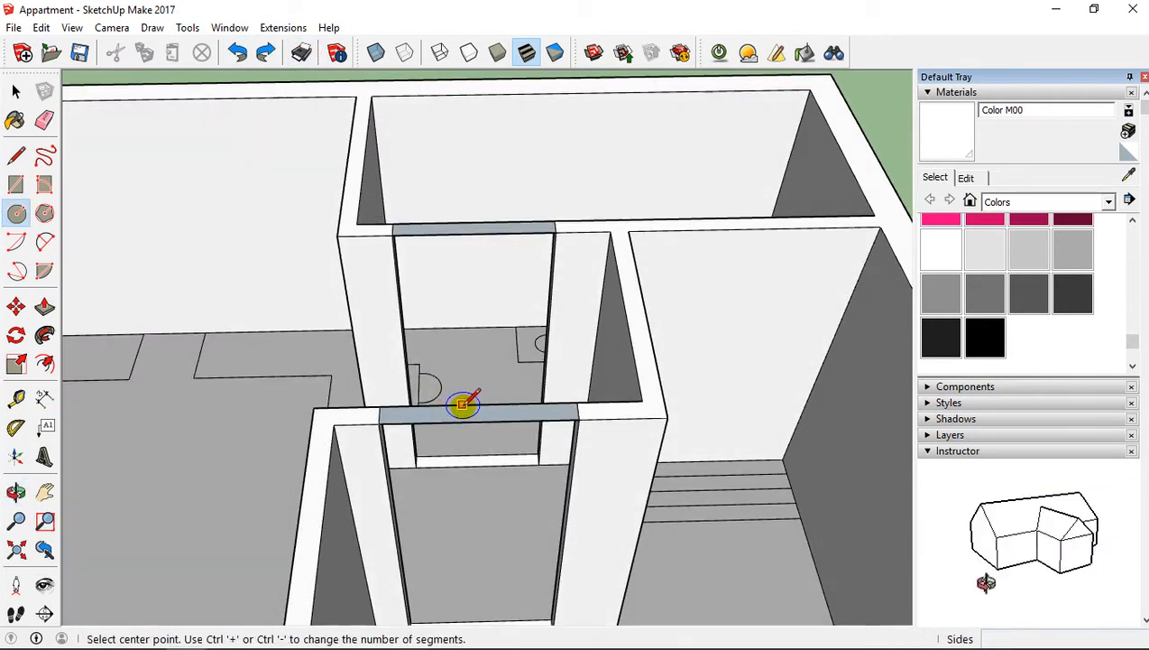
# Step: Push the rectangles over the bedroom and bathroom door openings down 30 cm to form the lintels
pyautogui.click(44, 307)
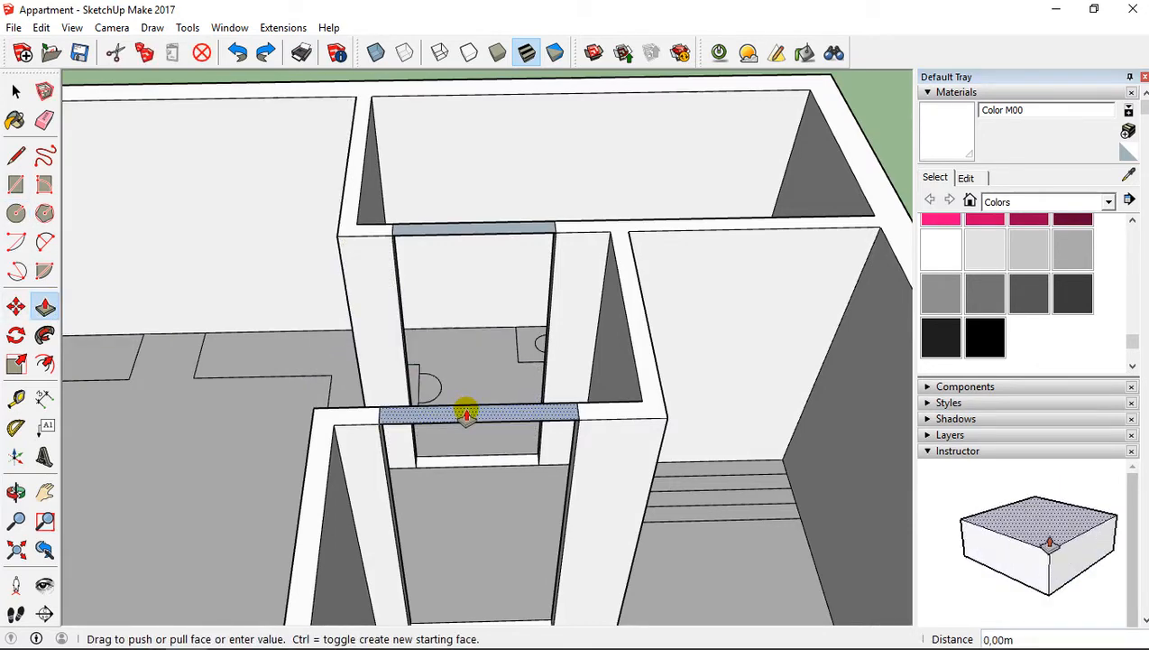
pyautogui.moveTo(473, 412); pyautogui.dragTo(469, 449)
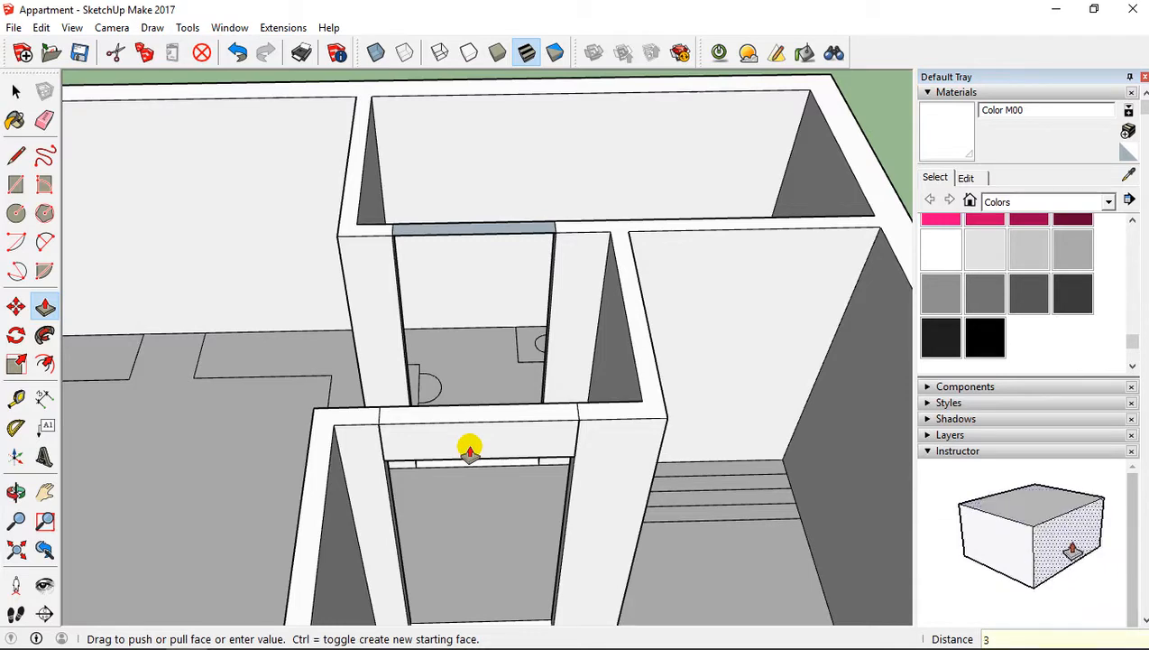
pyautogui.write('30cm')
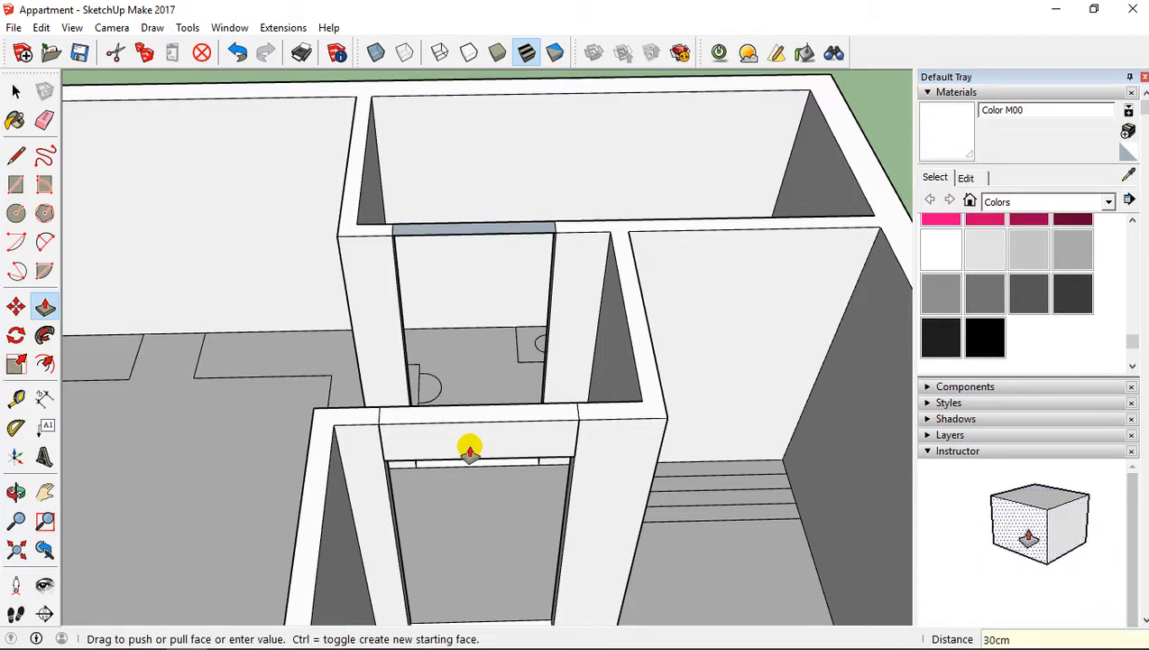
pyautogui.moveTo(470, 451); pyautogui.dragTo(403, 365, button='middle')
pyautogui.doubleClick(425, 210)
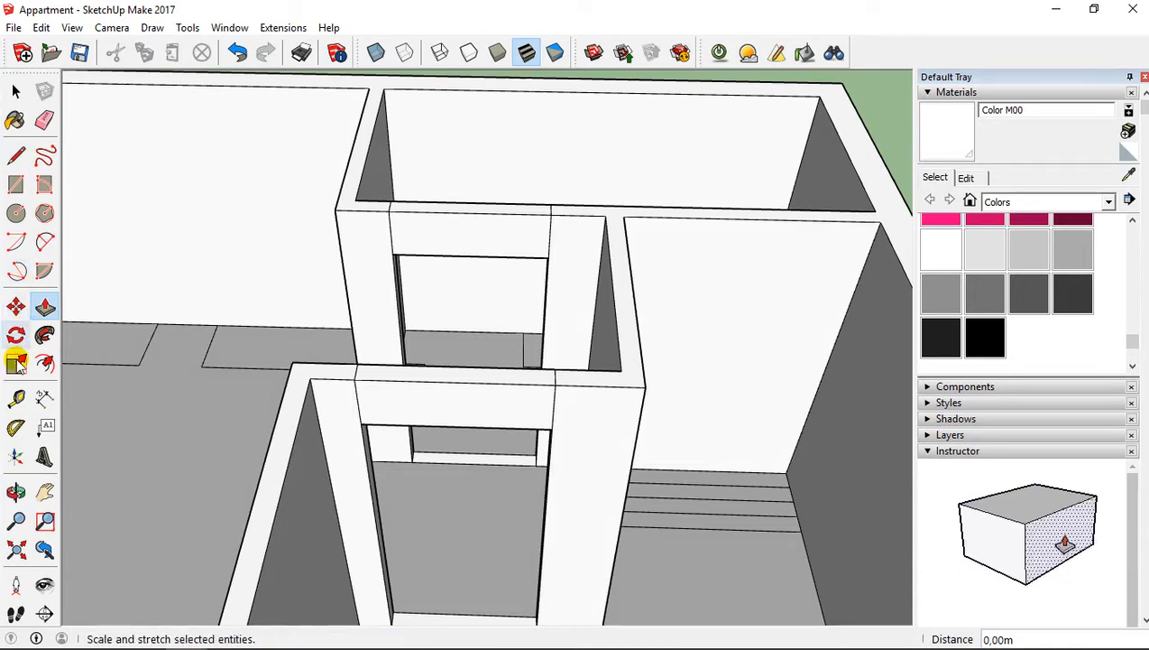
# Step: Measure the height of the lintel over the bedroom door opening
pyautogui.click(16, 397)
pyautogui.moveTo(405, 369); pyautogui.dragTo(433, 260, button='middle')
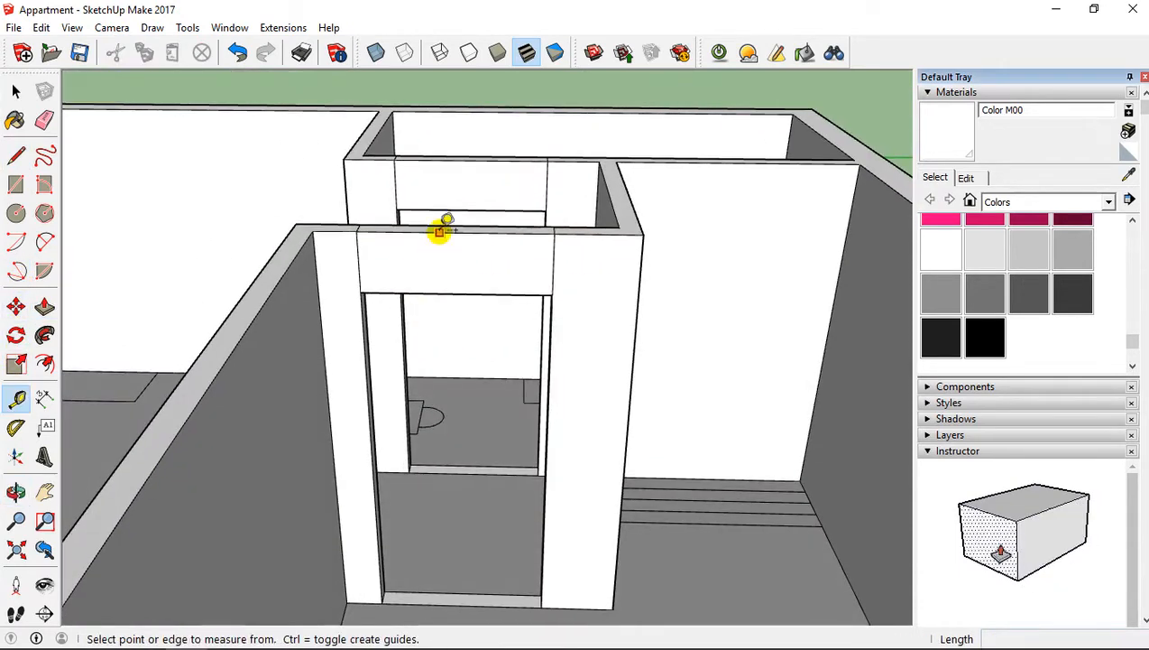
pyautogui.click(439, 232)
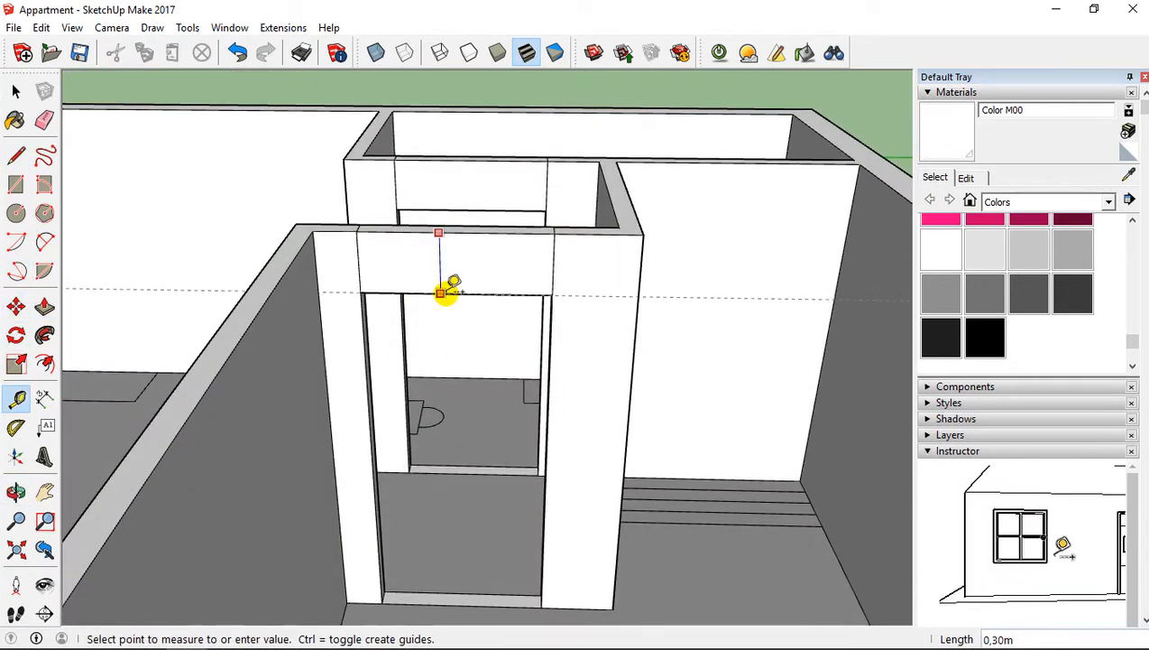
pyautogui.click(11, 90)
pyautogui.click(144, 191)
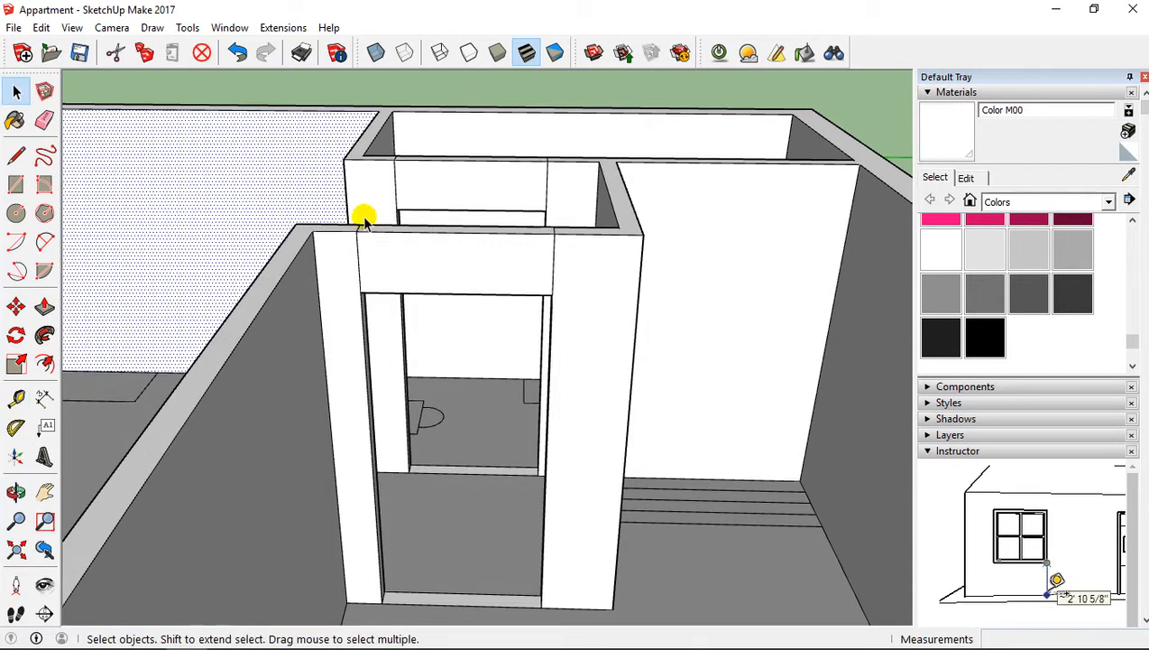
# Step: Erase the two vertical seams at the ends of the bedroom door lintel's outer face
pyautogui.click(45, 120)
pyautogui.scroll(3, 472, 274)
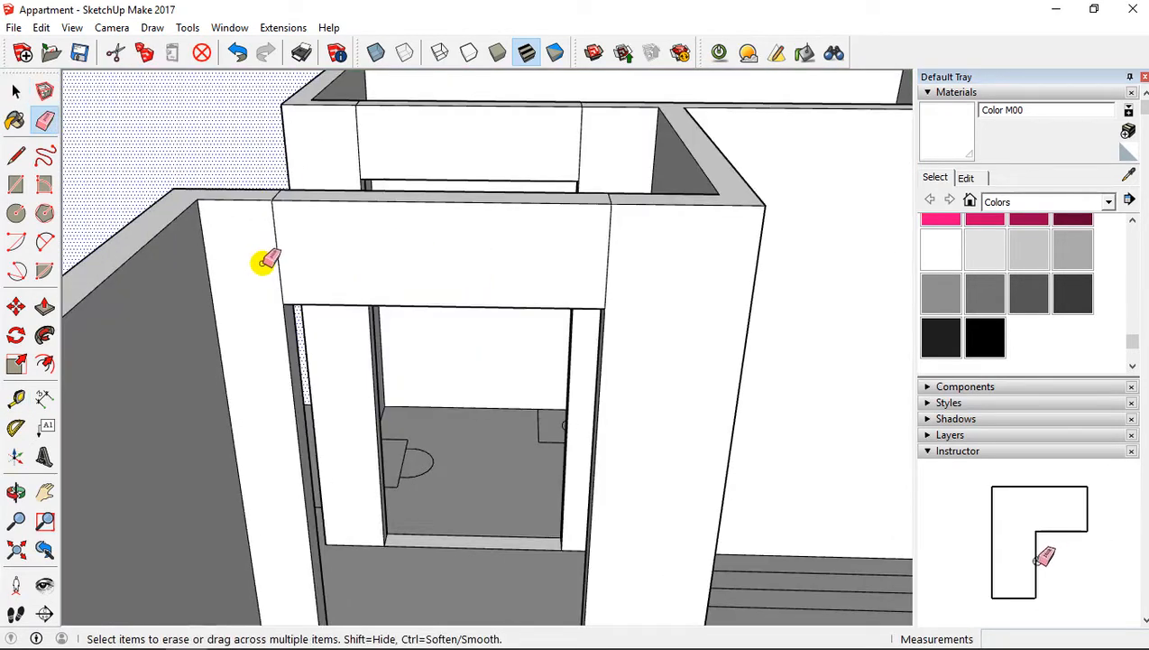
pyautogui.moveTo(265, 263); pyautogui.dragTo(337, 263)
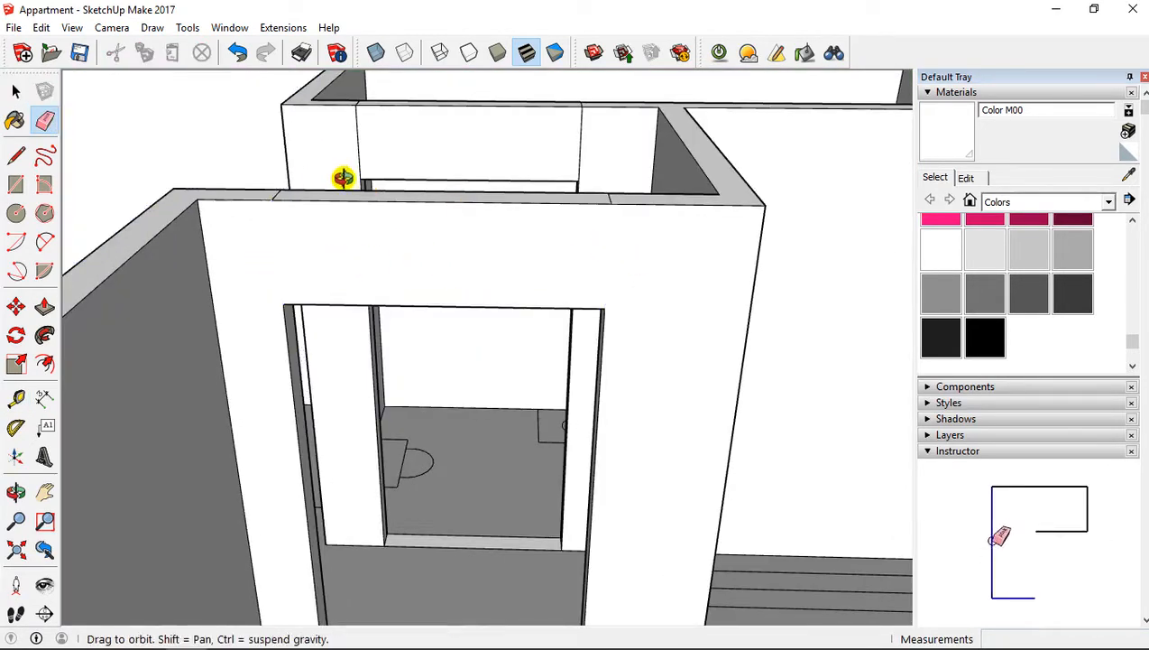
# Step: Erase the vertical seams on the front of the bathroom door lintel and the seams across the bedroom lintel's top
pyautogui.moveTo(341, 180); pyautogui.dragTo(546, 328, button='middle')
pyautogui.press('o')
pyautogui.moveTo(731, 339)
pyautogui.mouseDown()
pyautogui.moveTo(676, 251)
pyautogui.moveTo(680, 308)
pyautogui.moveTo(752, 397)
pyautogui.moveTo(542, 334)
pyautogui.moveTo(546, 275)
pyautogui.mouseUp()
pyautogui.press('e')
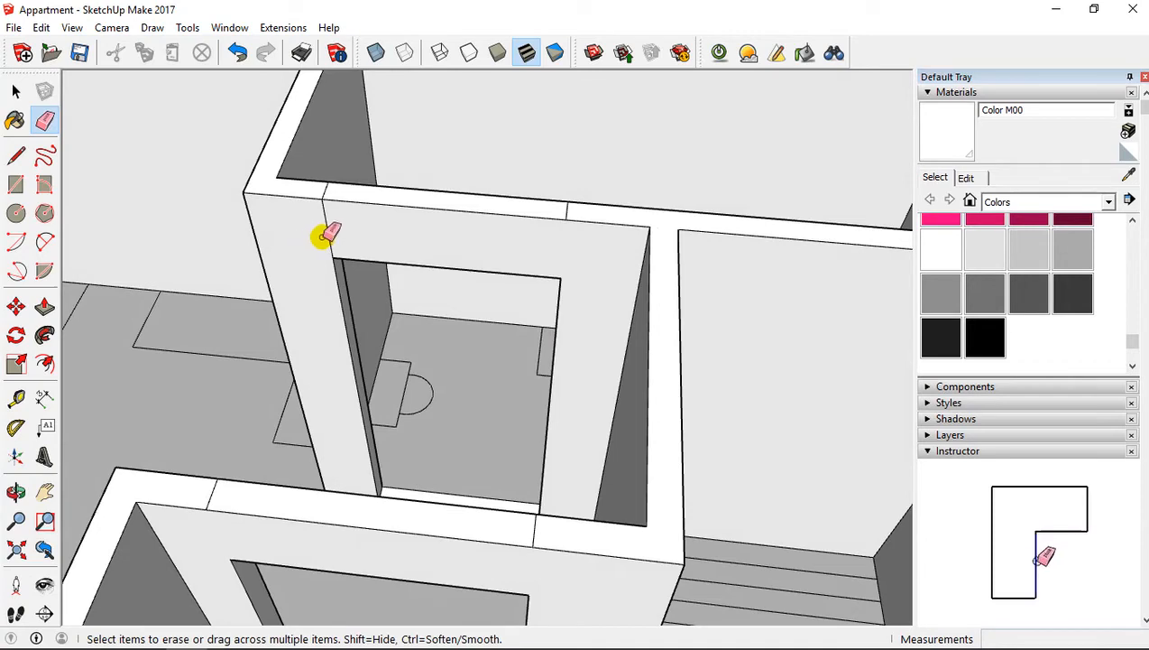
pyautogui.click(332, 232)
pyautogui.scroll(-1, 322, 307)
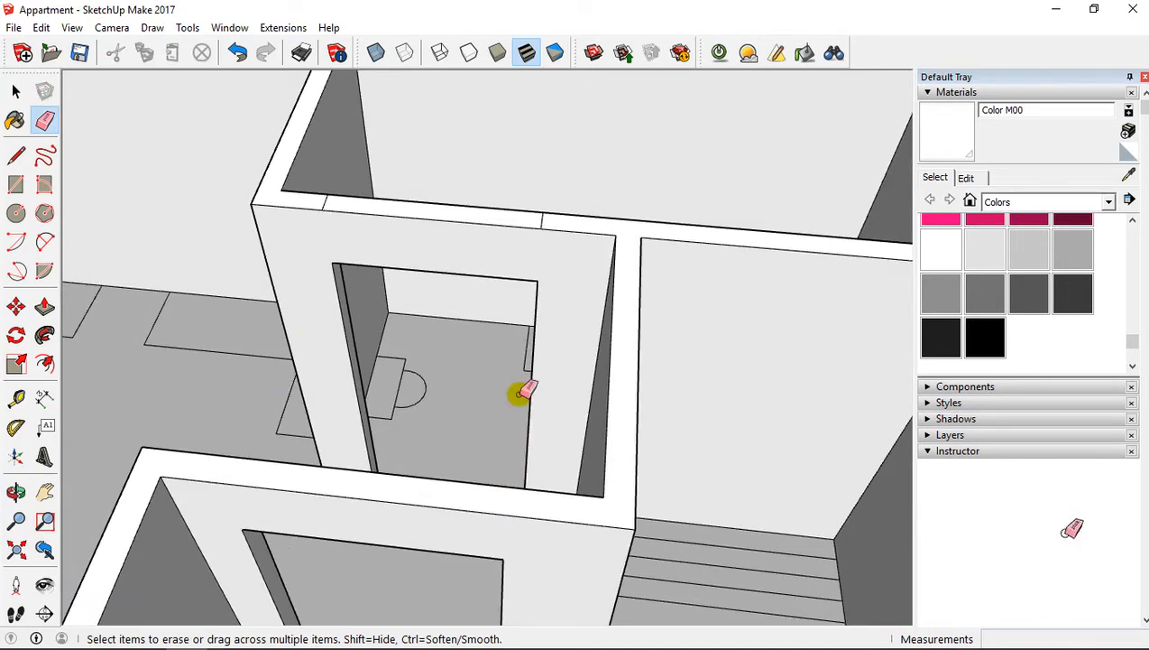
# Step: Erase the remaining seams on the reverse faces of the door lintels and across the bathroom lintel's top
pyautogui.moveTo(521, 389)
pyautogui.mouseDown(button='middle')
pyautogui.moveTo(238, 365)
pyautogui.moveTo(238, 307)
pyautogui.moveTo(217, 304)
pyautogui.moveTo(256, 439)
pyautogui.moveTo(106, 391)
pyautogui.moveTo(274, 290)
pyautogui.moveTo(295, 297)
pyautogui.mouseUp(button='middle')
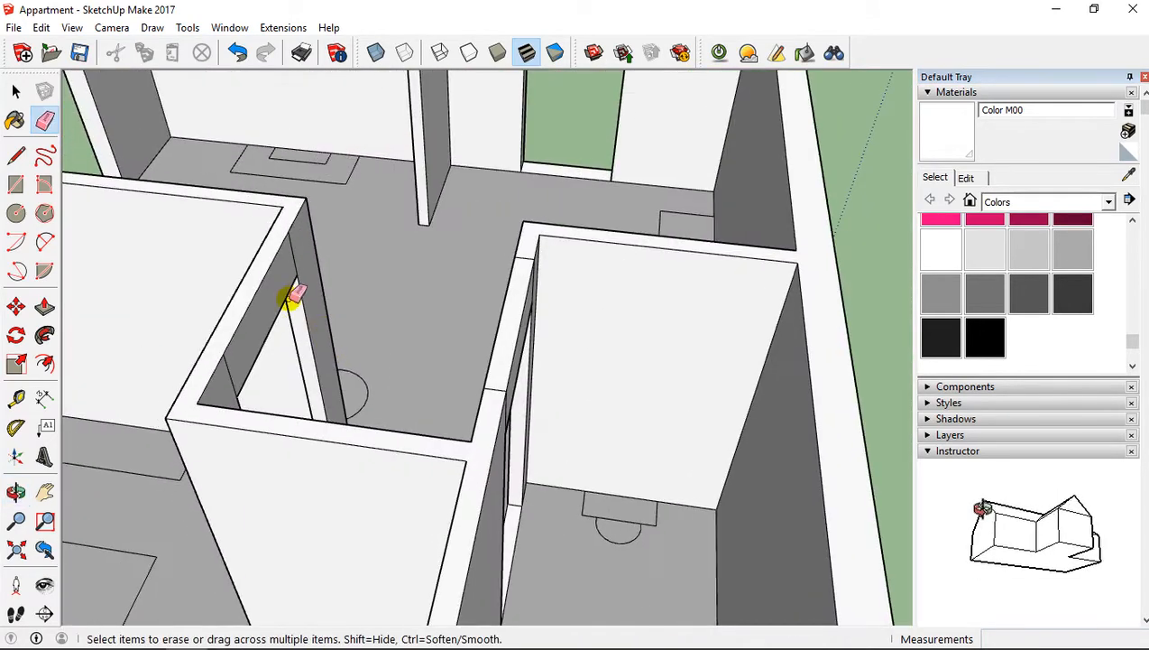
pyautogui.click(293, 253)
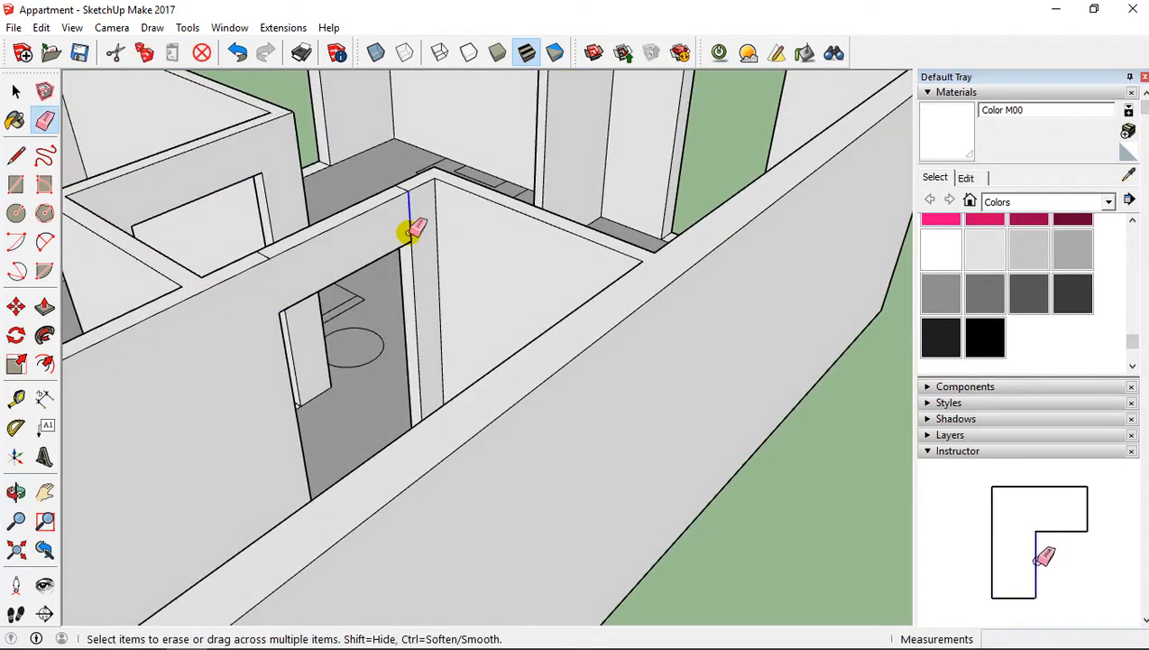
pyautogui.click(404, 183)
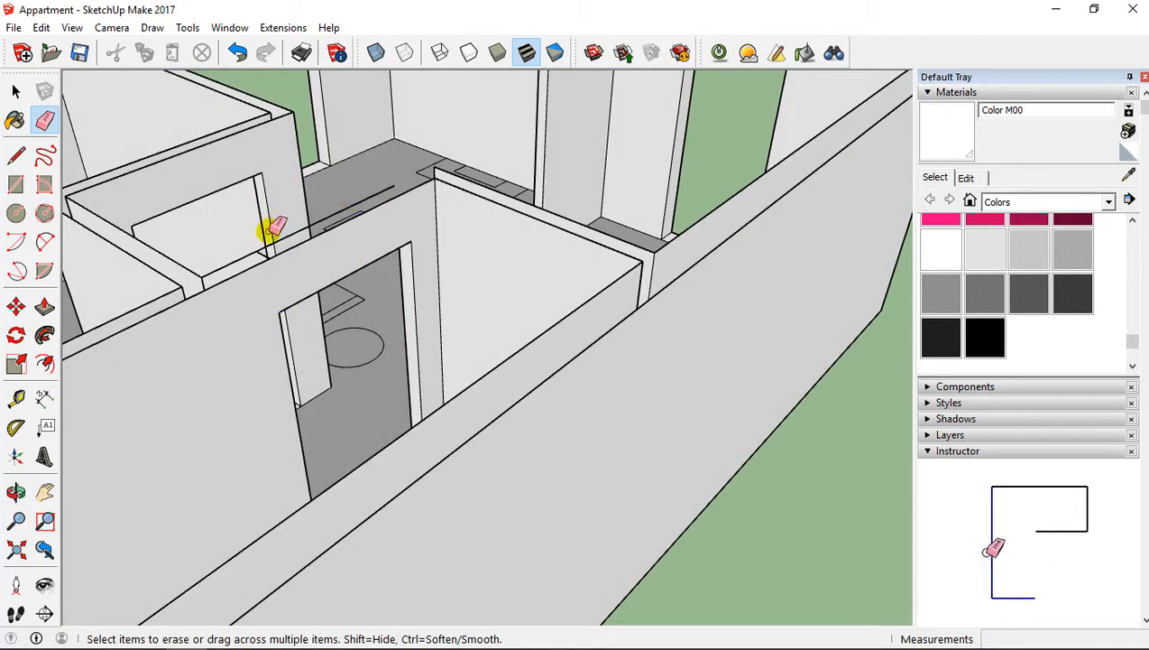
pyautogui.click(237, 54)
pyautogui.moveTo(316, 236); pyautogui.dragTo(394, 309, button='middle')
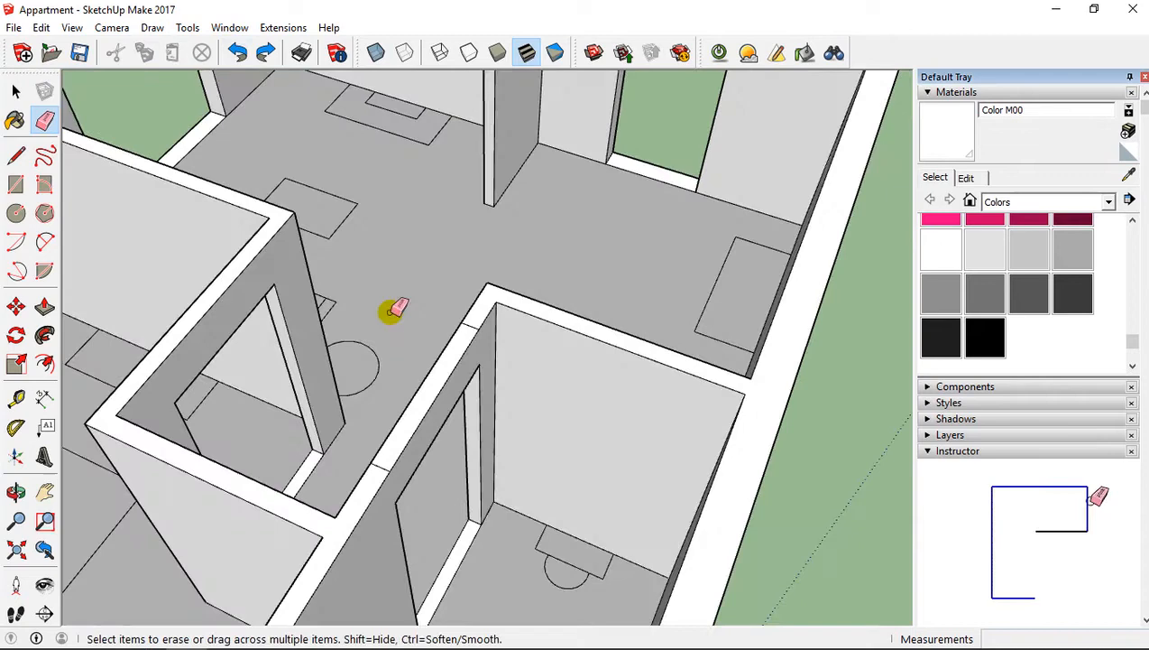
pyautogui.click(470, 327)
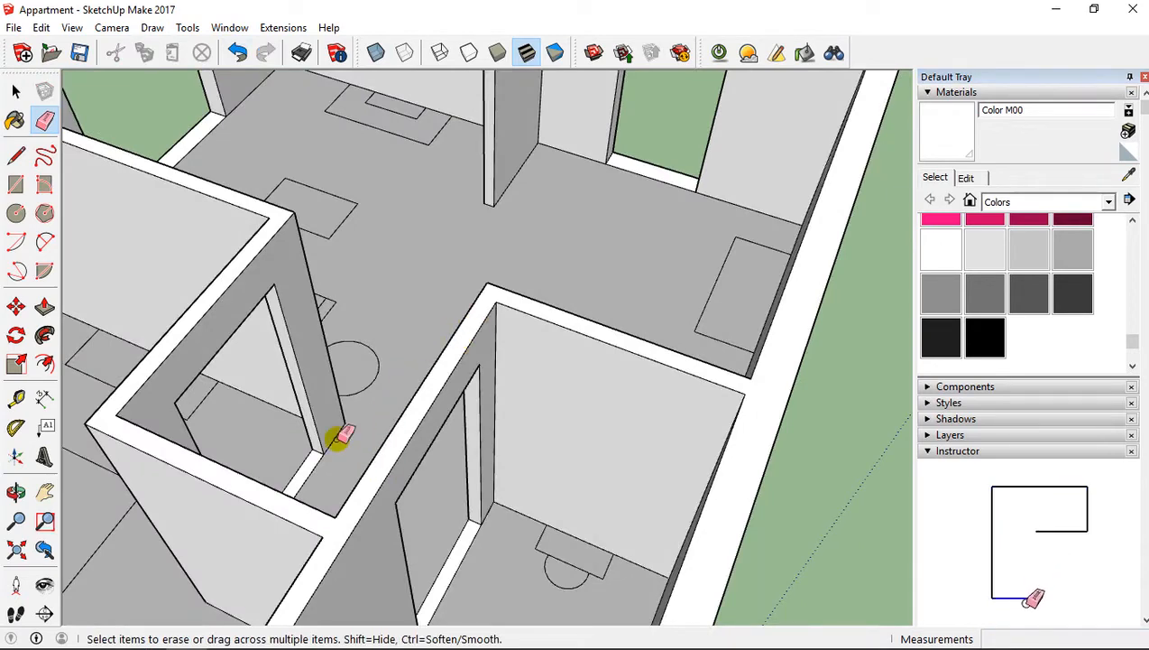
# Step: Place a horizontal guide line 80 cm above the base edge of the exterior wall with the two window openings
pyautogui.moveTo(345, 437); pyautogui.dragTo(598, 291, button='middle')
pyautogui.moveTo(394, 235)
pyautogui.mouseDown(button='middle')
pyautogui.moveTo(682, 257)
pyautogui.moveTo(445, 274)
pyautogui.moveTo(531, 174)
pyautogui.moveTo(569, 159)
pyautogui.moveTo(550, 271)
pyautogui.moveTo(518, 301)
pyautogui.moveTo(474, 247)
pyautogui.moveTo(482, 290)
pyautogui.moveTo(464, 185)
pyautogui.moveTo(436, 246)
pyautogui.moveTo(398, 269)
pyautogui.moveTo(384, 253)
pyautogui.mouseUp(button='middle')
pyautogui.scroll(-3, 516, 298)
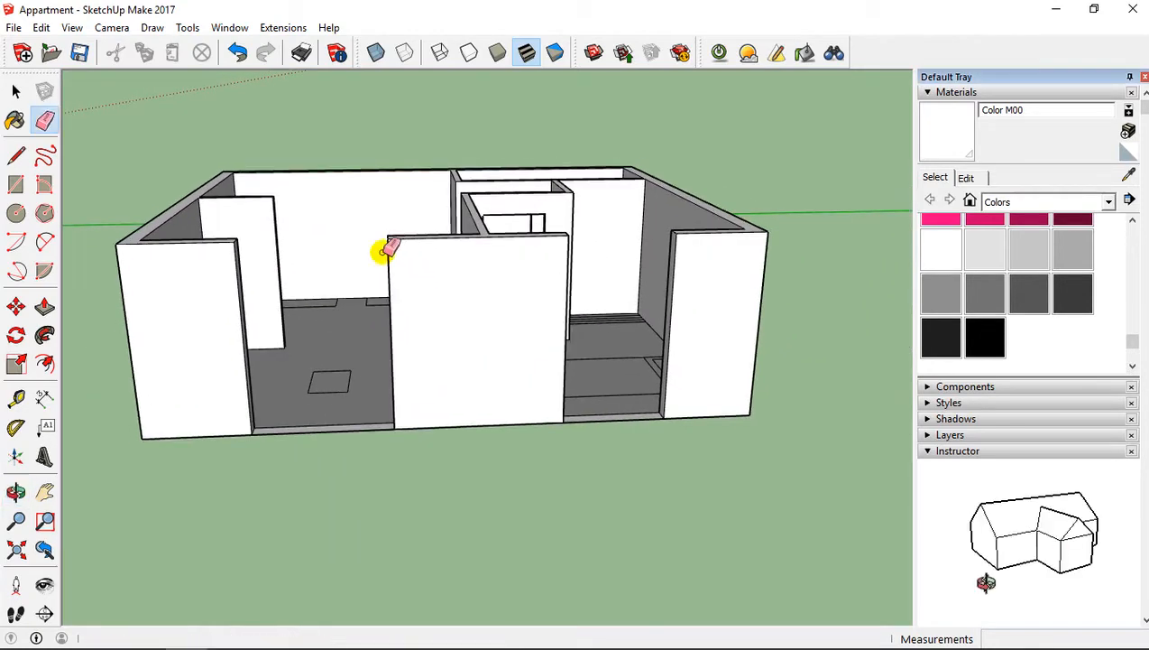
pyautogui.click(17, 400)
pyautogui.scroll(5, 295, 367)
pyautogui.scroll(-3, 492, 415)
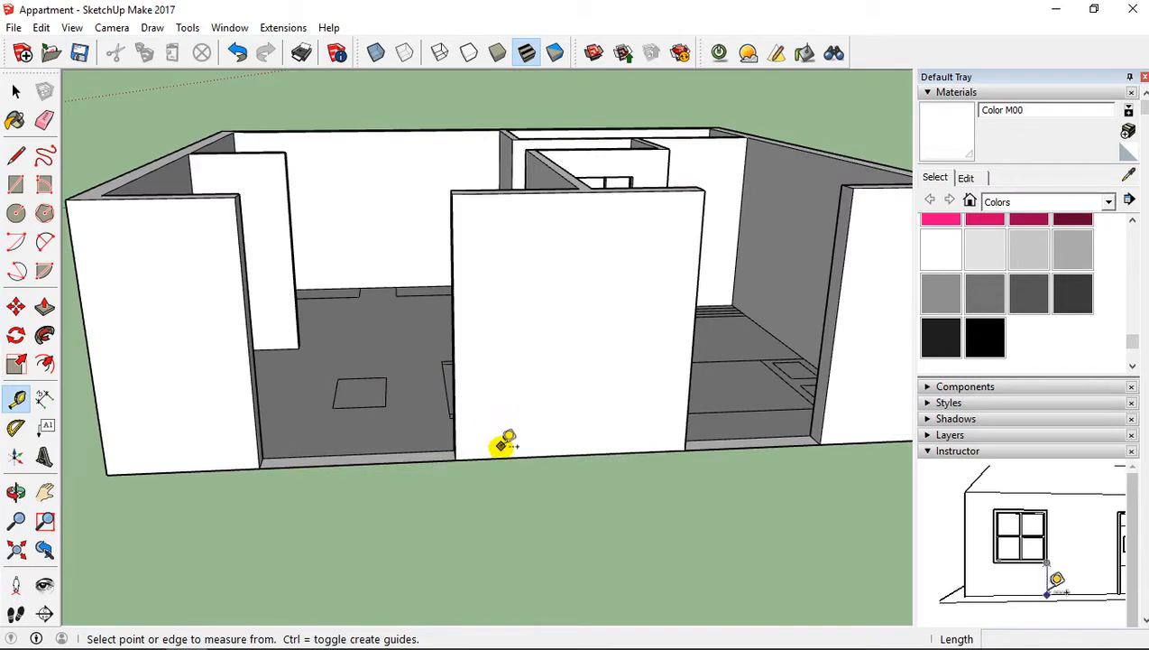
pyautogui.click(501, 457)
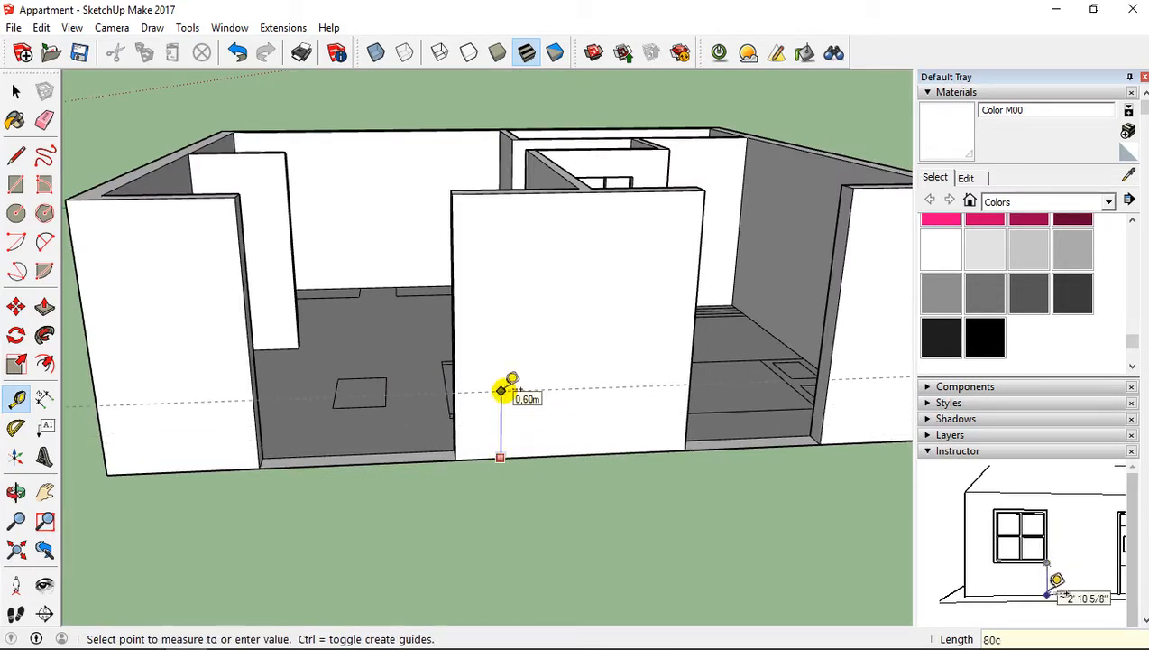
pyautogui.click(500, 390)
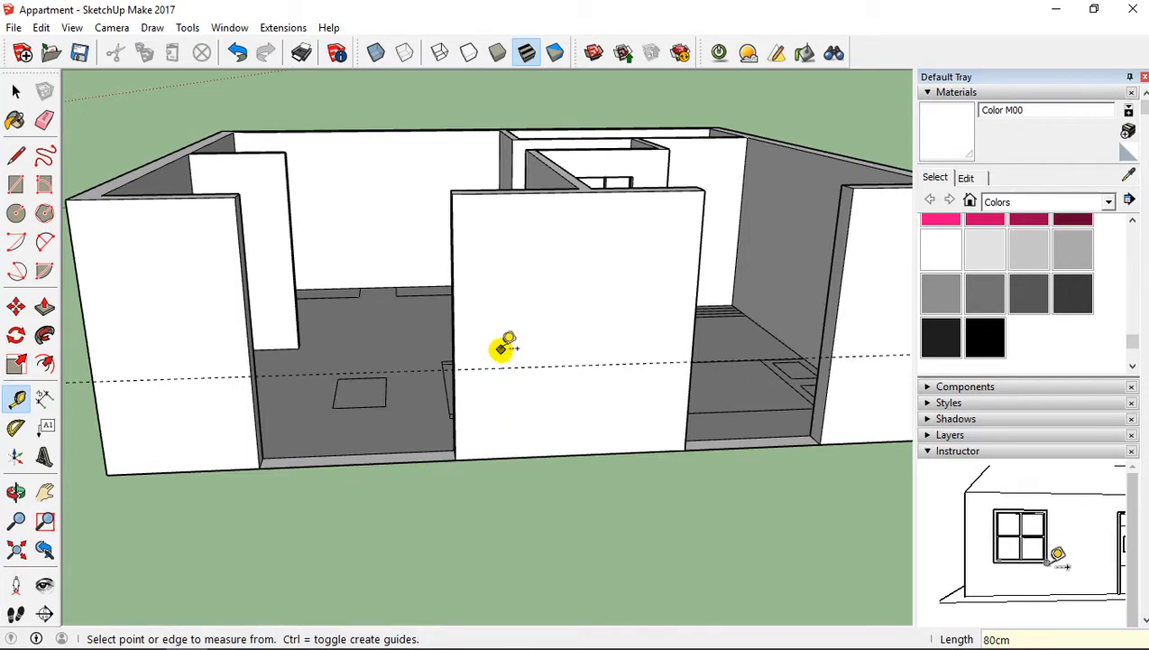
# Step: Place a second horizontal guide line 1 m above the first one on the window wall
pyautogui.moveTo(503, 348); pyautogui.dragTo(510, 313, button='middle')
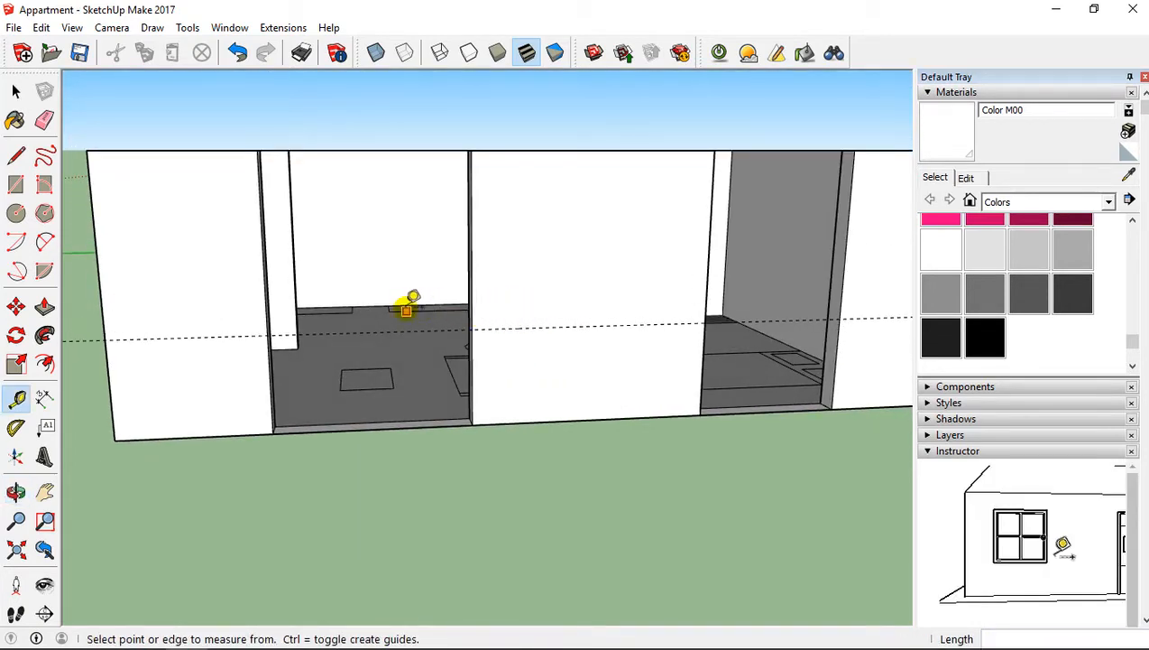
pyautogui.click(384, 332)
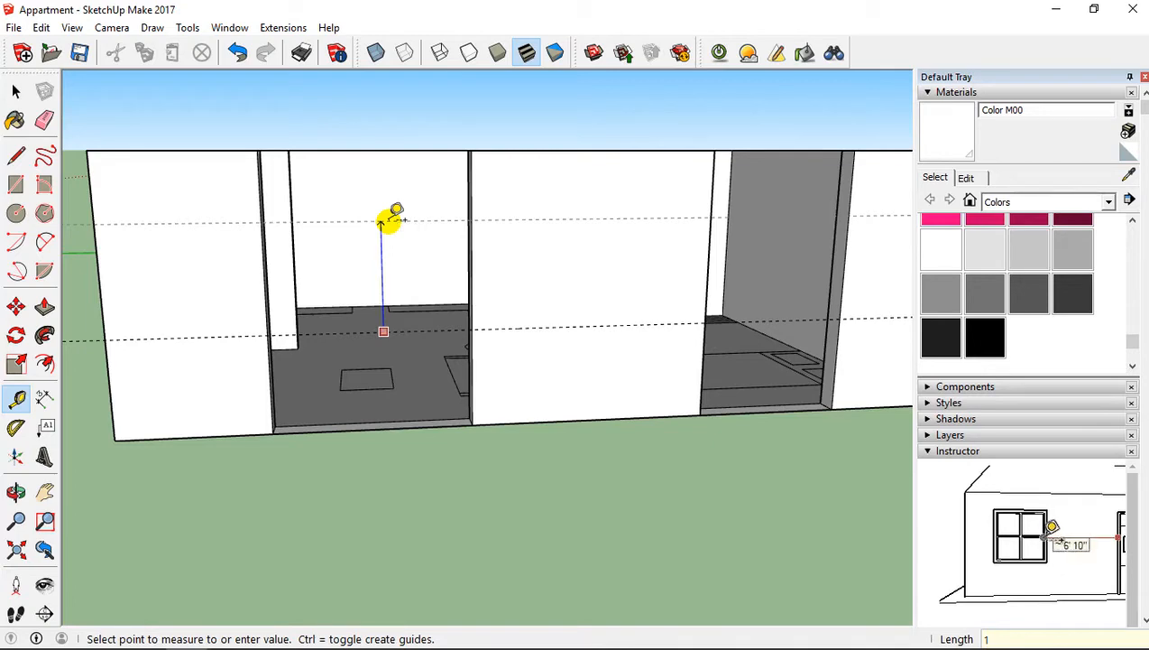
pyautogui.click(388, 221)
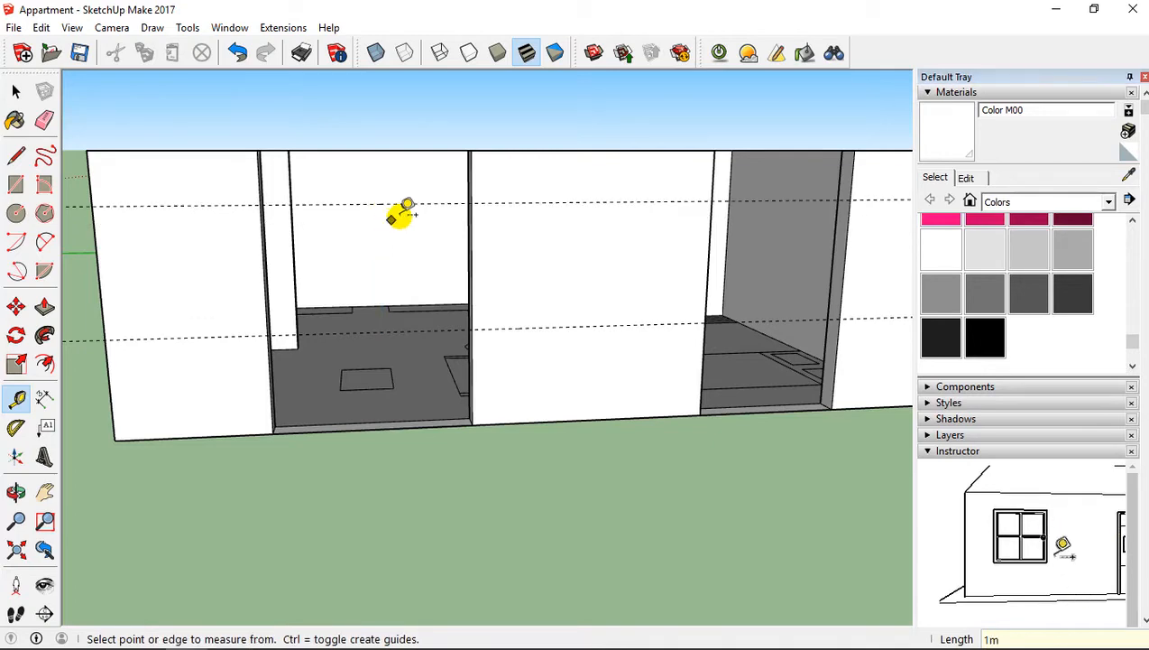
# Step: Draw a rectangle of 1.60 m by about 0.19 m bridging the wall top over the living room window opening
pyautogui.scroll(-2, 390, 216)
pyautogui.moveTo(409, 217); pyautogui.dragTo(329, 315, button='middle')
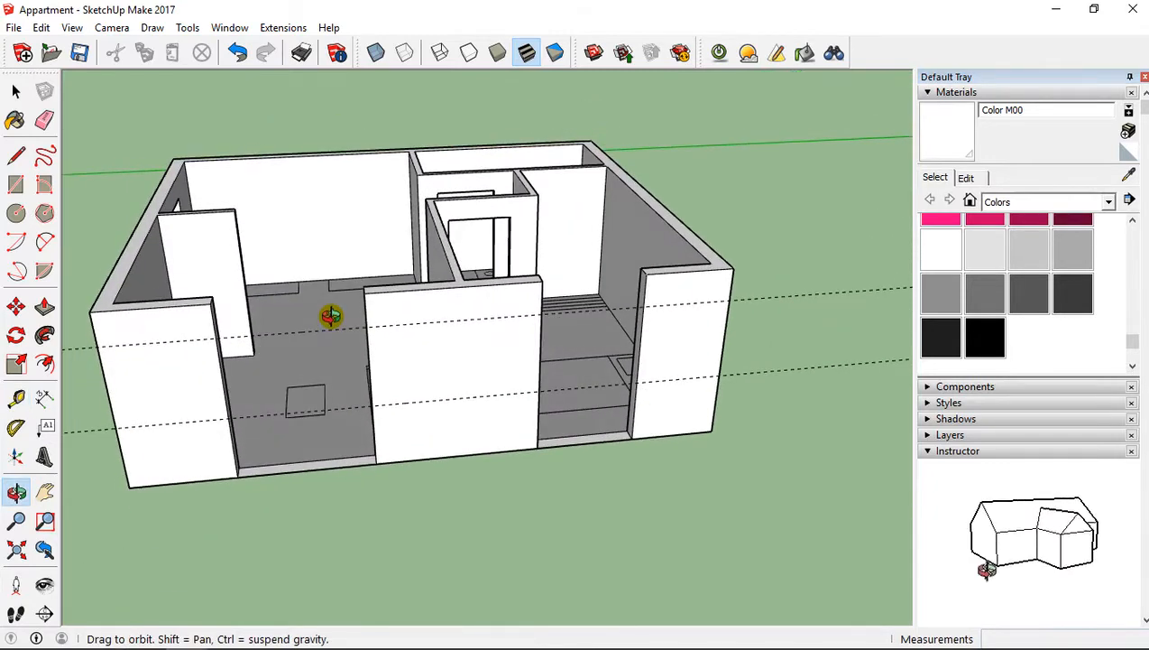
pyautogui.click(15, 184)
pyautogui.moveTo(334, 300); pyautogui.dragTo(280, 410, button='middle')
pyautogui.scroll(3, 270, 411)
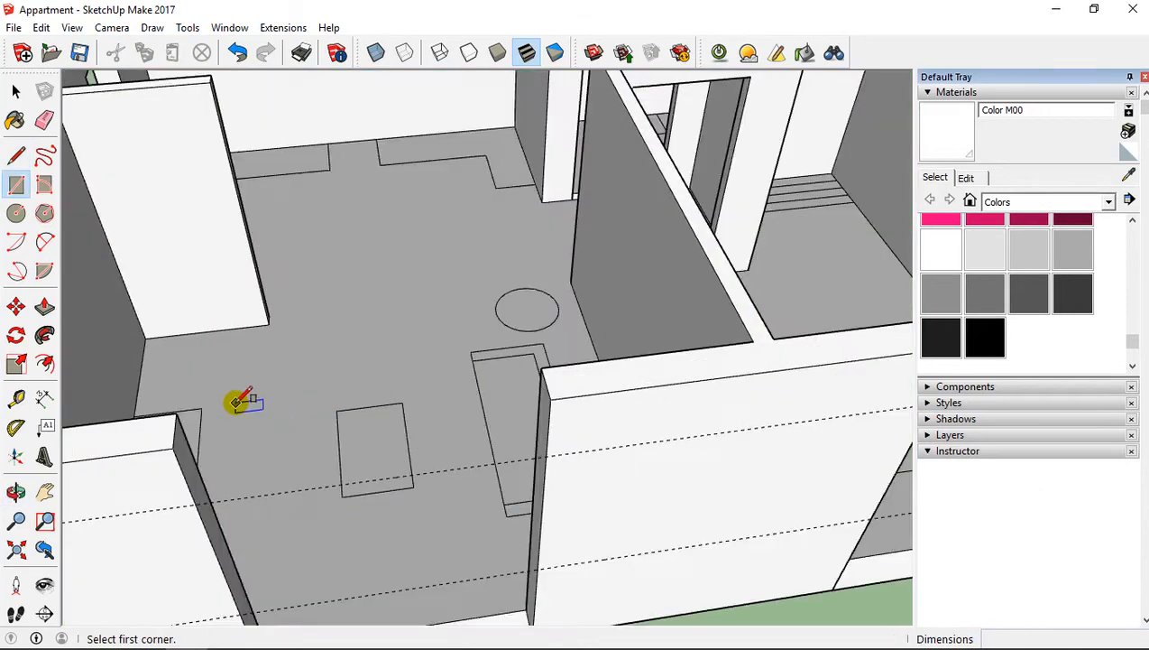
pyautogui.click(176, 413)
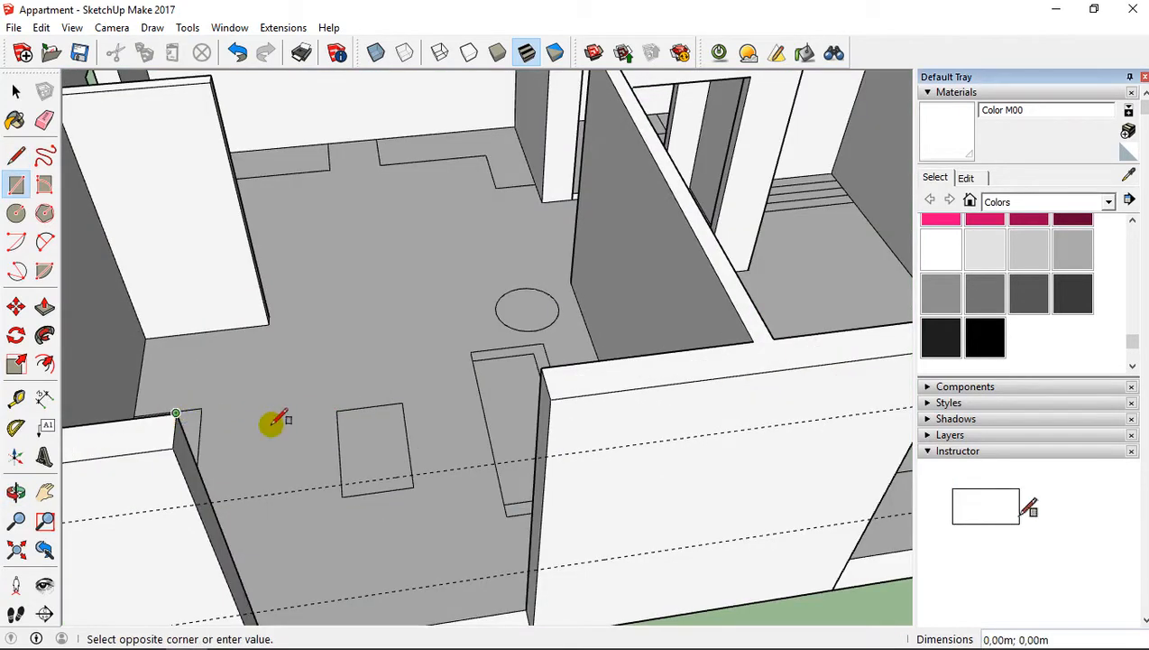
pyautogui.click(550, 398)
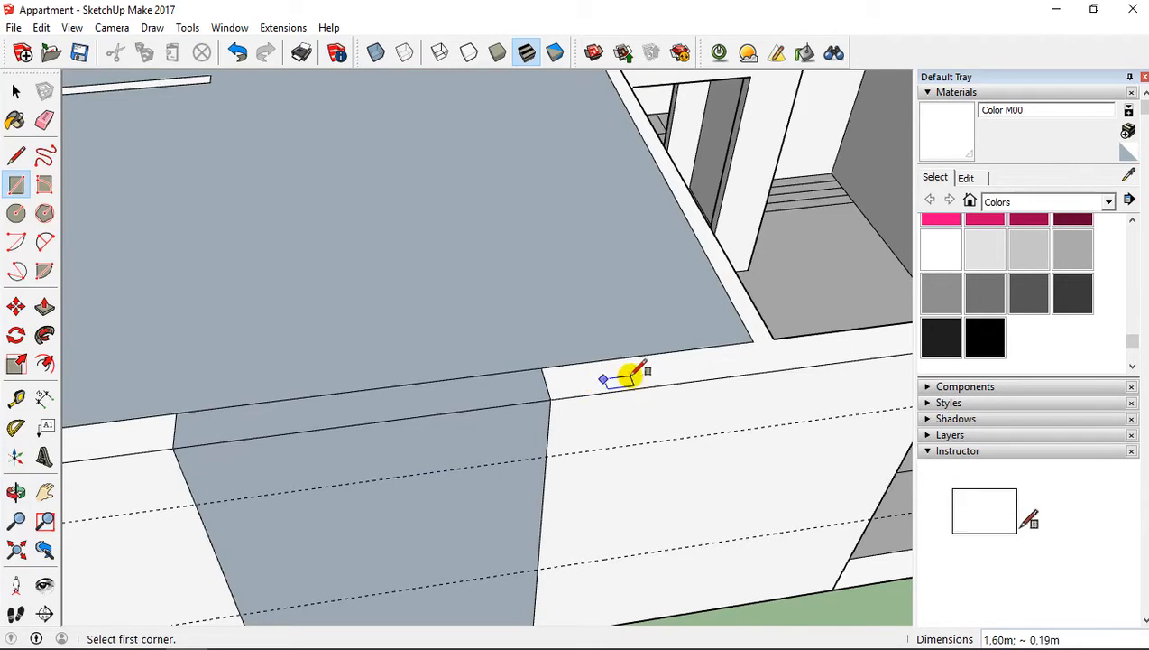
# Step: Draw a rectangle of 1.20 m by about 0.19 m bridging the wall top over the bedroom window opening
pyautogui.moveTo(628, 375); pyautogui.dragTo(460, 368, button='middle')
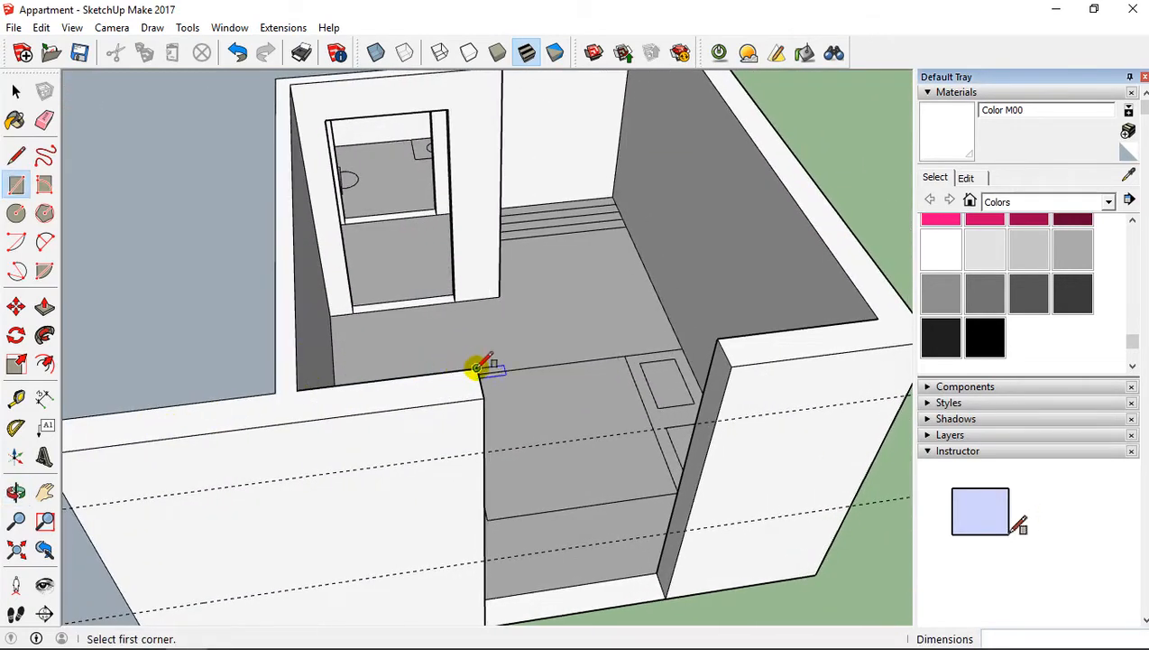
pyautogui.click(476, 368)
pyautogui.click(735, 371)
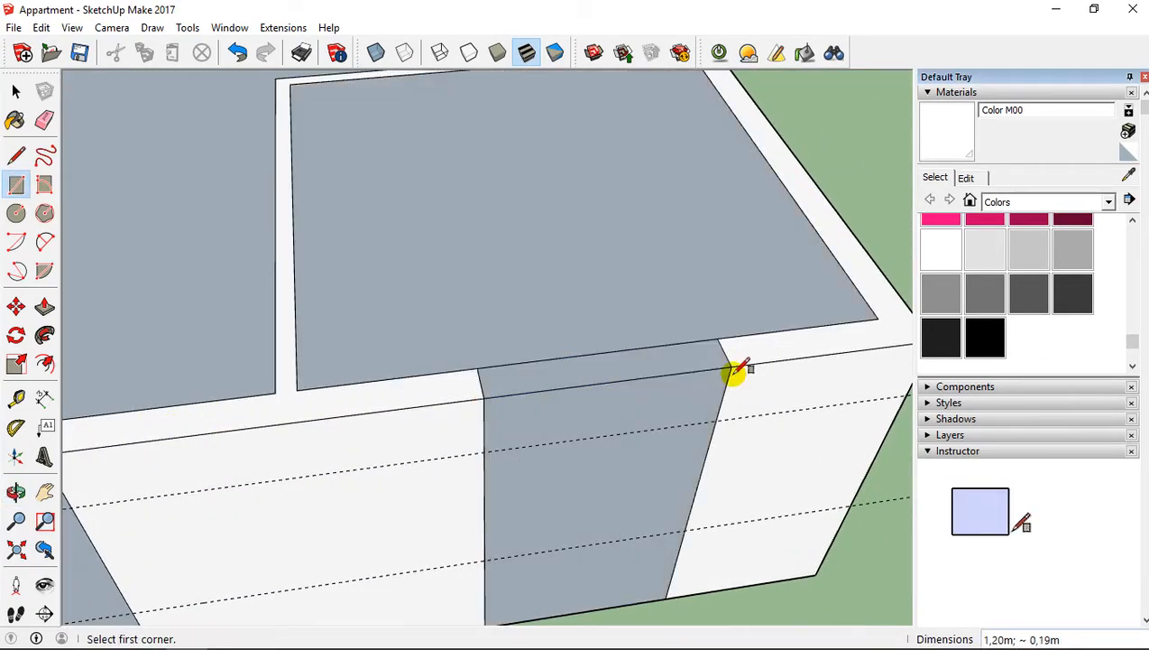
# Step: Erase the horizontal face covering the top of the living room
pyautogui.moveTo(243, 356)
pyautogui.mouseDown(button='middle')
pyautogui.moveTo(283, 338)
pyautogui.moveTo(620, 303)
pyautogui.moveTo(146, 233)
pyautogui.mouseUp(button='middle')
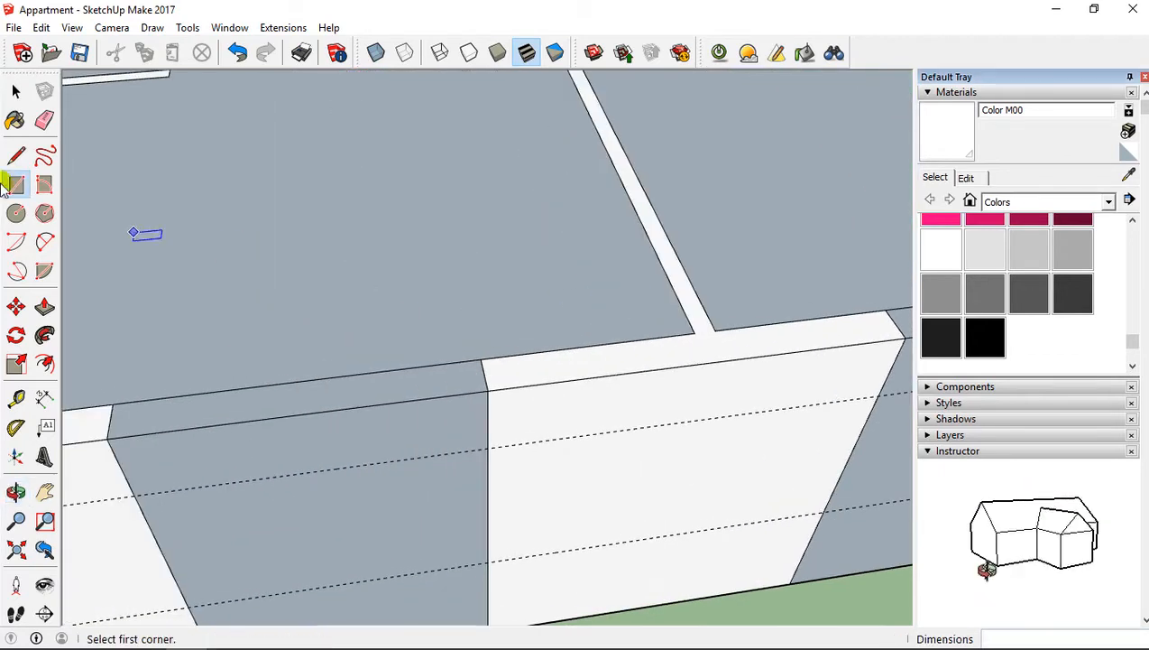
pyautogui.click(15, 156)
pyautogui.click(14, 88)
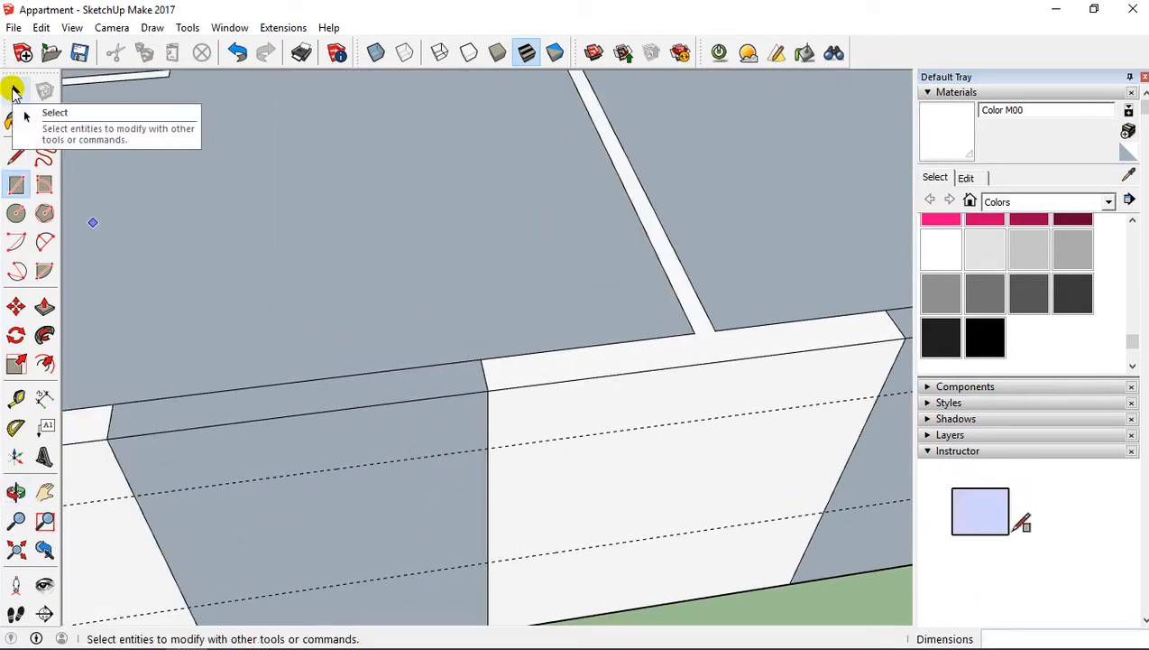
pyautogui.scroll(-3, 317, 294)
pyautogui.scroll(-2, 316, 291)
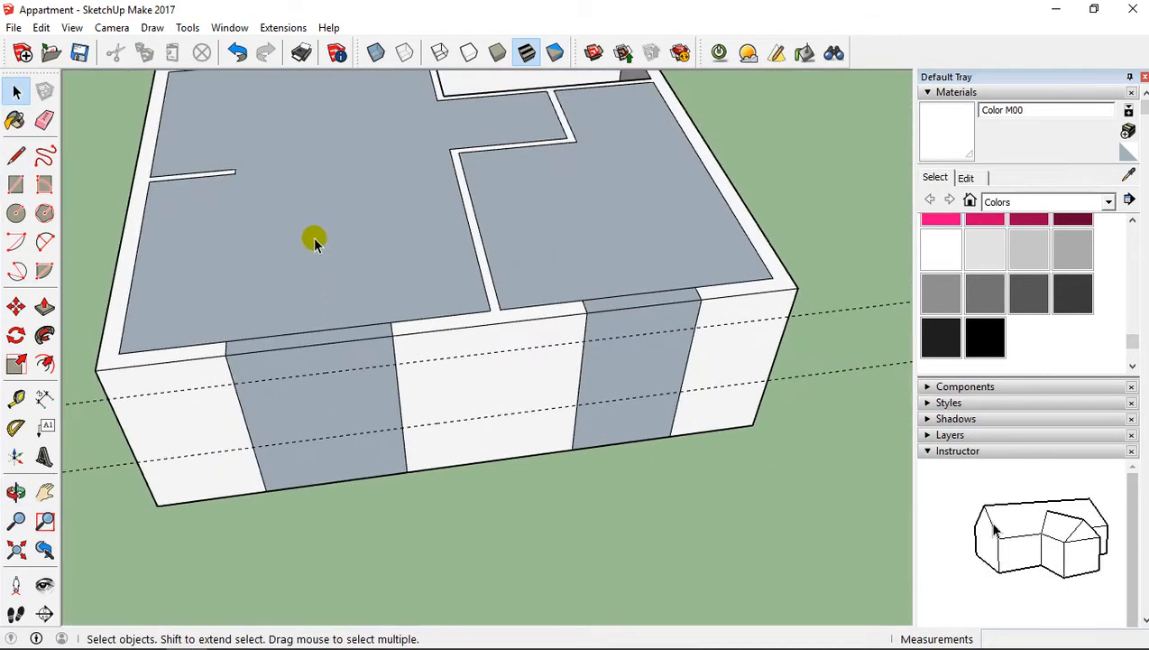
pyautogui.click(315, 233)
pyautogui.rightClick(275, 215)
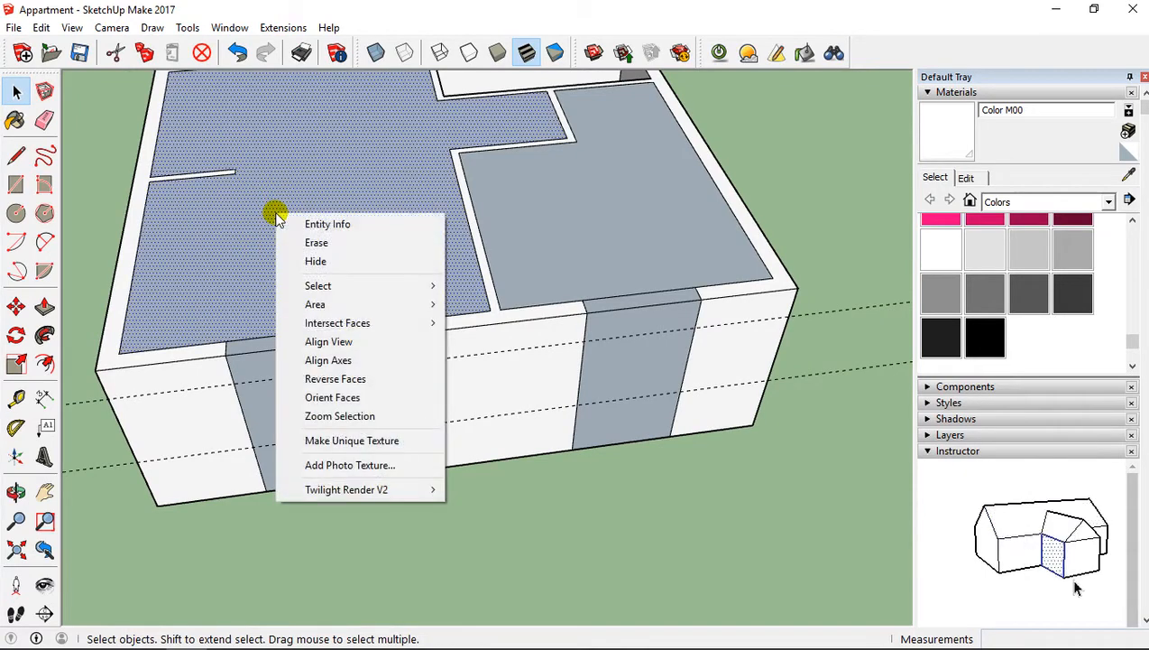
pyautogui.click(314, 242)
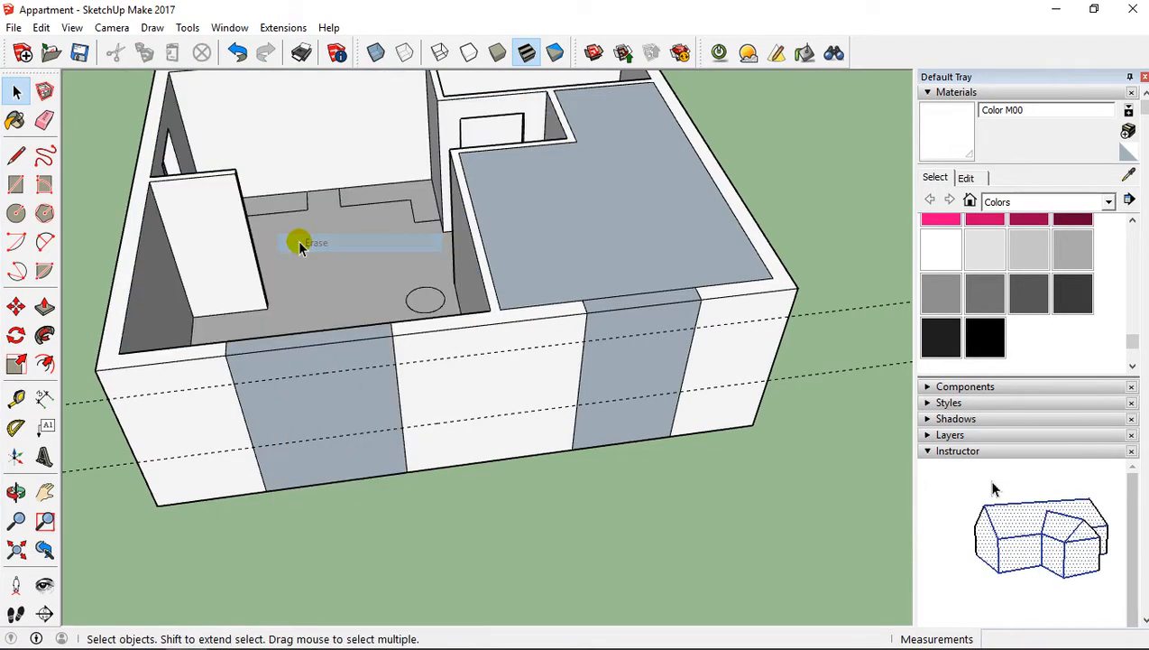
# Step: Erase the horizontal face covering the top of the bedroom
pyautogui.click(560, 245)
pyautogui.rightClick(559, 243)
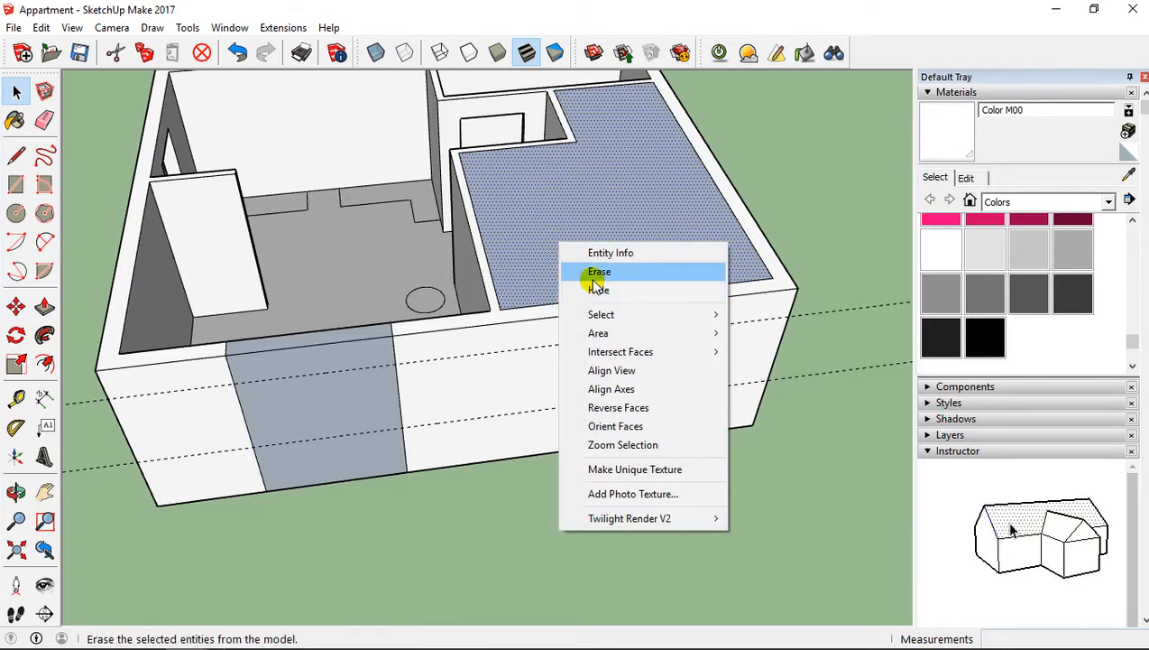
pyautogui.click(569, 273)
# Step: Erase the outer and inner vertical faces closing the living room window opening
pyautogui.scroll(5, 313, 329)
pyautogui.scroll(-3, 306, 344)
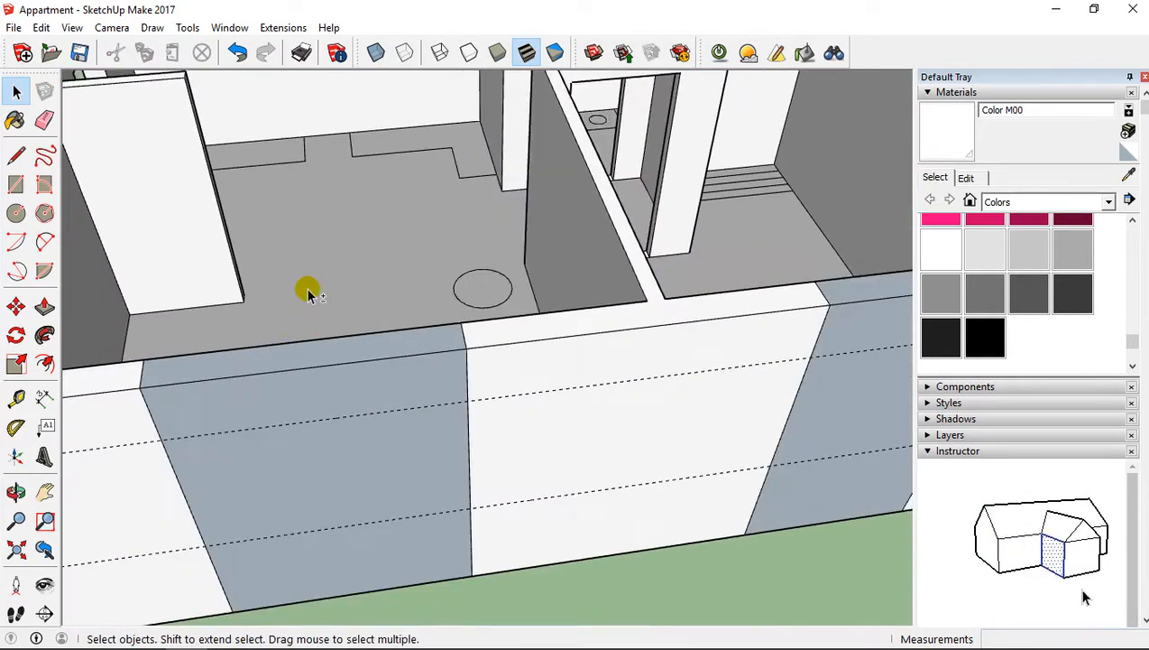
pyautogui.keyDown('shift'); pyautogui.moveTo(310, 272); pyautogui.dragTo(316, 100, button='middle'); pyautogui.keyUp('shift')
pyautogui.click(319, 267)
pyautogui.rightClick(318, 267)
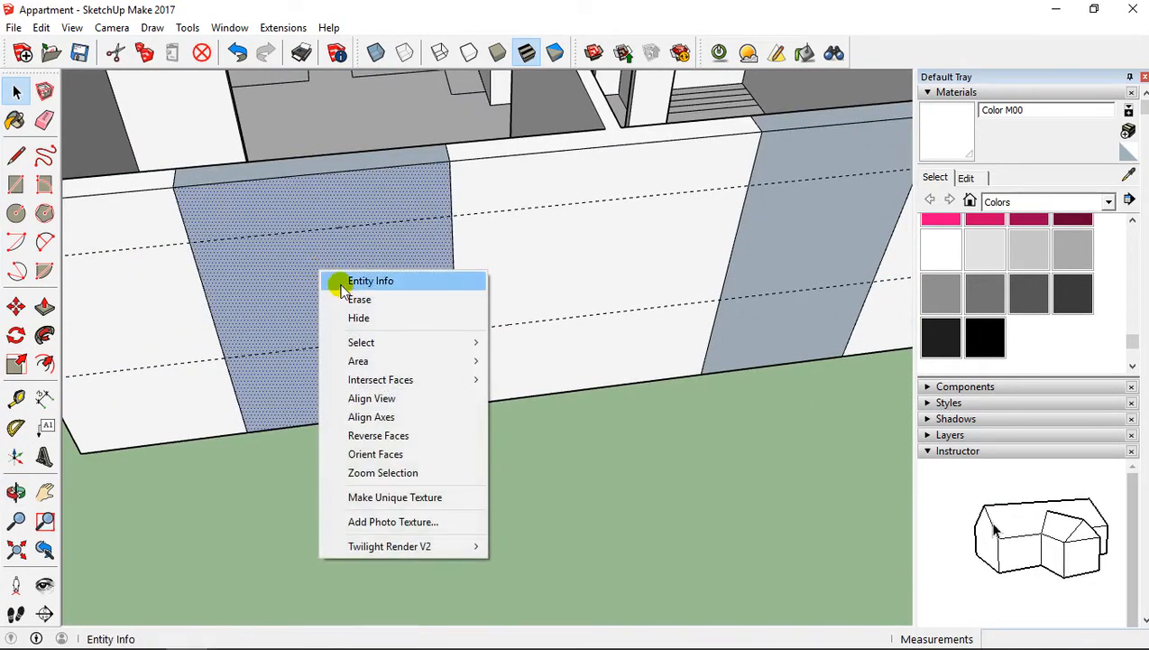
pyautogui.click(344, 298)
pyautogui.click(326, 244)
pyautogui.rightClick(325, 244)
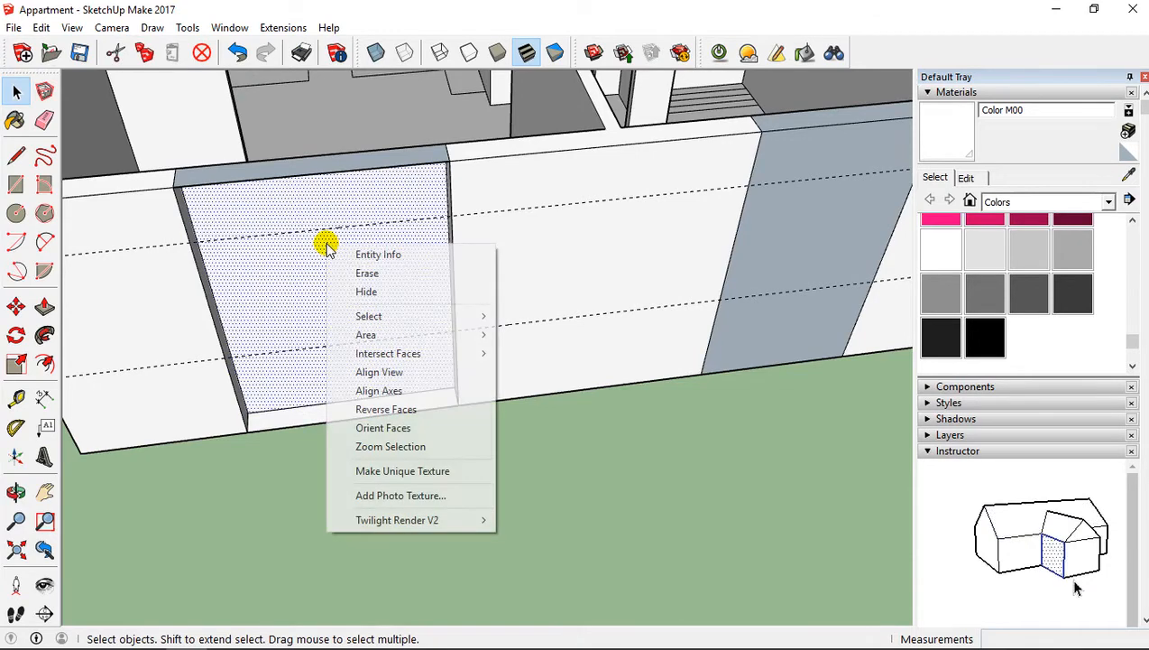
pyautogui.click(365, 291)
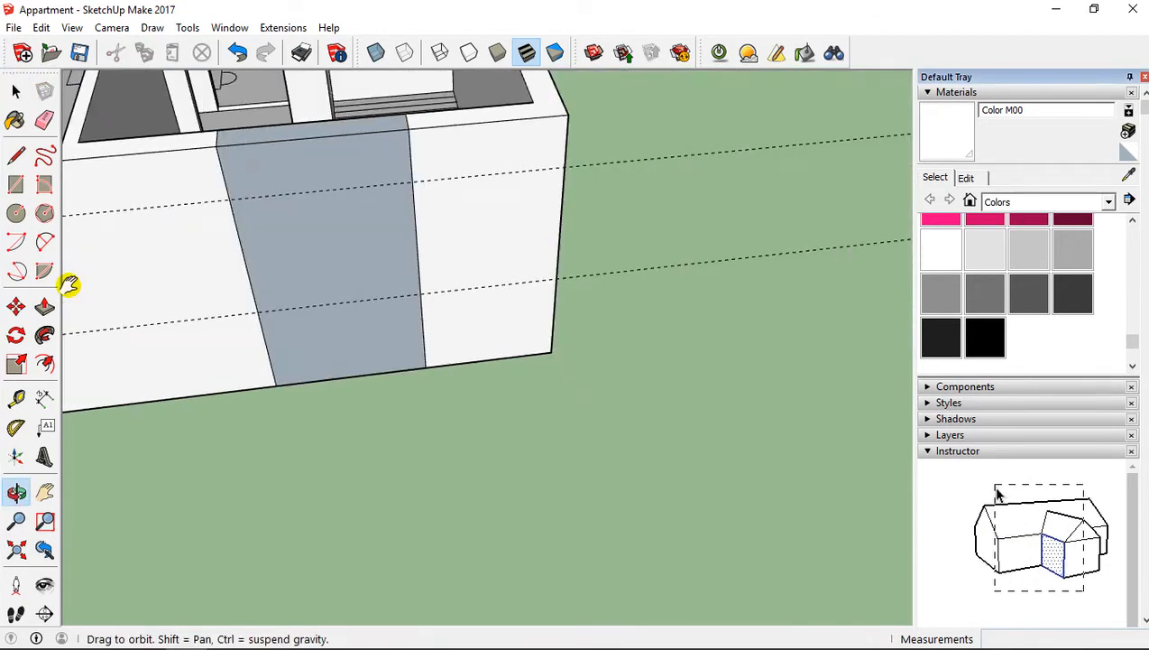
# Step: Erase the outer and inner vertical faces closing the bedroom window opening
pyautogui.press('space')
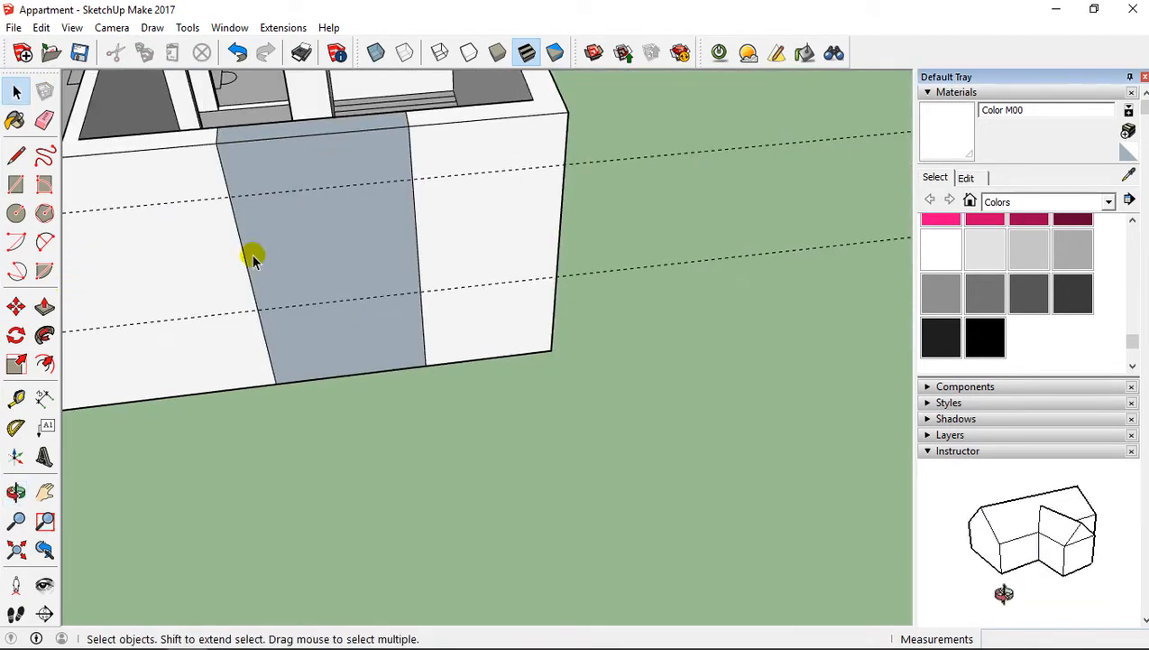
pyautogui.click(310, 252)
pyautogui.rightClick(311, 251)
pyautogui.click(326, 277)
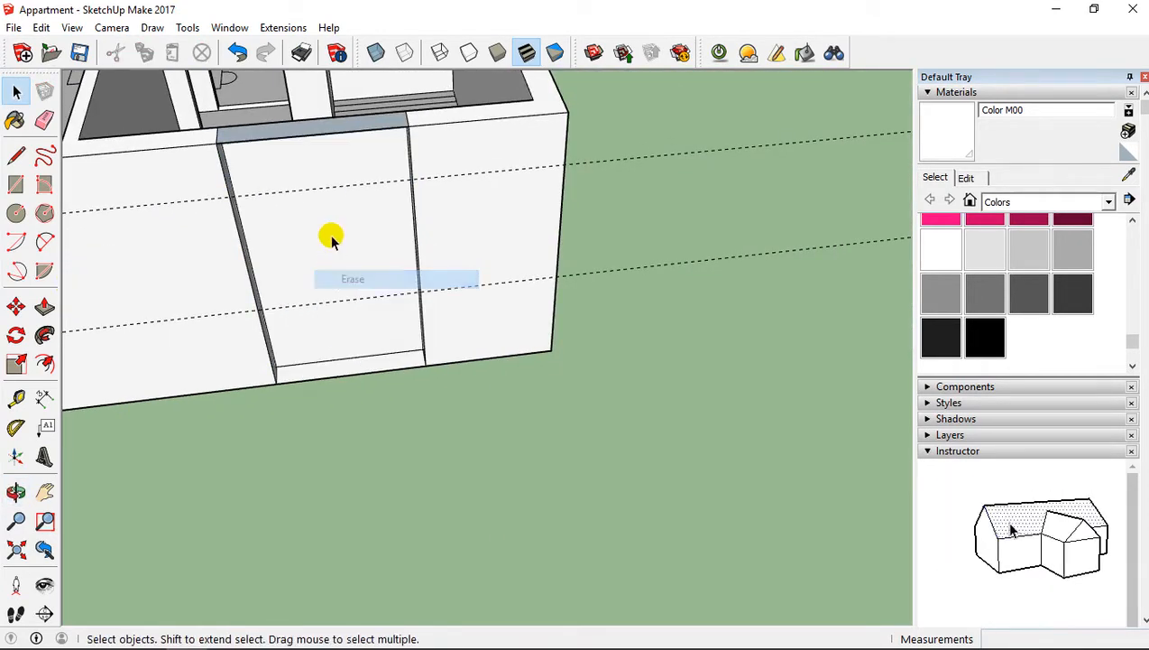
pyautogui.click(330, 230)
pyautogui.rightClick(331, 232)
pyautogui.click(352, 259)
pyautogui.moveTo(98, 264)
pyautogui.keyDown('shift'); pyautogui.mouseDown(button='middle')
pyautogui.moveTo(478, 275)
pyautogui.moveTo(557, 207)
pyautogui.mouseUp(button='middle'); pyautogui.keyUp('shift')
pyautogui.moveTo(103, 199); pyautogui.dragTo(115, 262, button='middle')
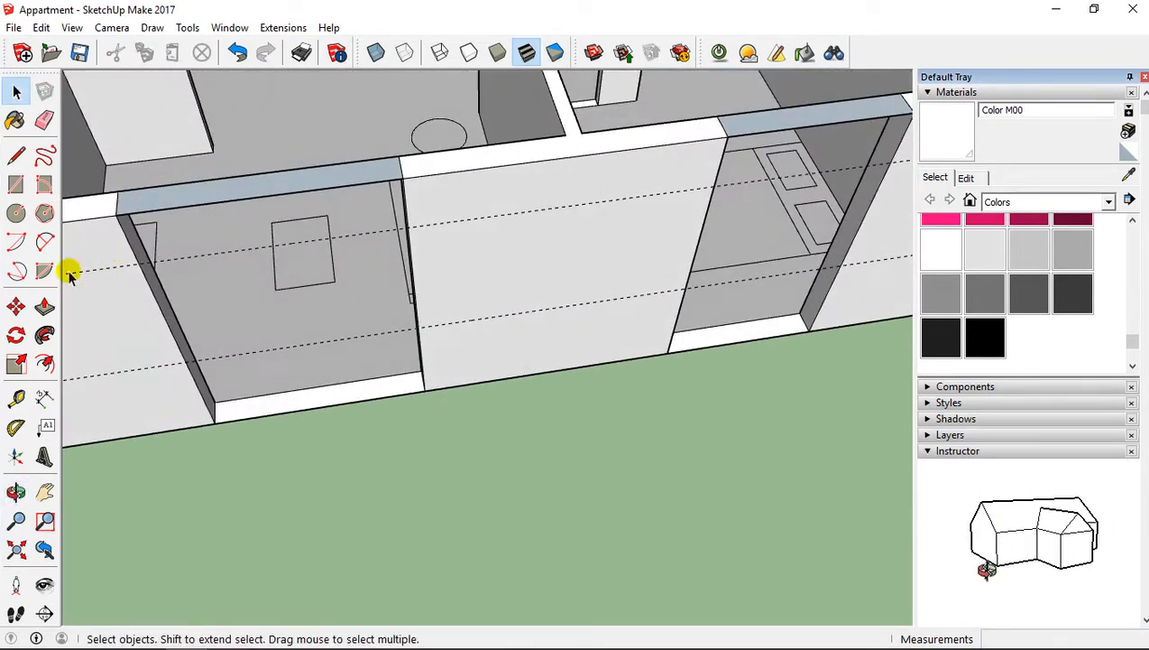
pyautogui.click(45, 305)
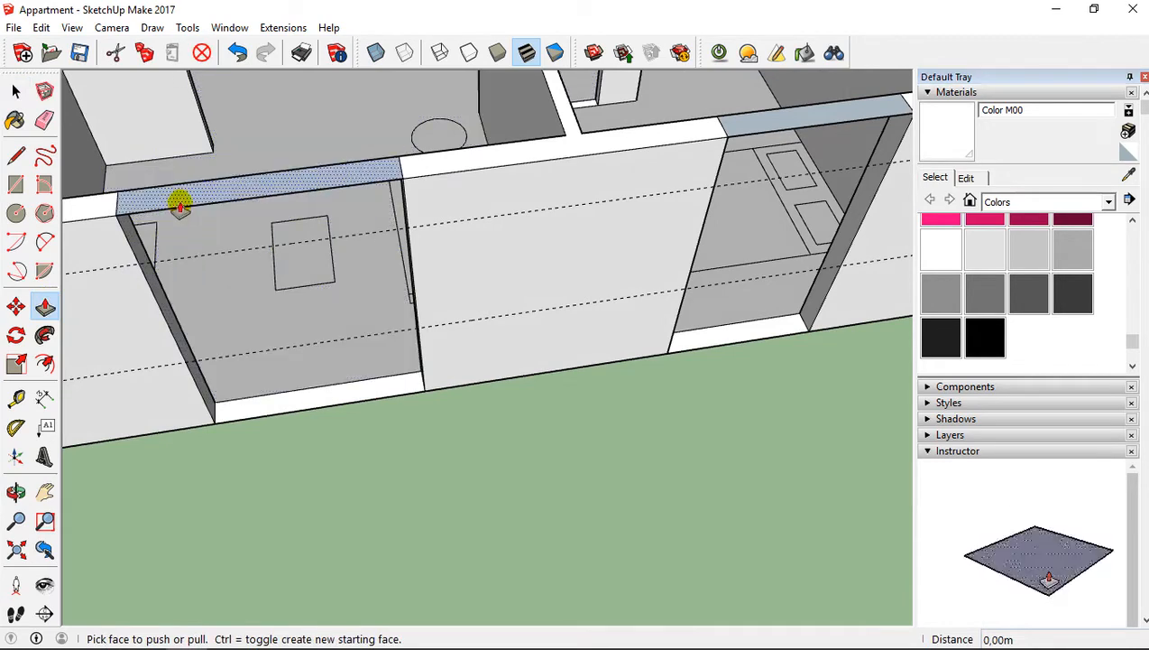
pyautogui.click(181, 206)
pyautogui.click(180, 233)
pyautogui.moveTo(180, 233); pyautogui.dragTo(198, 153, button='middle')
pyautogui.click(198, 154)
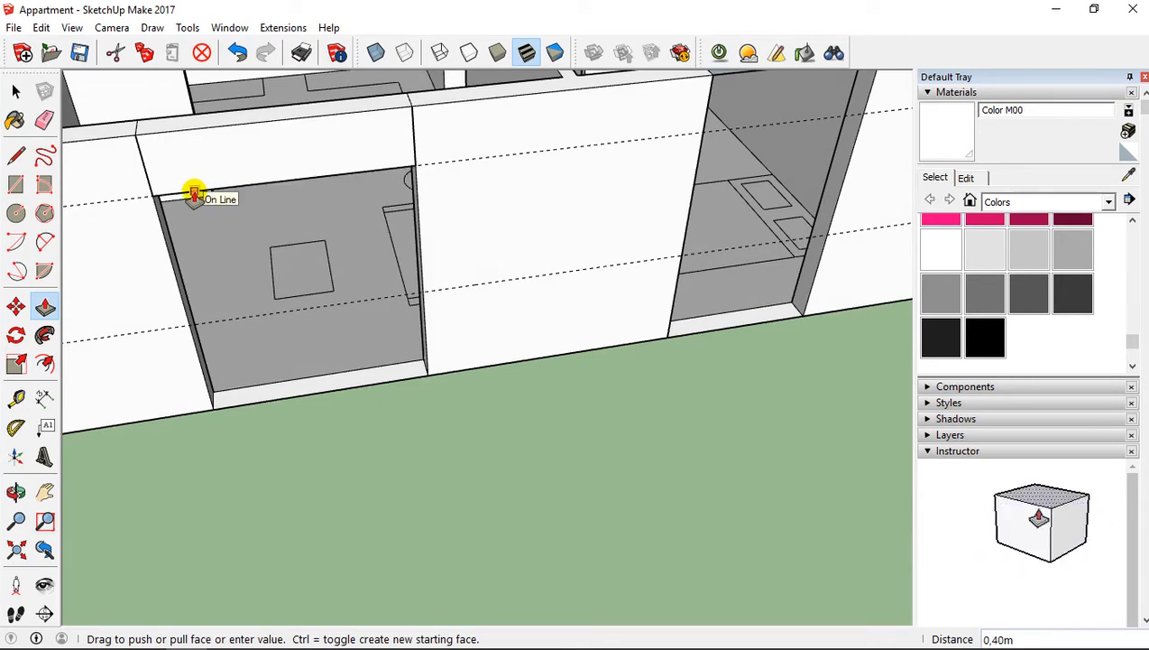
pyautogui.click(194, 193)
pyautogui.moveTo(194, 193); pyautogui.dragTo(237, 159, button='middle')
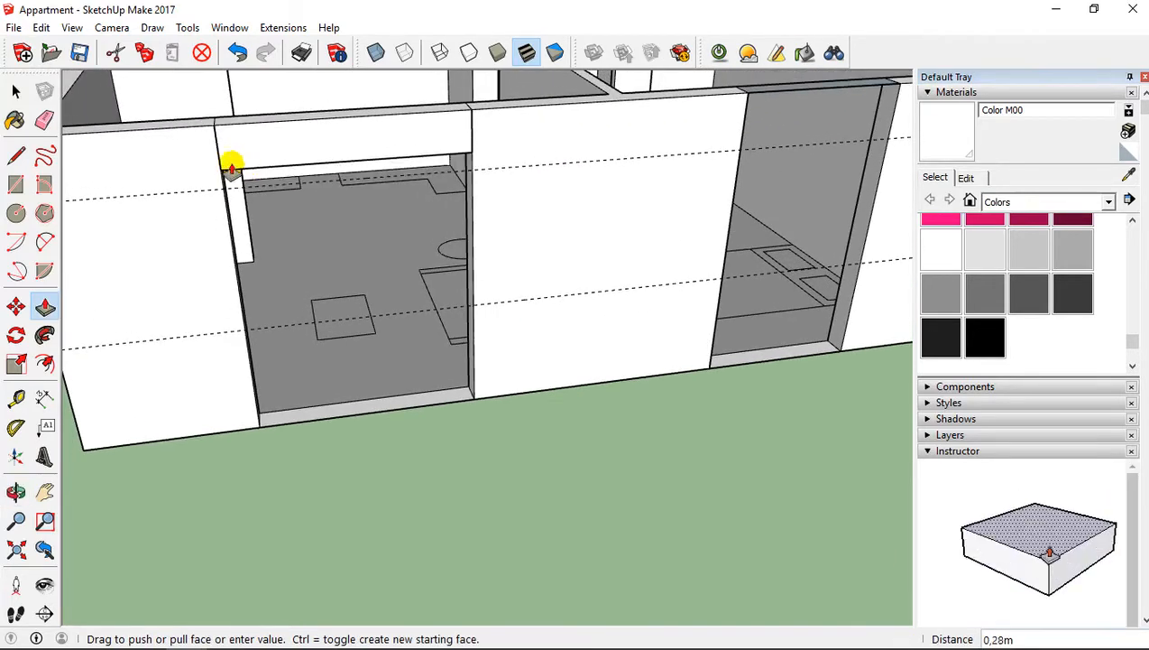
pyautogui.click(16, 91)
# Step: Measure the window wall's height at the living room opening, from its base to the wall top
pyautogui.click(15, 397)
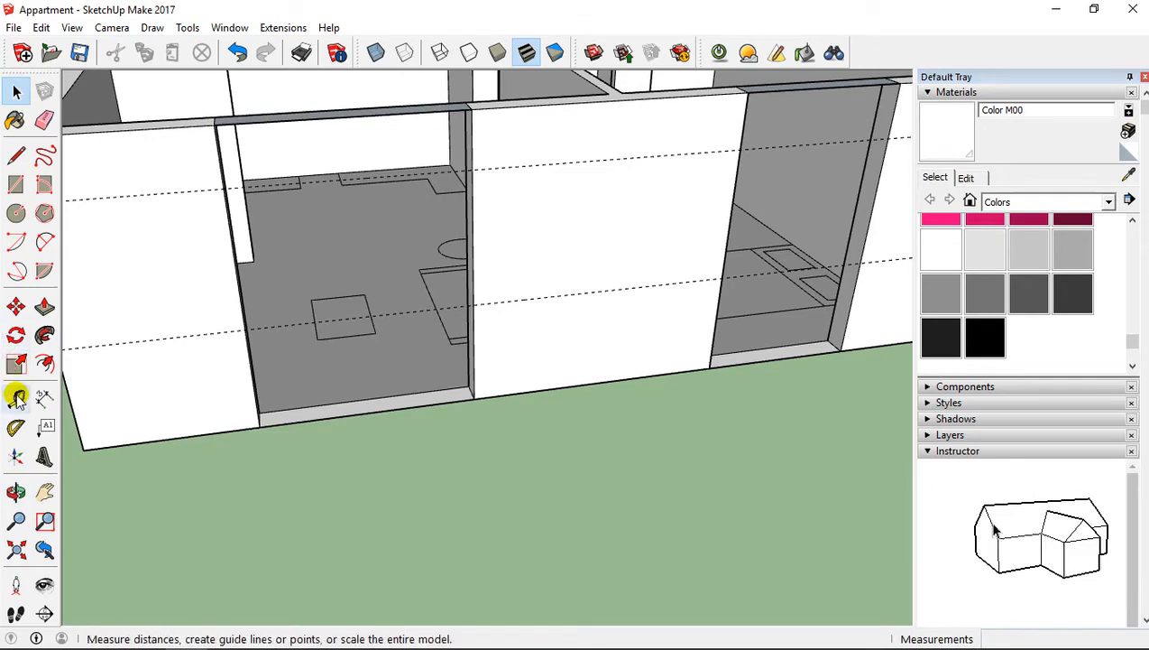
pyautogui.moveTo(300, 403)
pyautogui.mouseDown(button='middle')
pyautogui.moveTo(293, 325)
pyautogui.moveTo(309, 308)
pyautogui.mouseUp(button='middle')
pyautogui.click(310, 308)
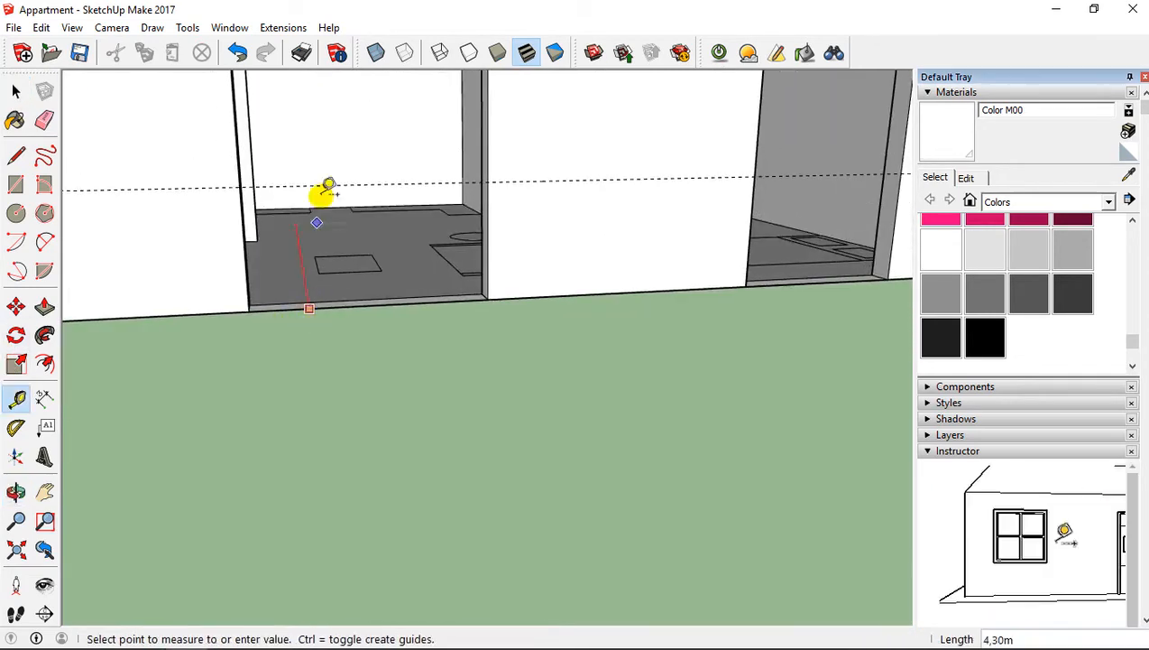
pyautogui.moveTo(330, 185); pyautogui.dragTo(323, 285, button='middle')
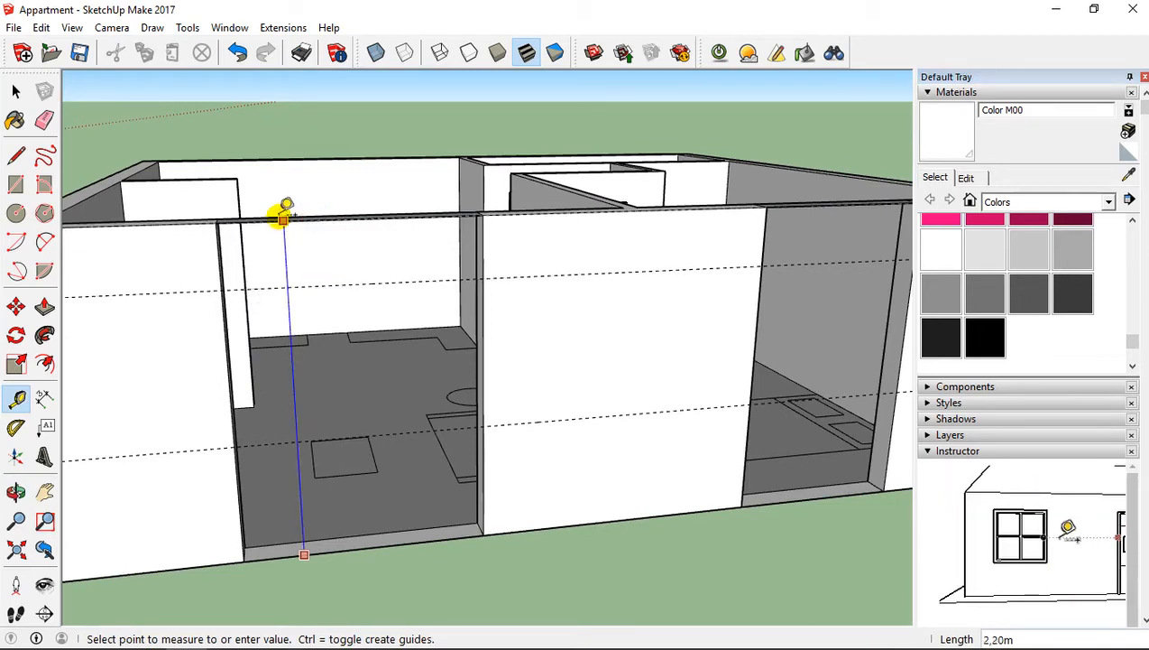
pyautogui.click(16, 92)
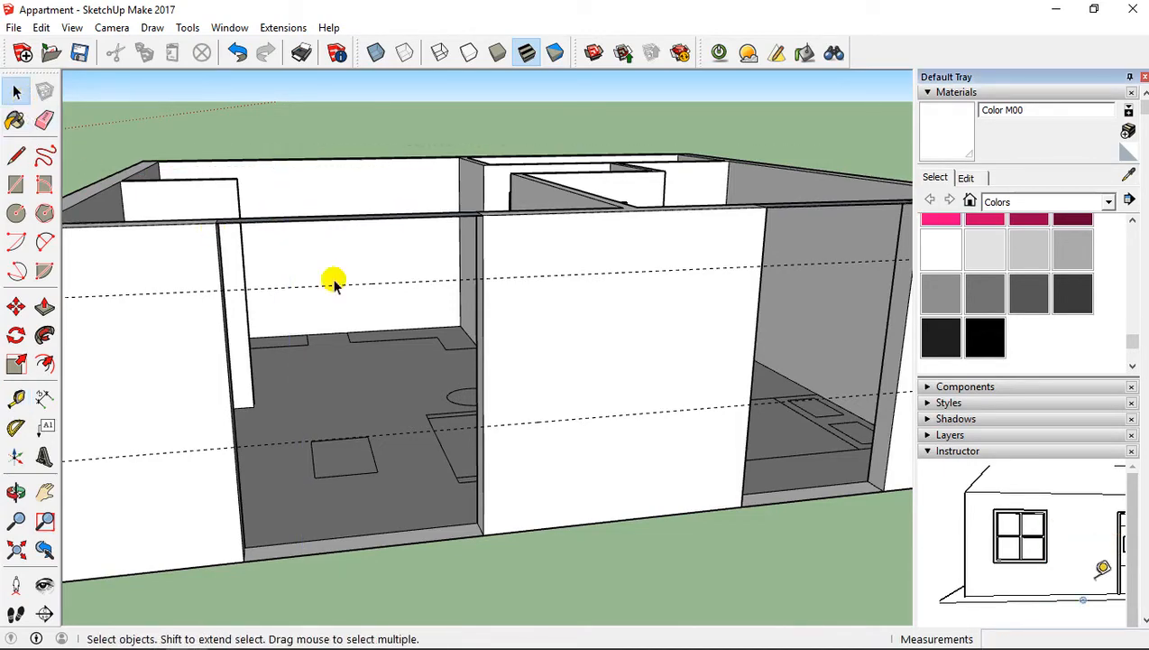
# Step: Extrude the top face over the living room window opening 40 cm downward to form a lintel
pyautogui.moveTo(334, 283); pyautogui.dragTo(301, 308, button='middle')
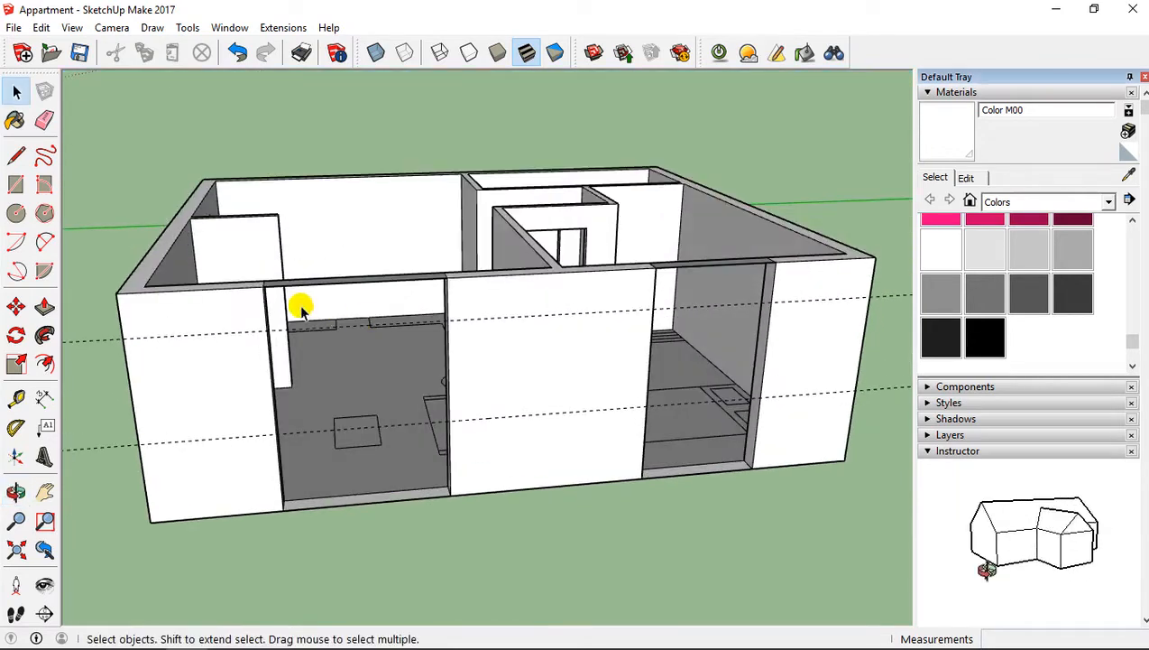
pyautogui.click(43, 307)
pyautogui.moveTo(397, 298); pyautogui.dragTo(436, 281, button='middle')
pyautogui.moveTo(386, 320); pyautogui.dragTo(385, 354)
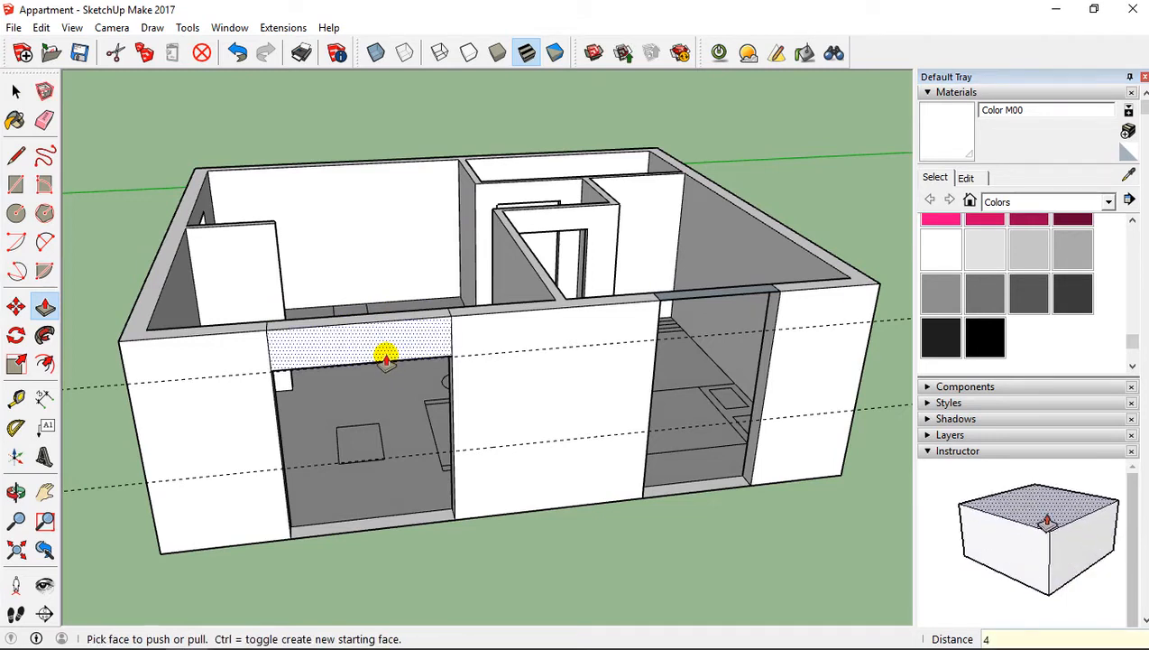
pyautogui.click(385, 357)
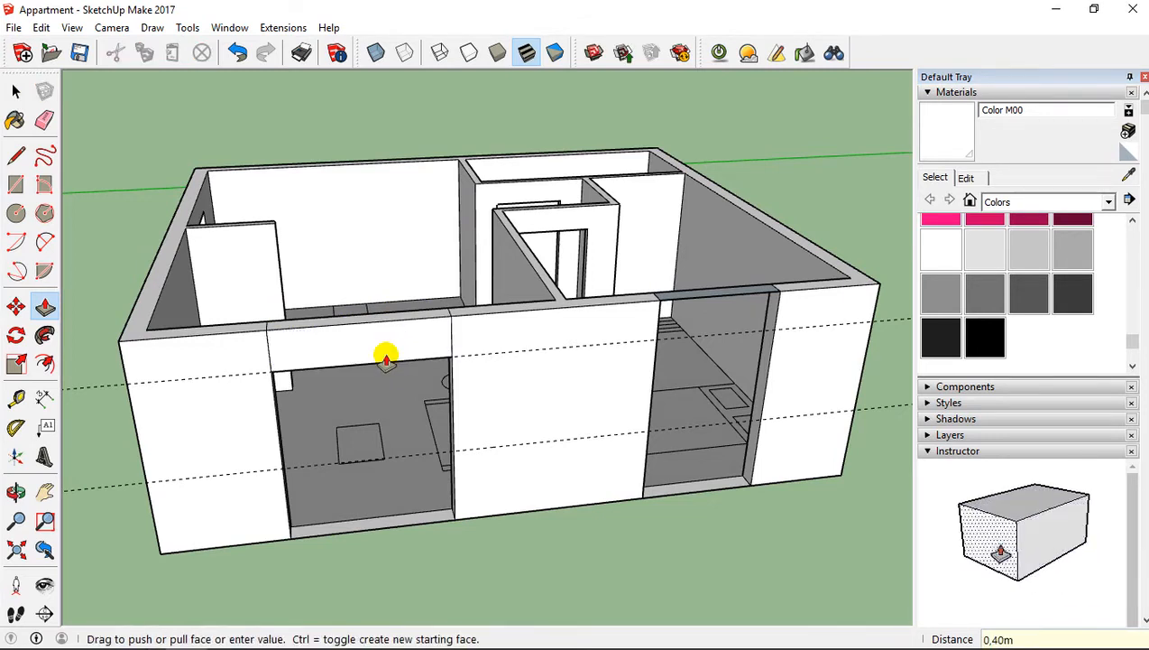
pyautogui.click(386, 361)
# Step: Try to extrude the top face over the bedroom window opening about 0.35 m downward
pyautogui.keyDown('shift'); pyautogui.moveTo(546, 303); pyautogui.dragTo(308, 361, button='middle'); pyautogui.keyUp('shift')
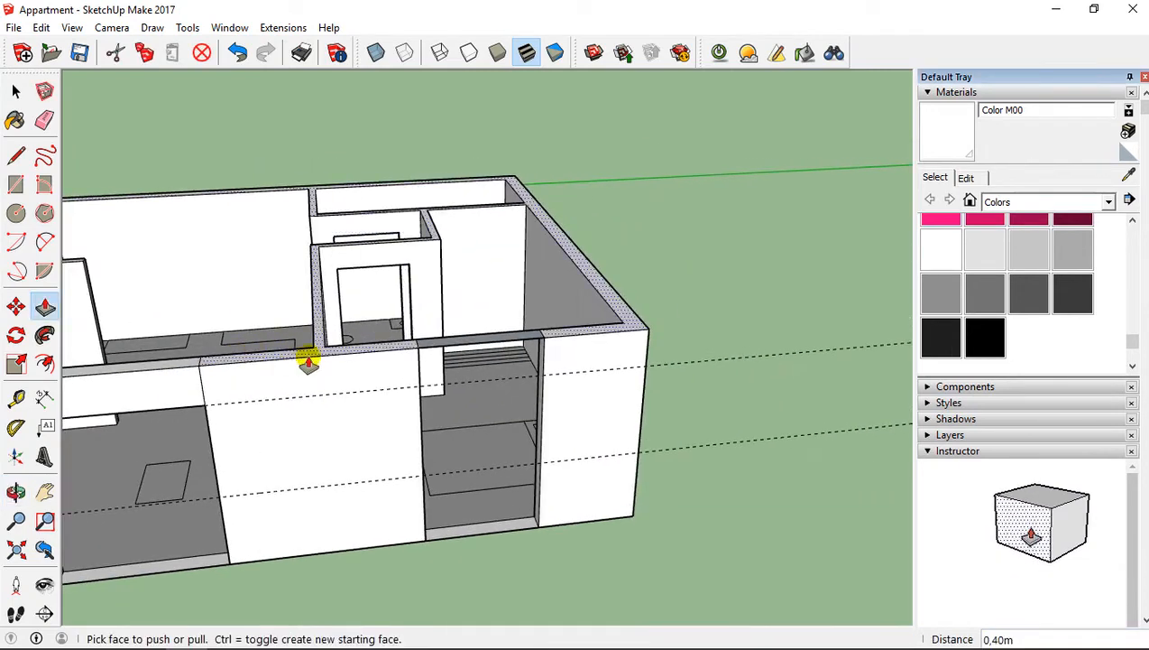
pyautogui.click(465, 346)
pyautogui.click(457, 377)
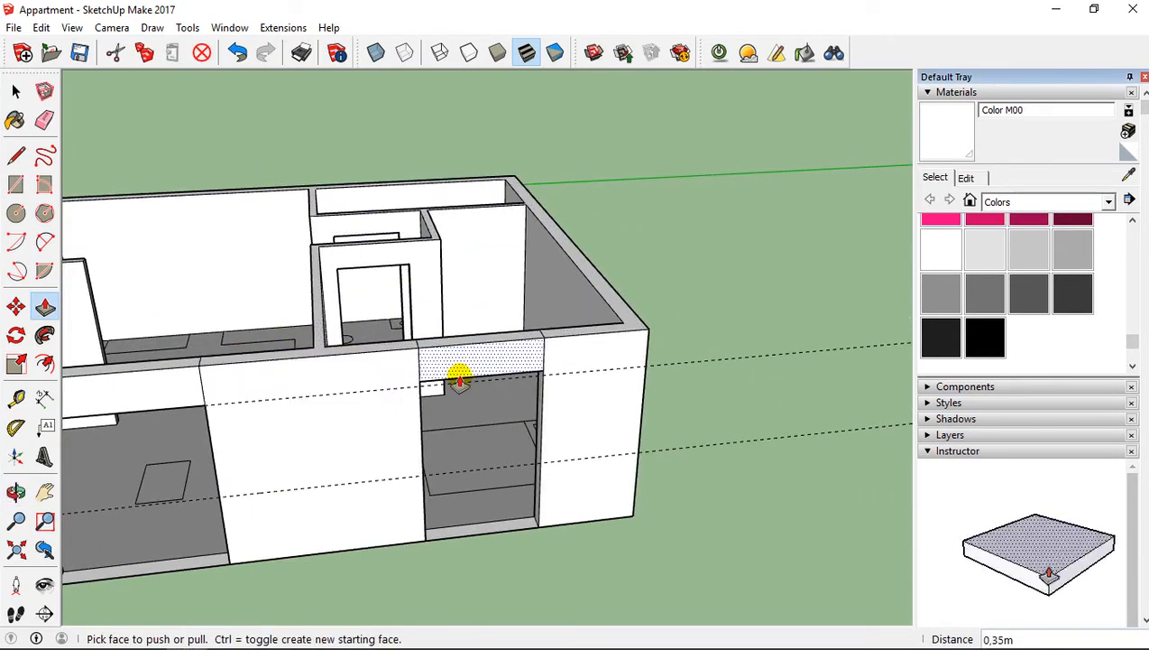
pyautogui.press('c')
pyautogui.press('m')
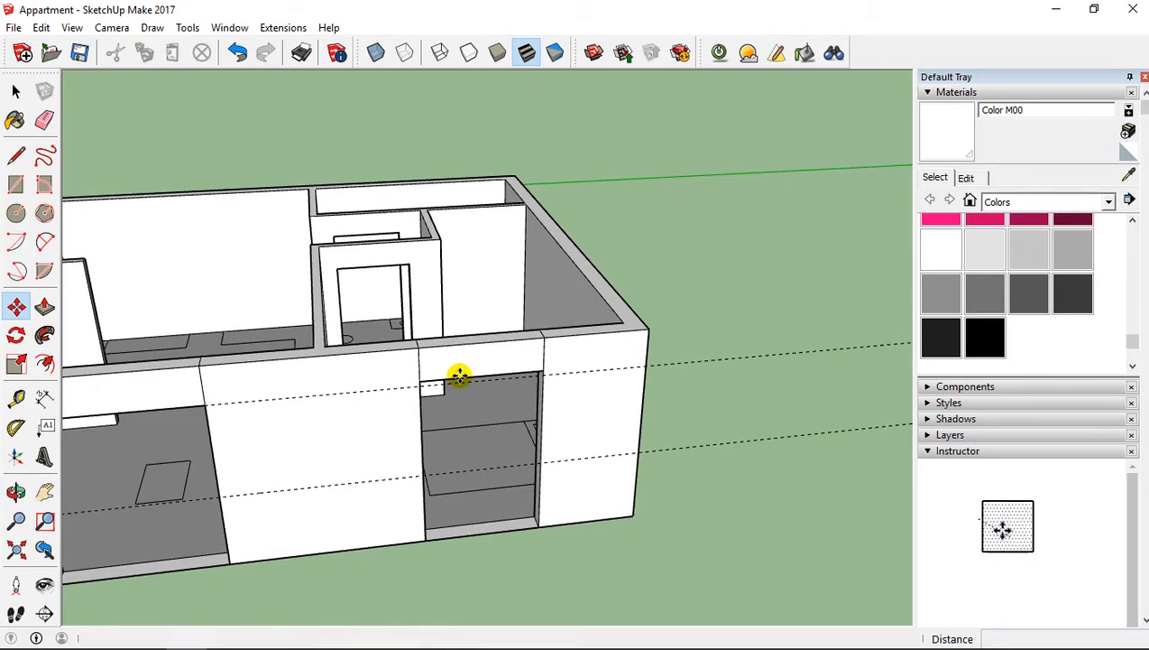
pyautogui.moveTo(435, 344); pyautogui.dragTo(379, 225, button='middle')
pyautogui.click(236, 53)
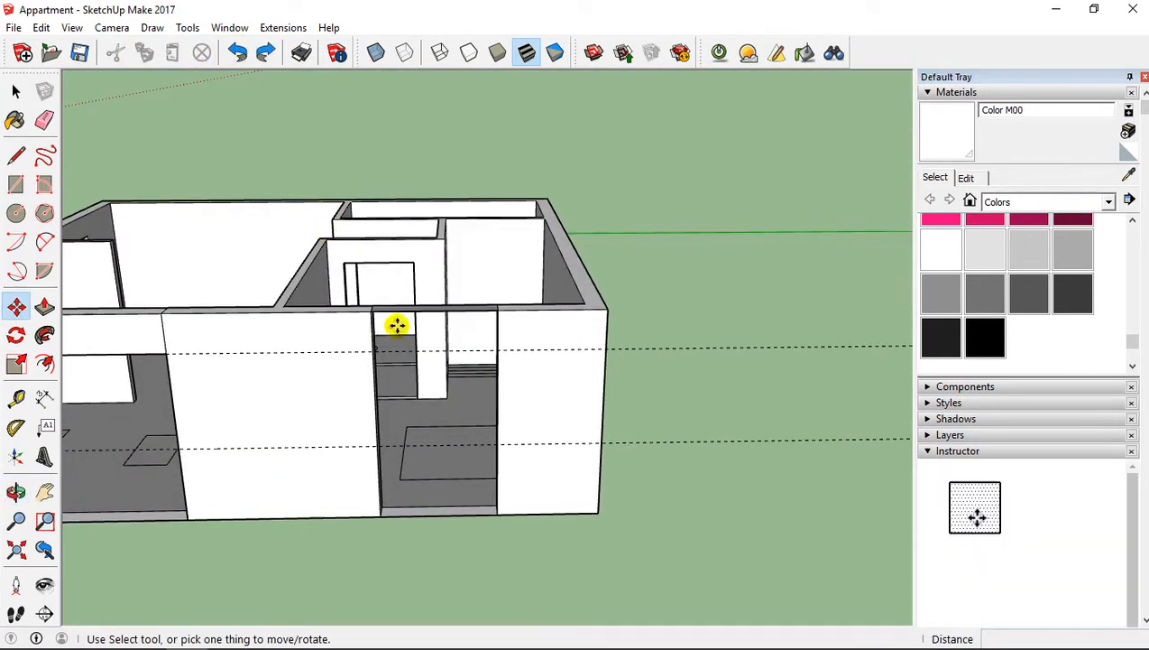
pyautogui.moveTo(398, 323); pyautogui.dragTo(441, 416, button='middle')
pyautogui.scroll(3, 449, 405)
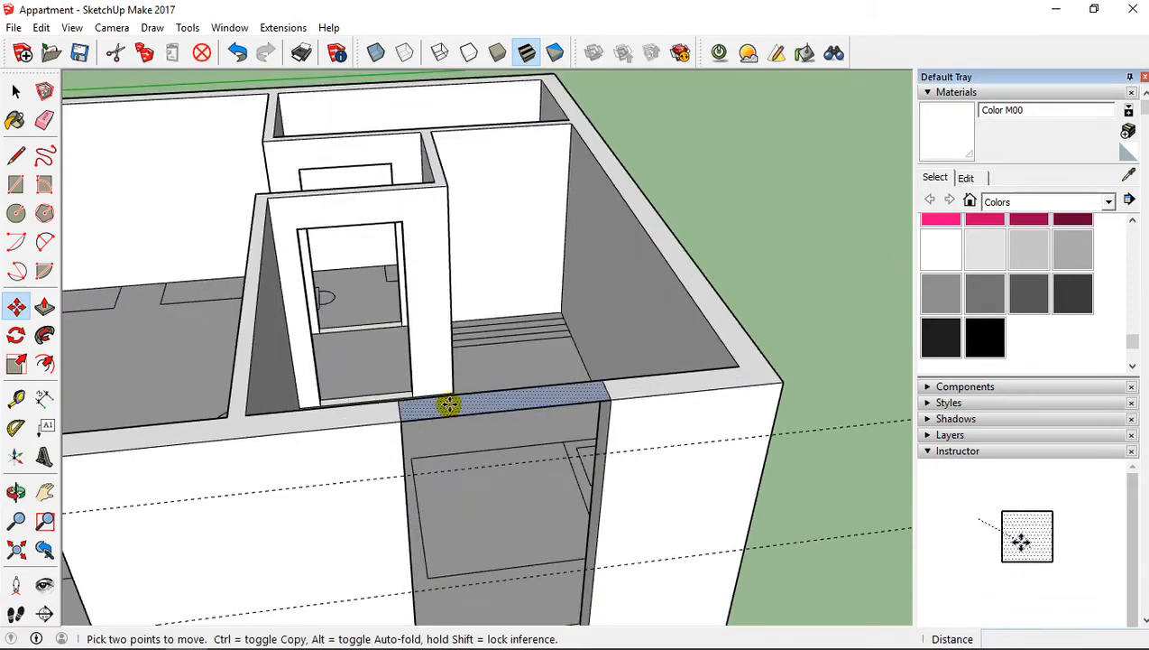
pyautogui.click(447, 403)
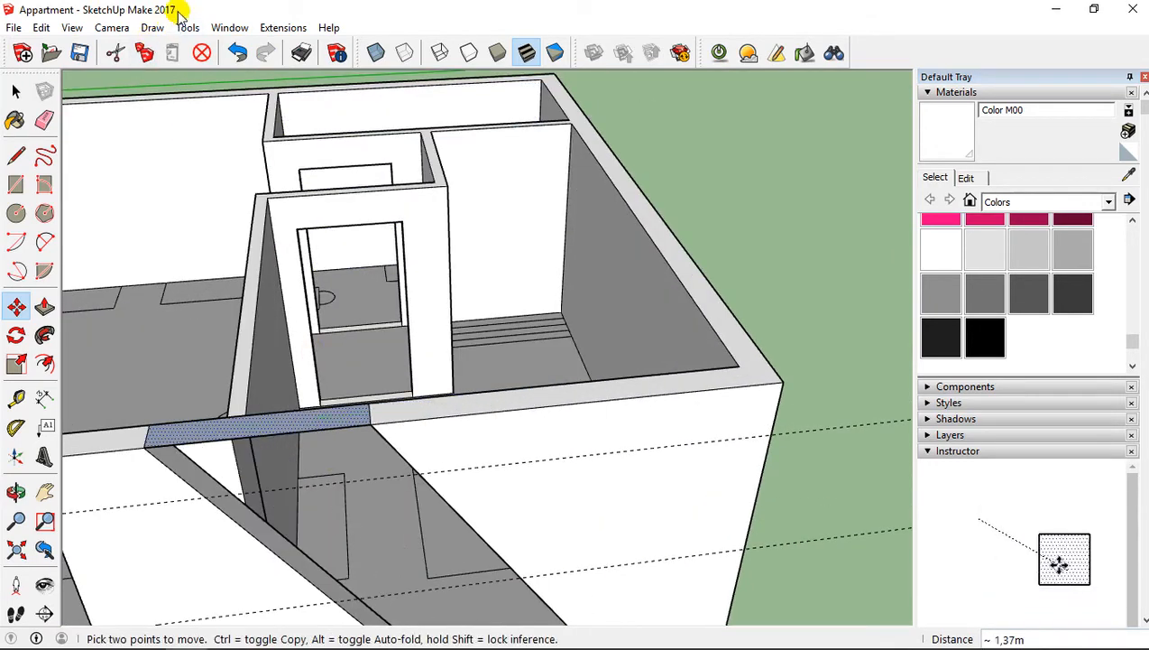
pyautogui.click(762, 257)
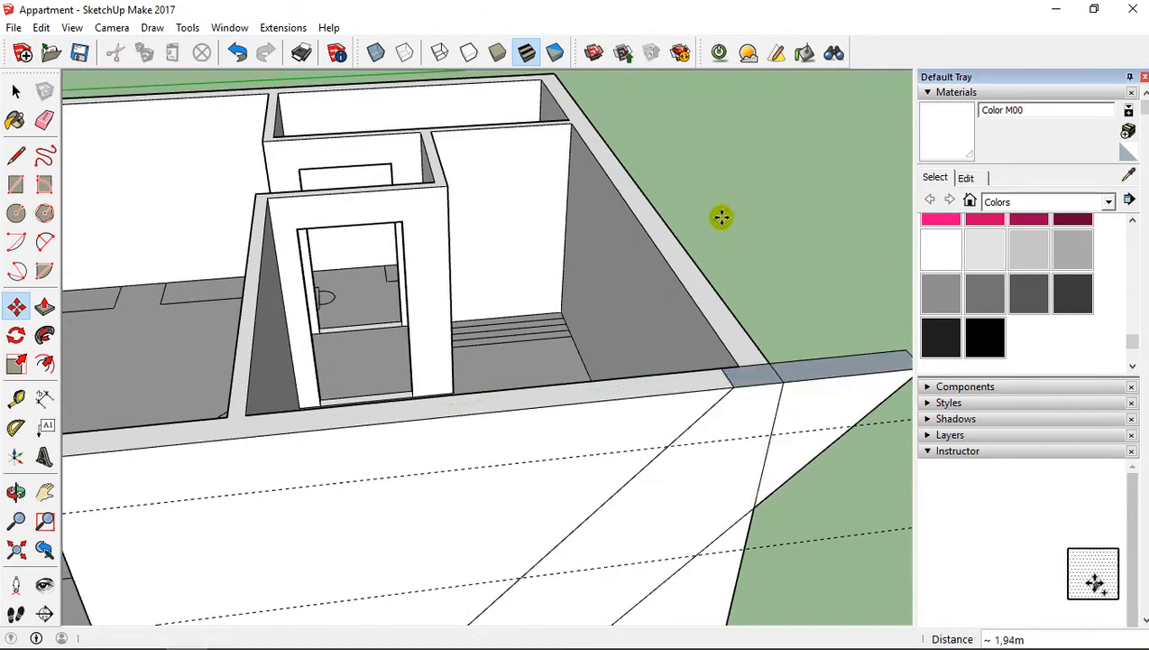
pyautogui.click(237, 58)
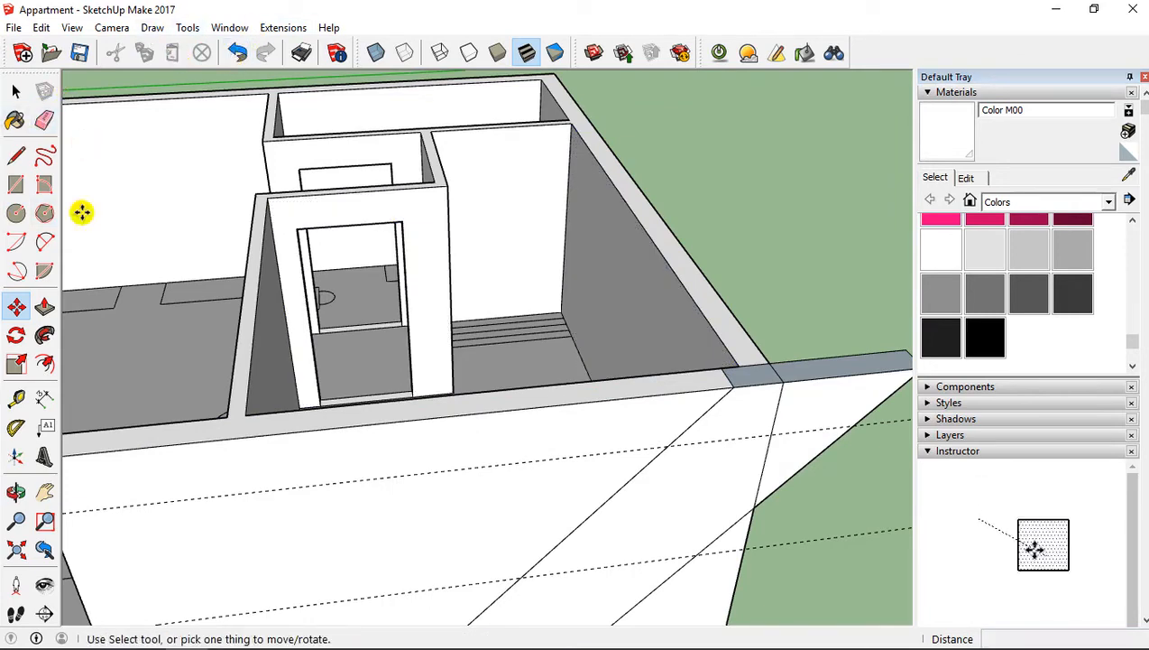
# Step: Extrude the top face over the bedroom window opening 40 cm downward to form a lintel
pyautogui.click(47, 307)
pyautogui.click(498, 397)
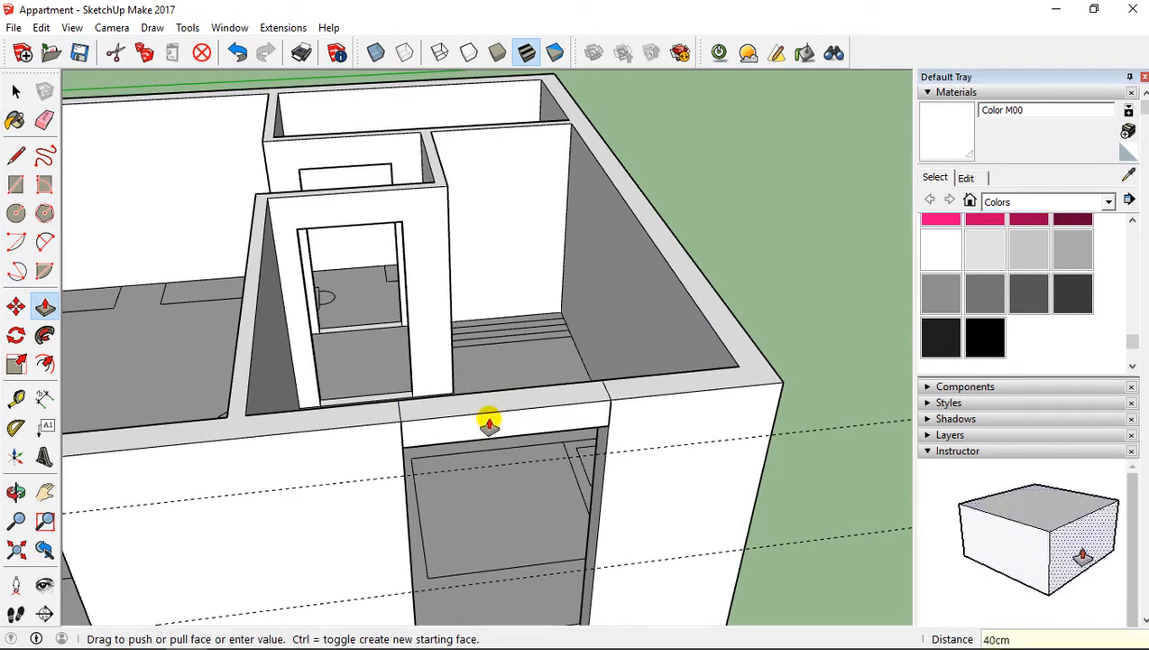
pyautogui.press('Return')
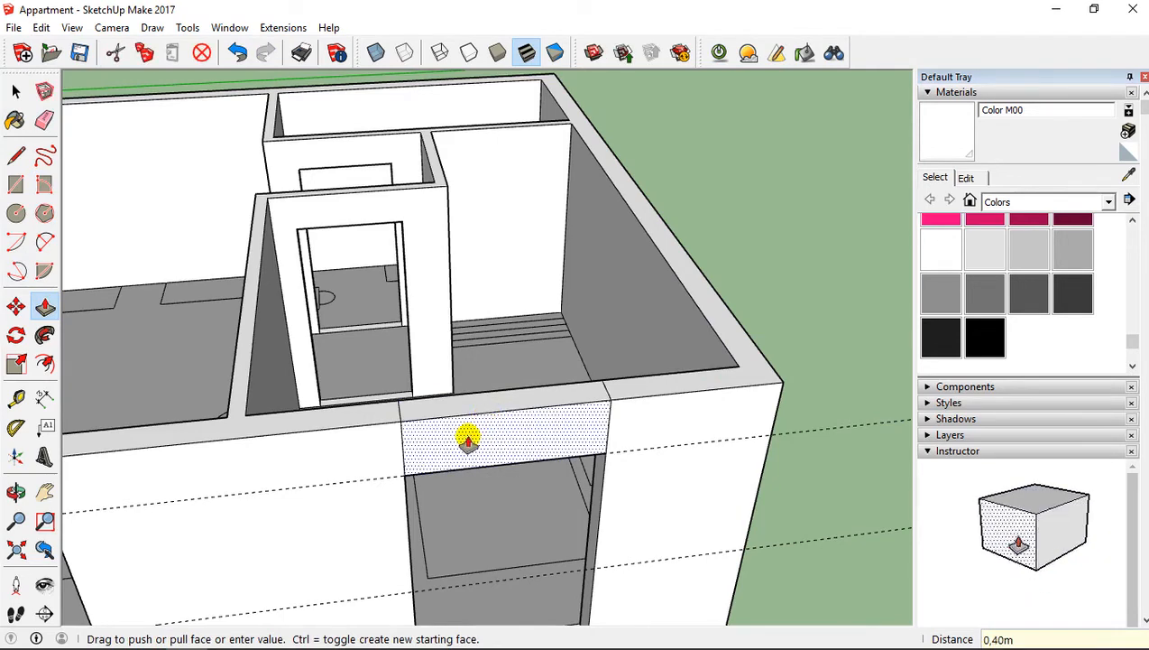
# Step: Raise the base face of the bedroom window opening 0.80 m to the lower guide line
pyautogui.keyDown('shift'); pyautogui.moveTo(467, 439); pyautogui.dragTo(452, 194, button='middle'); pyautogui.keyUp('shift')
pyautogui.click(489, 460)
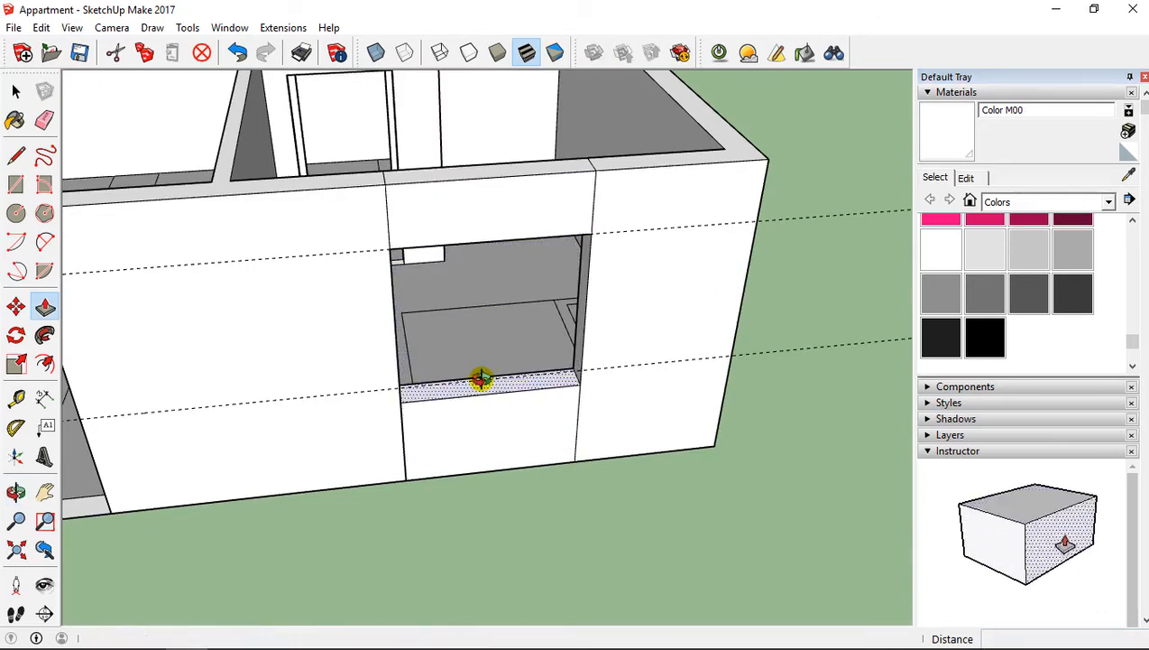
pyautogui.moveTo(478, 377); pyautogui.dragTo(472, 226, button='middle')
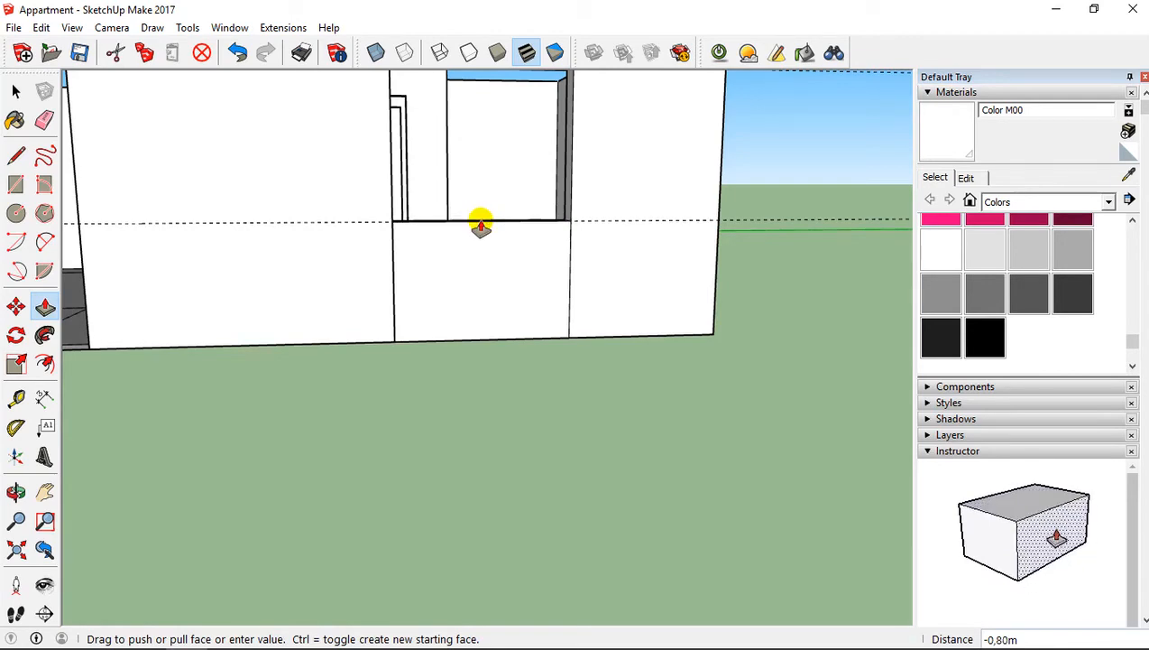
pyautogui.click(481, 225)
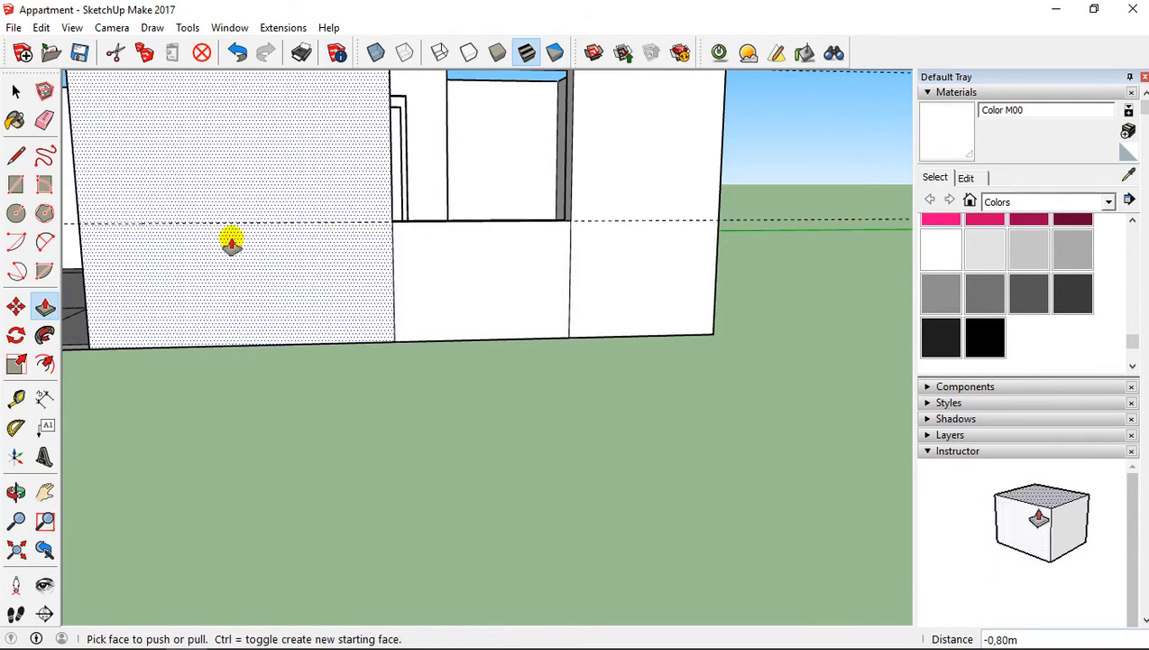
# Step: Raise the base face of the living room window opening 0.80 m to the lower guide line
pyautogui.moveTo(231, 241); pyautogui.dragTo(361, 451, button='middle')
pyautogui.click(359, 460)
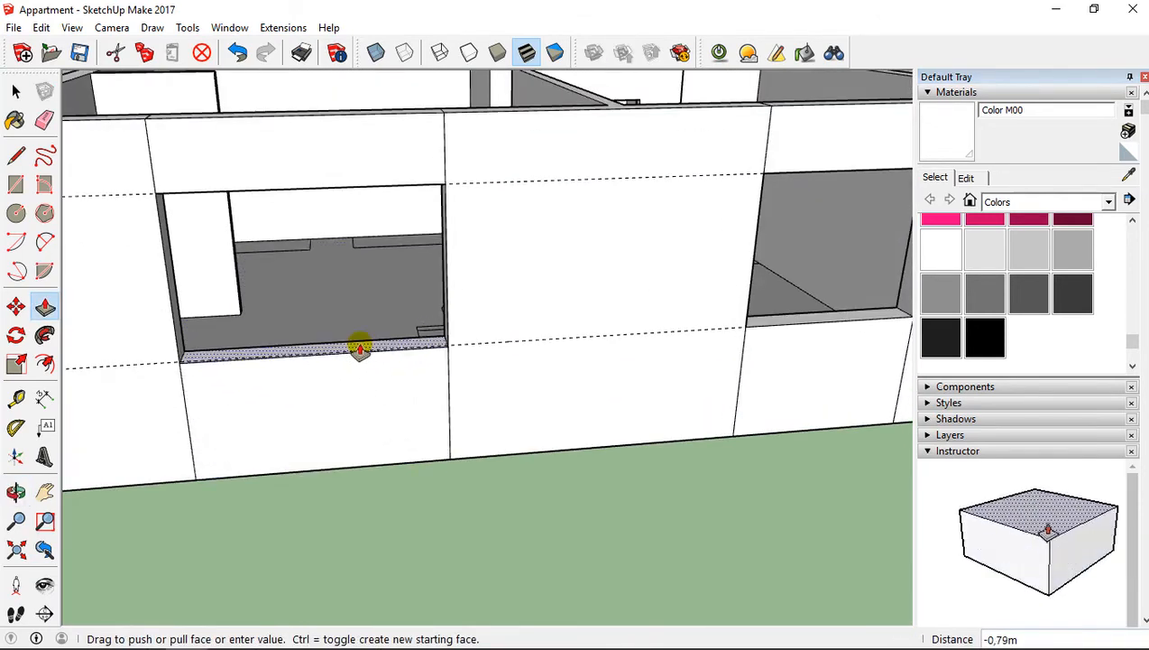
pyautogui.moveTo(359, 341); pyautogui.dragTo(359, 259, button='middle')
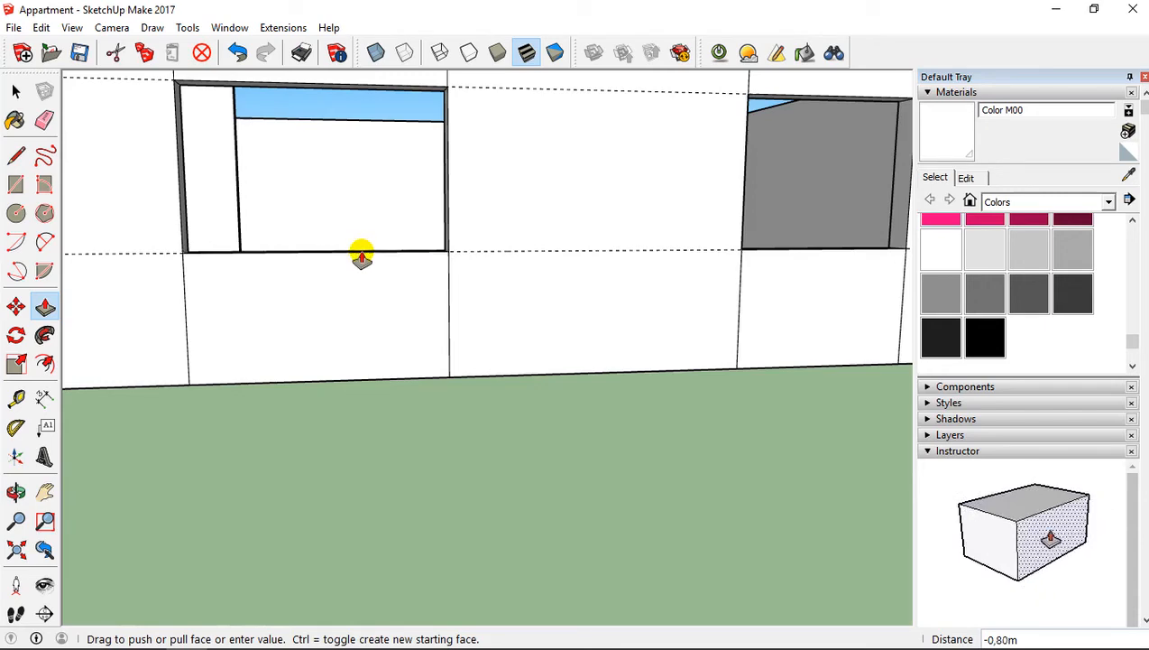
pyautogui.click(361, 258)
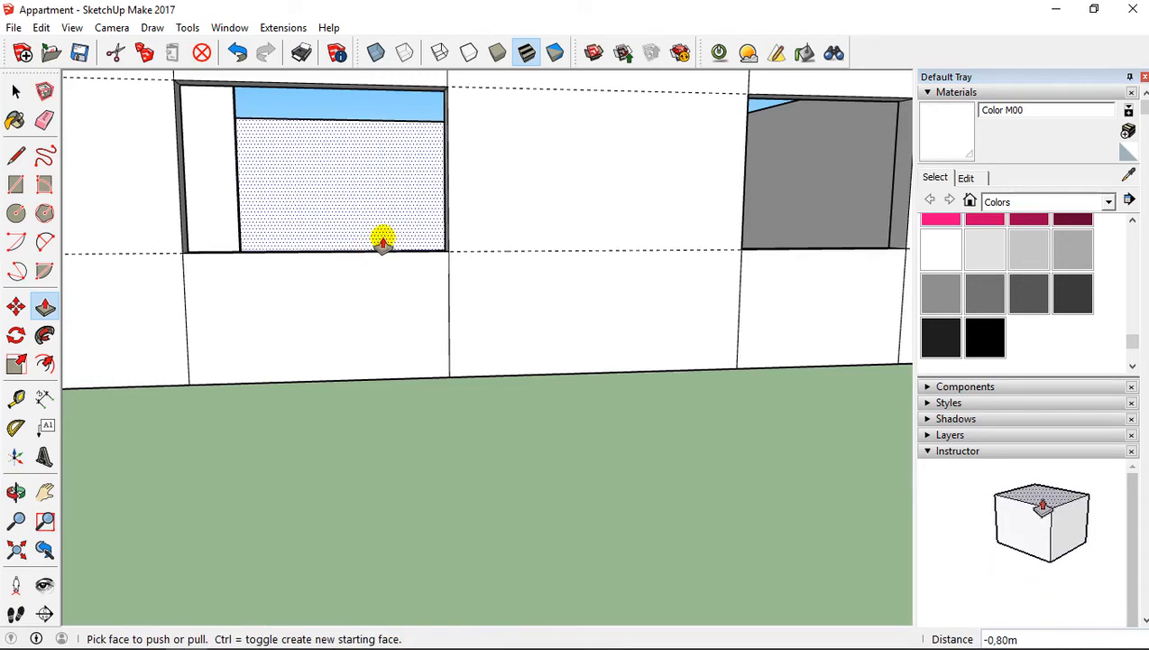
pyautogui.scroll(-5, 380, 238)
pyautogui.moveTo(366, 239); pyautogui.dragTo(557, 388, button='middle')
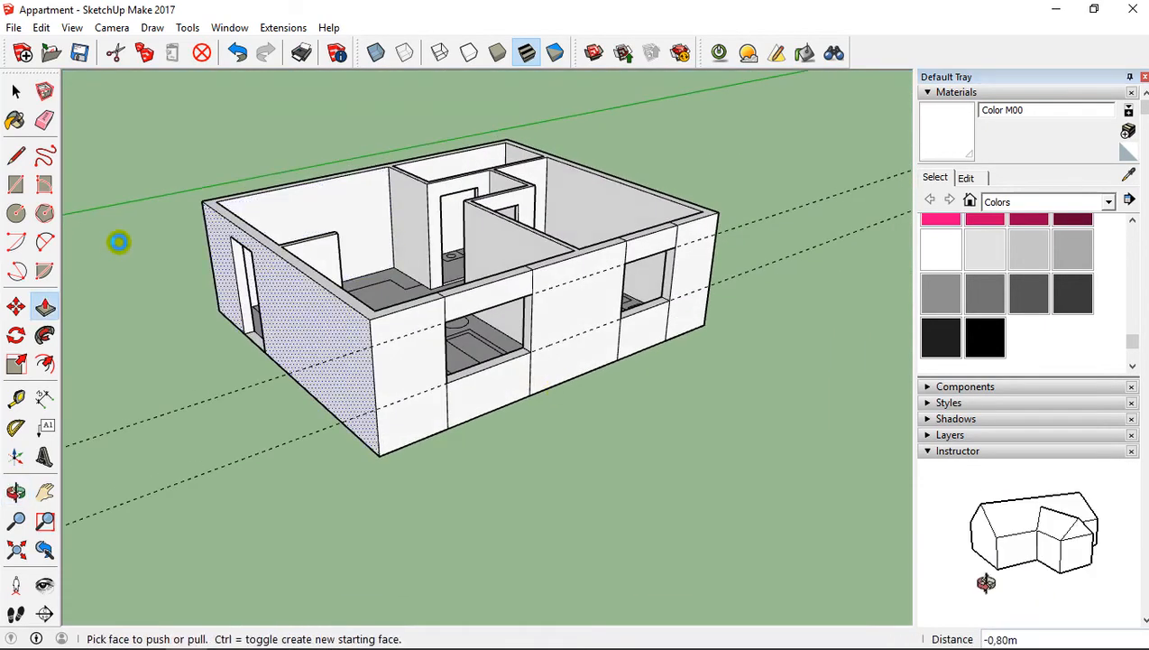
# Step: Erase the leftover vertical seam lines above and below both windows on the exterior side of the window wall
pyautogui.moveTo(116, 241); pyautogui.dragTo(439, 285, button='middle')
pyautogui.moveTo(243, 200)
pyautogui.mouseDown(button='middle')
pyautogui.moveTo(465, 185)
pyautogui.moveTo(549, 336)
pyautogui.moveTo(310, 268)
pyautogui.moveTo(317, 272)
pyautogui.mouseUp(button='middle')
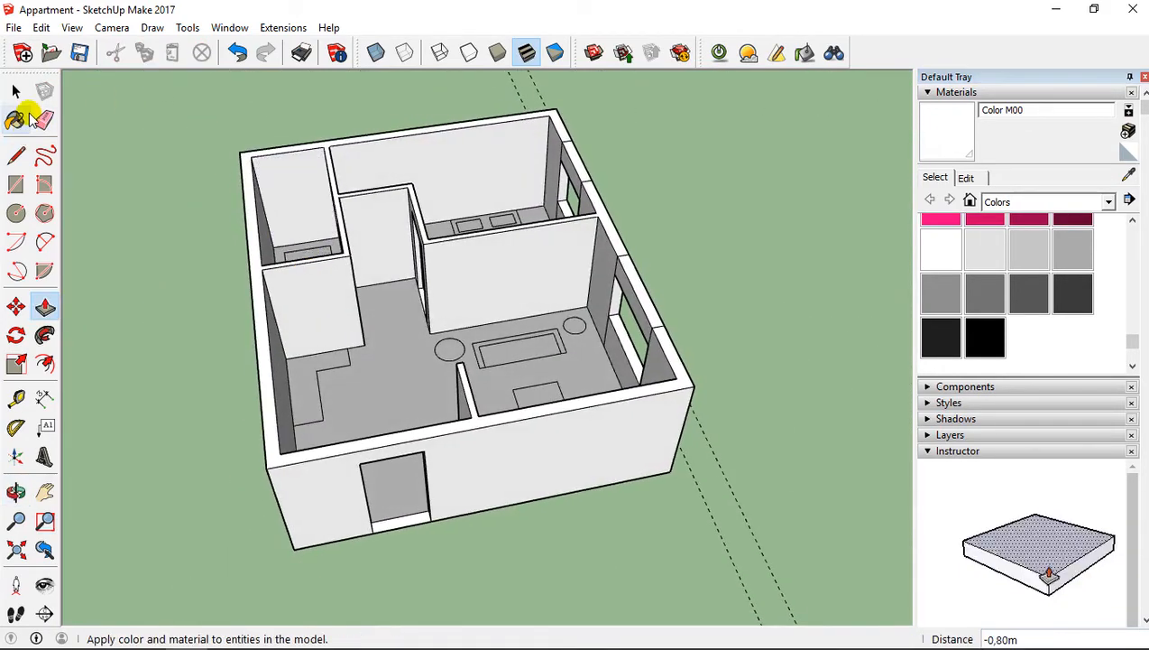
pyautogui.click(43, 120)
pyautogui.moveTo(714, 295)
pyautogui.mouseDown(button='middle')
pyautogui.moveTo(692, 310)
pyautogui.moveTo(177, 220)
pyautogui.moveTo(392, 326)
pyautogui.mouseUp(button='middle')
pyautogui.scroll(3, 380, 326)
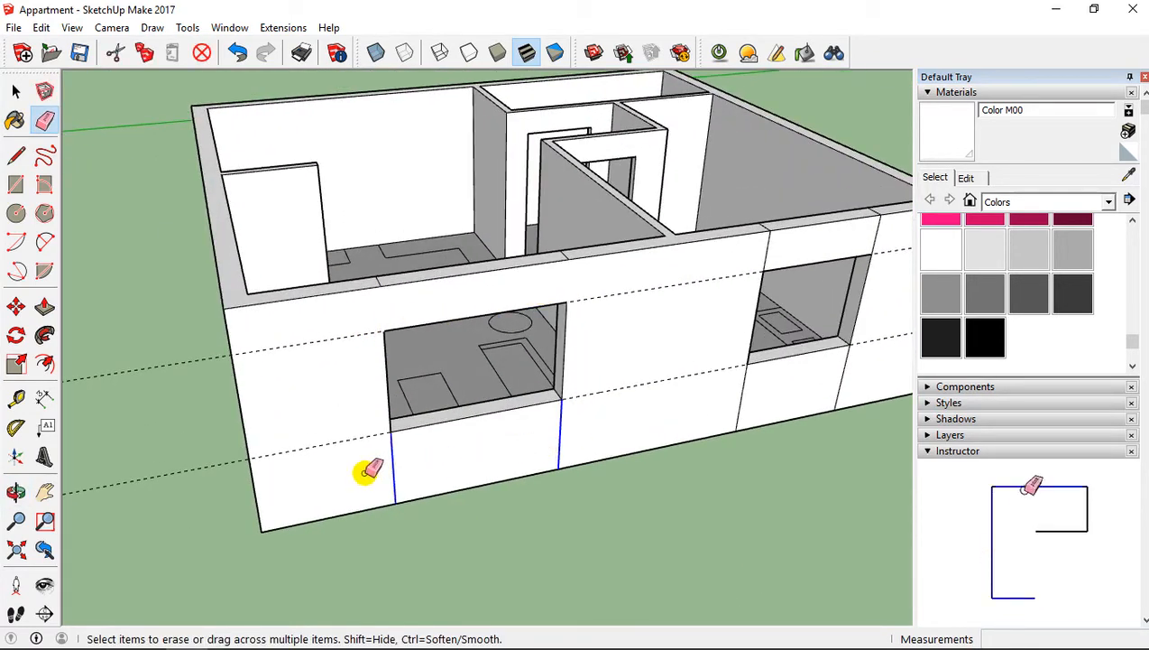
pyautogui.moveTo(712, 279)
pyautogui.mouseDown(button='middle')
pyautogui.moveTo(462, 373)
pyautogui.moveTo(410, 365)
pyautogui.mouseUp(button='middle')
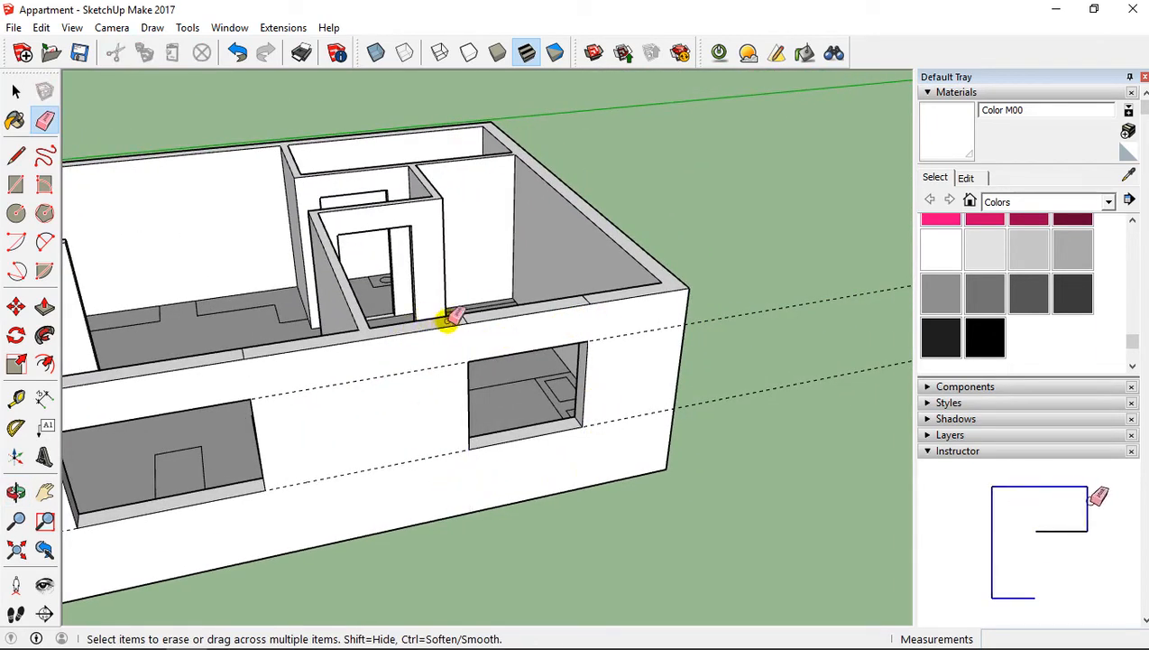
# Step: Erase the short dividing lines across the top face of the window wall, undoing the erasure that removes the top face
pyautogui.moveTo(463, 314); pyautogui.dragTo(492, 309)
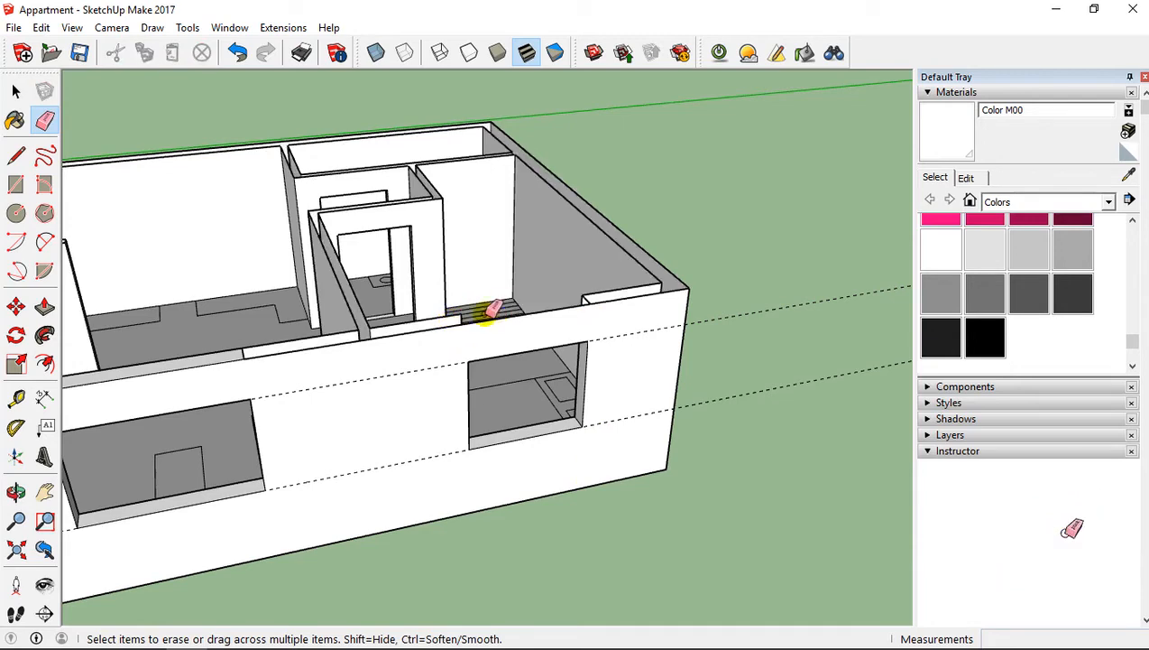
pyautogui.click(238, 51)
pyautogui.moveTo(352, 200)
pyautogui.mouseDown(button='middle')
pyautogui.moveTo(372, 328)
pyautogui.moveTo(635, 392)
pyautogui.mouseUp(button='middle')
pyautogui.scroll(2, 636, 392)
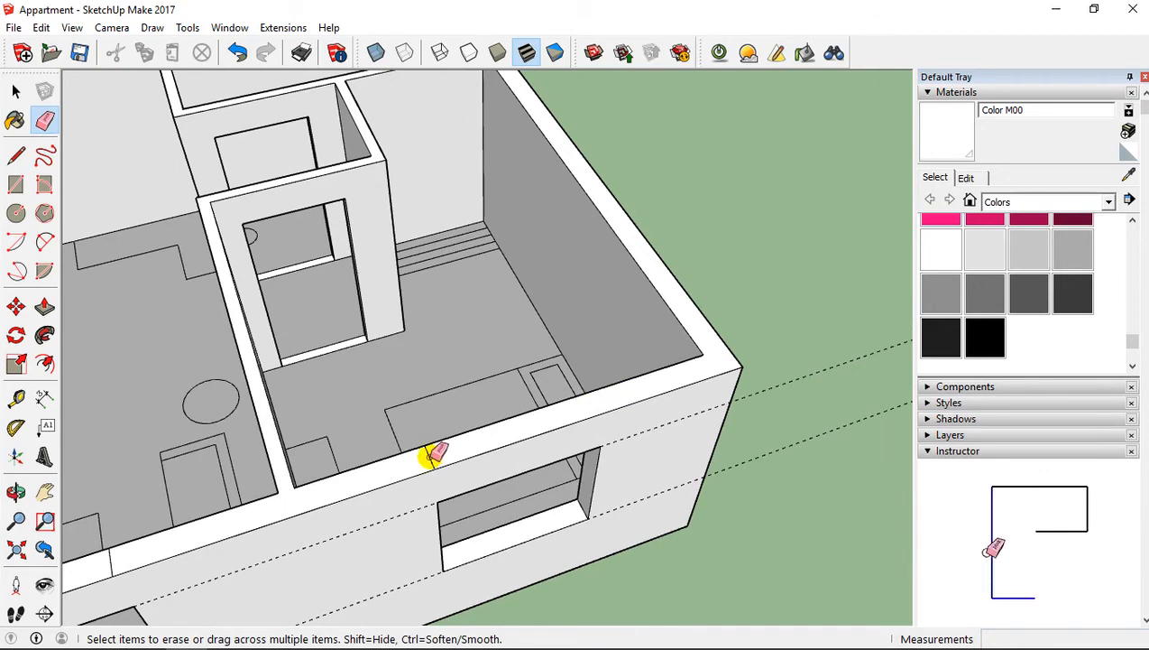
pyautogui.moveTo(256, 422); pyautogui.dragTo(528, 289, button='middle')
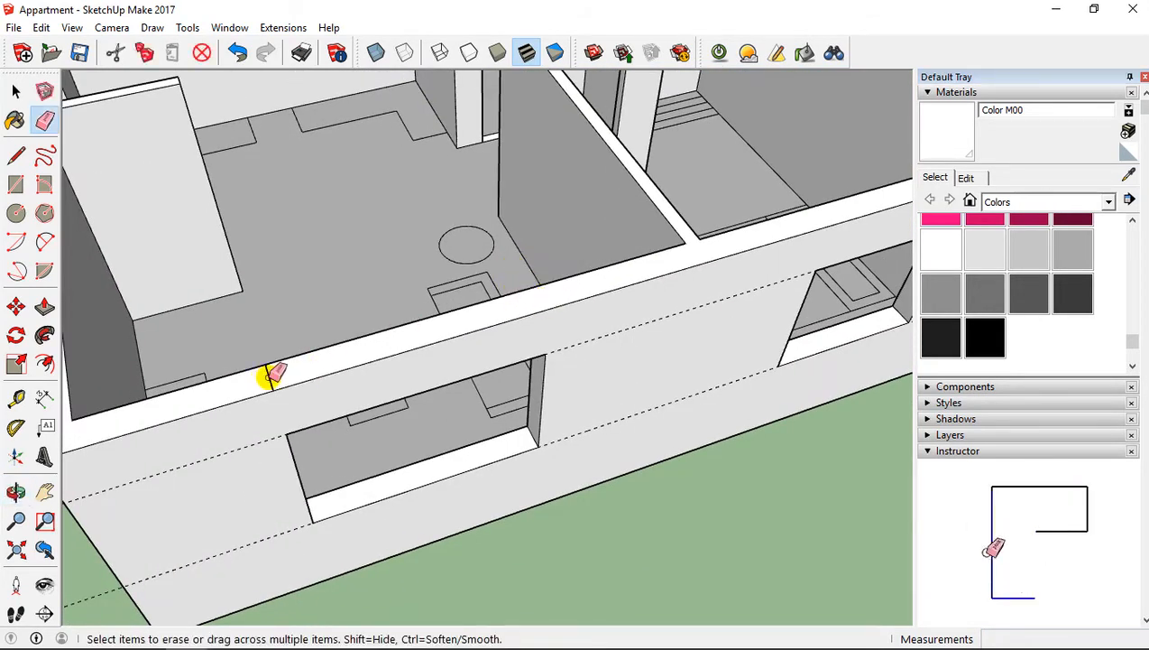
pyautogui.scroll(-3, 276, 374)
pyautogui.moveTo(275, 346)
pyautogui.mouseDown(button='middle')
pyautogui.moveTo(327, 313)
pyautogui.moveTo(362, 406)
pyautogui.mouseUp(button='middle')
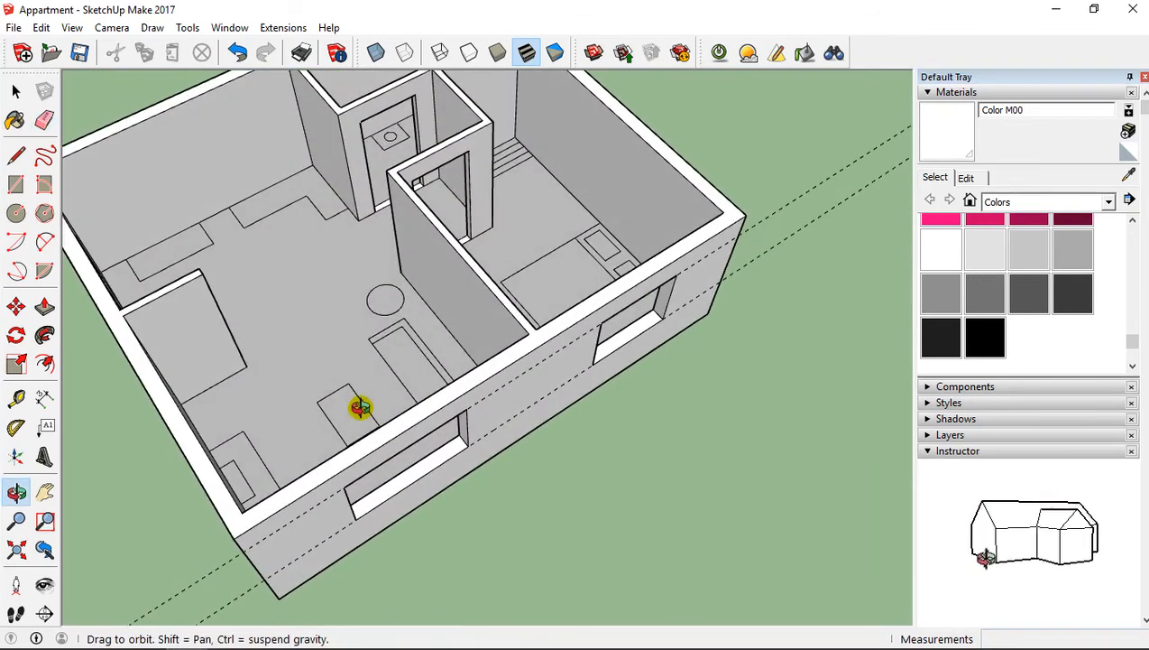
# Step: Erase the leftover vertical seam lines above and below the living room and bedroom windows on the wall's interior side
pyautogui.moveTo(234, 334)
pyautogui.mouseDown(button='middle')
pyautogui.moveTo(612, 298)
pyautogui.moveTo(395, 301)
pyautogui.moveTo(682, 241)
pyautogui.mouseUp(button='middle')
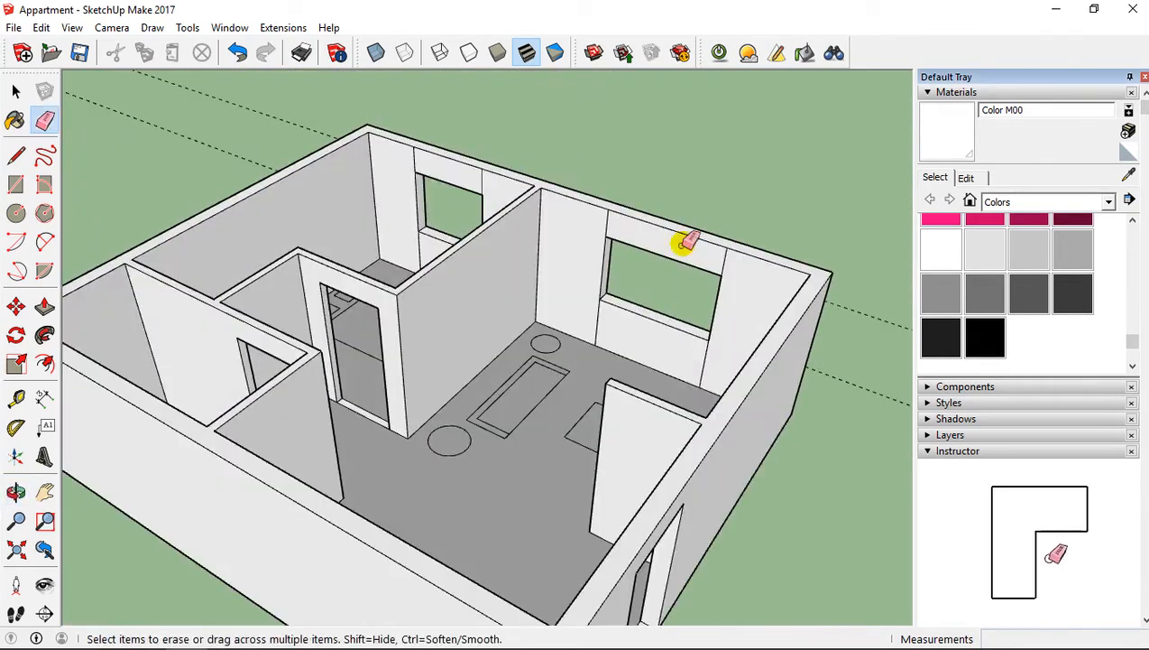
pyautogui.scroll(2, 683, 262)
pyautogui.scroll(2, 738, 255)
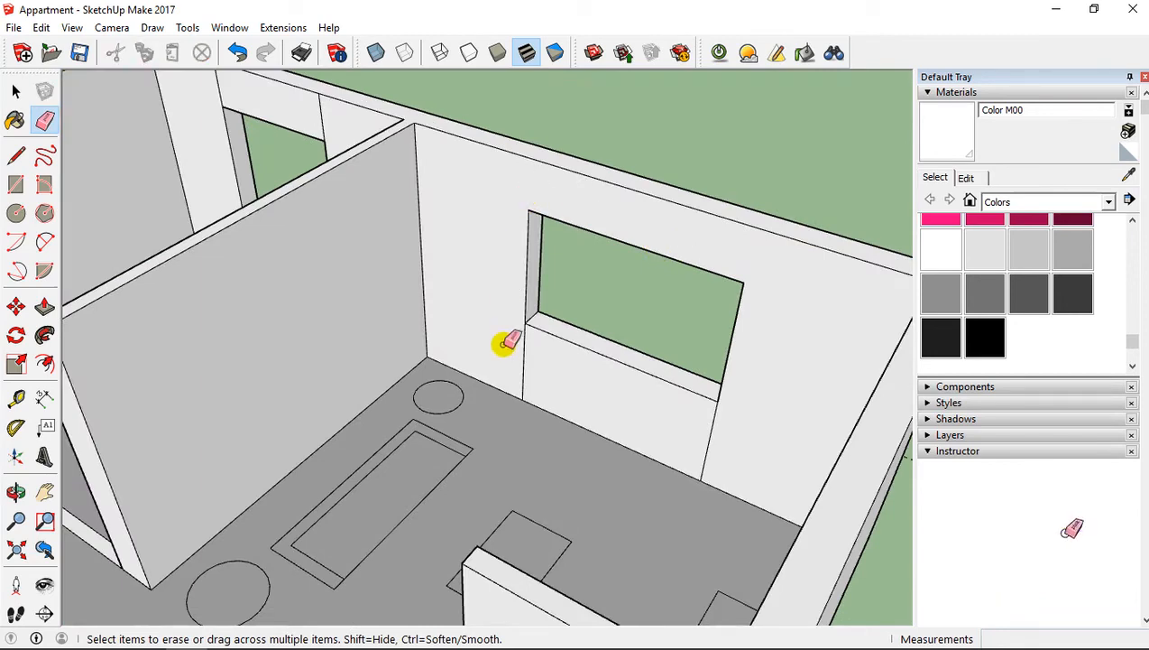
pyautogui.moveTo(501, 344); pyautogui.dragTo(582, 381)
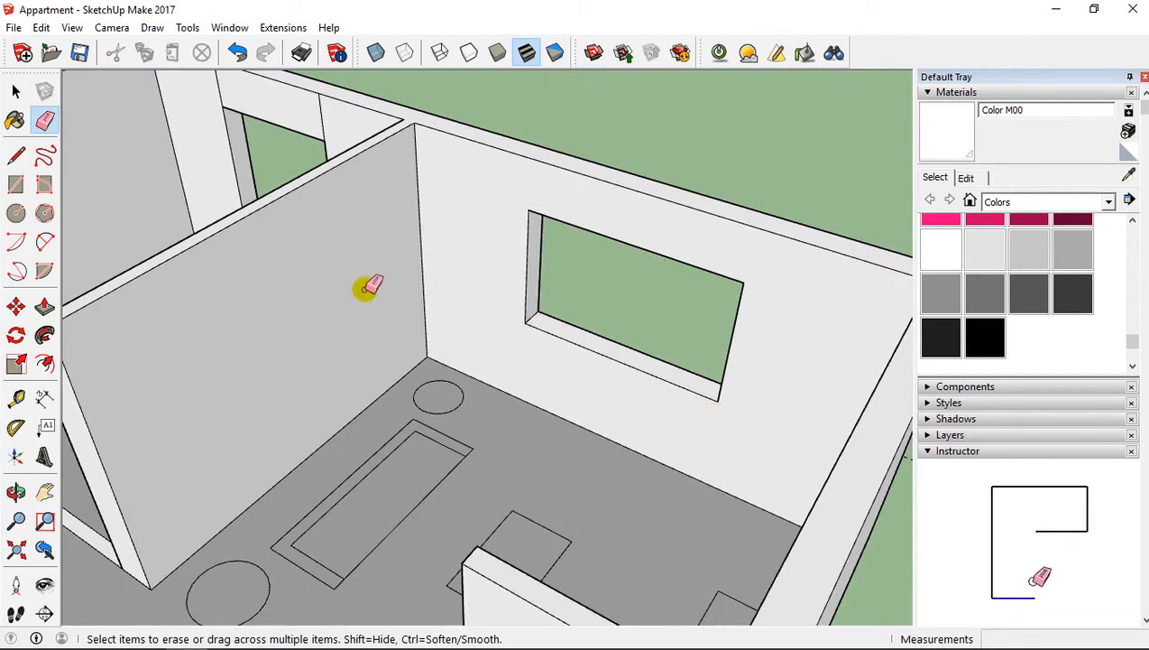
pyautogui.moveTo(370, 287)
pyautogui.mouseDown(button='middle')
pyautogui.moveTo(313, 200)
pyautogui.moveTo(249, 207)
pyautogui.moveTo(551, 203)
pyautogui.moveTo(314, 218)
pyautogui.moveTo(303, 192)
pyautogui.mouseUp(button='middle')
pyautogui.moveTo(282, 133); pyautogui.dragTo(446, 137)
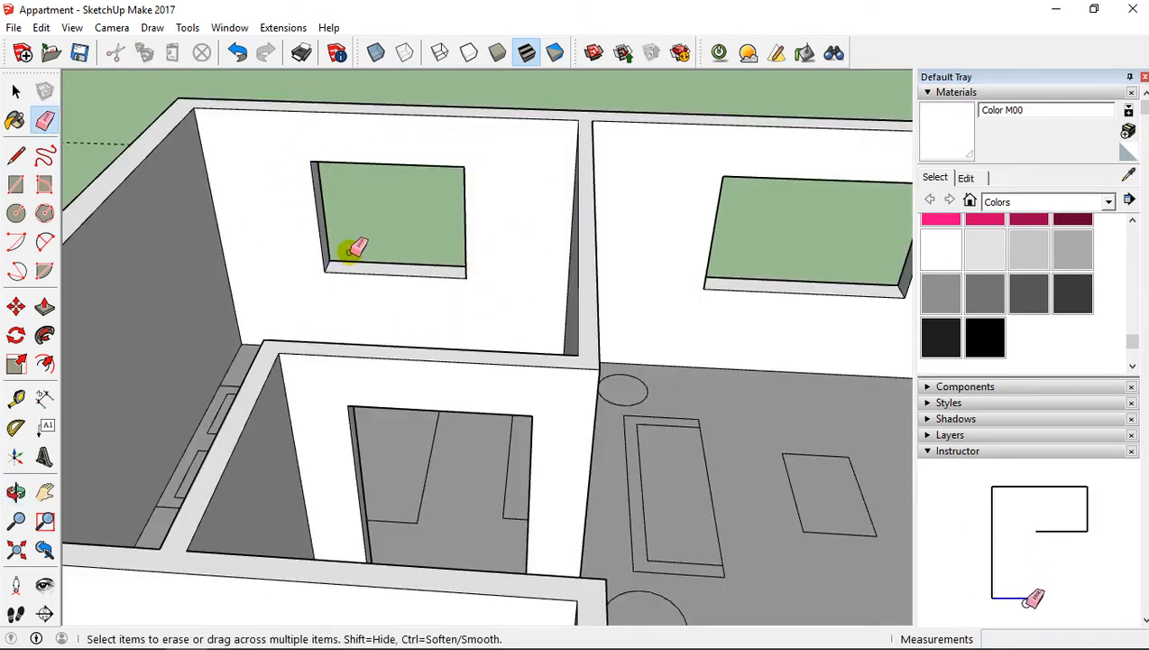
pyautogui.scroll(-8, 356, 248)
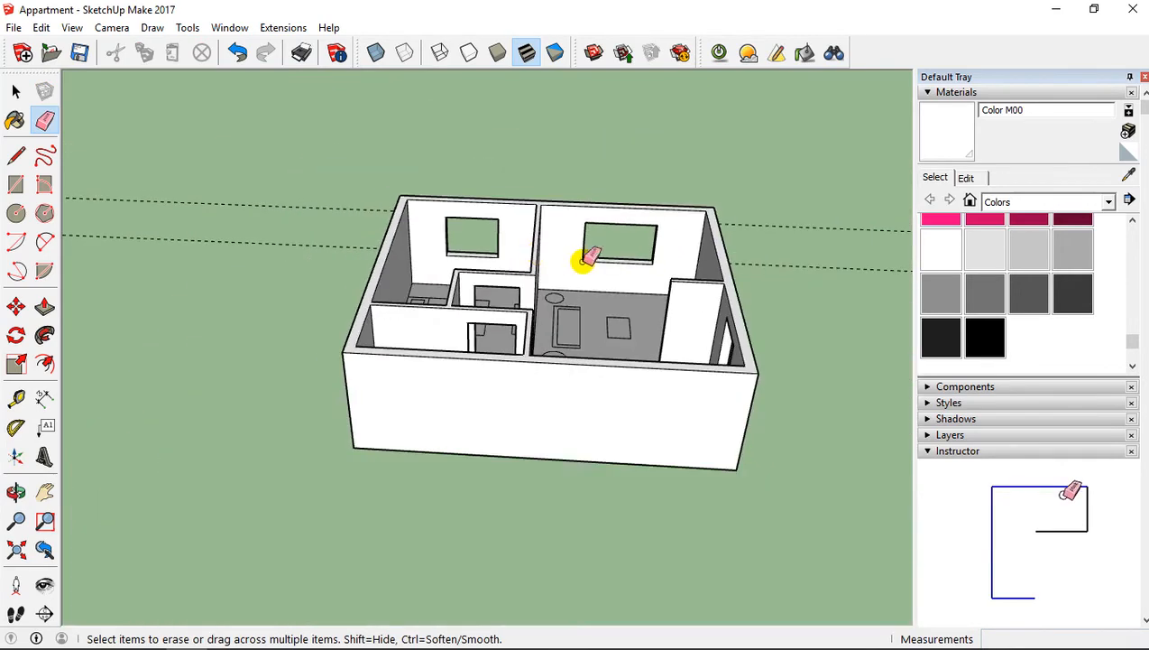
# Step: Delete all guide lines from the model
pyautogui.moveTo(584, 257)
pyautogui.mouseDown(button='middle')
pyautogui.moveTo(212, 279)
pyautogui.moveTo(461, 308)
pyautogui.mouseUp(button='middle')
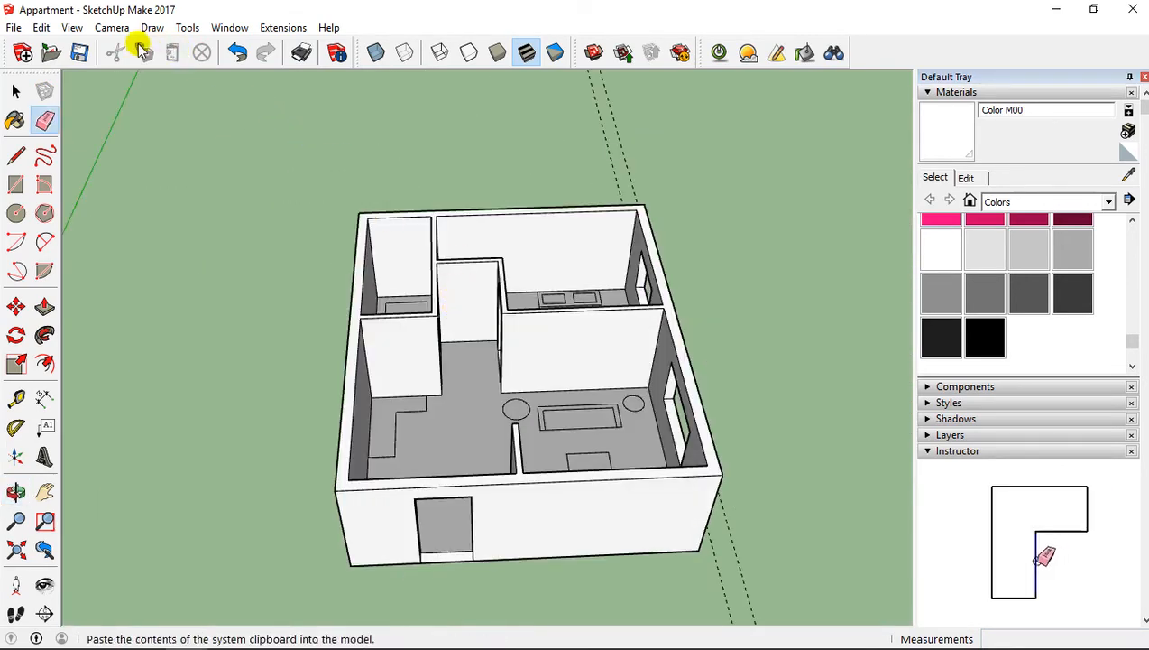
pyautogui.click(36, 26)
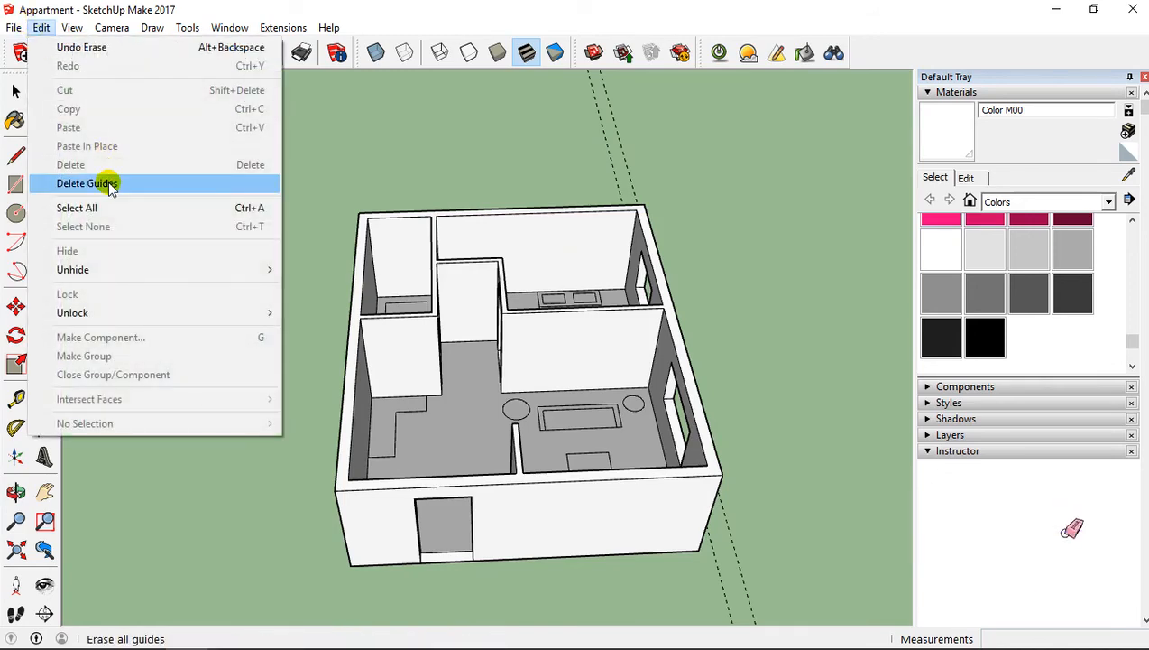
pyautogui.click(108, 183)
pyautogui.moveTo(646, 291)
pyautogui.mouseDown(button='middle')
pyautogui.moveTo(514, 250)
pyautogui.moveTo(547, 249)
pyautogui.moveTo(328, 225)
pyautogui.moveTo(449, 147)
pyautogui.moveTo(496, 267)
pyautogui.moveTo(547, 223)
pyautogui.moveTo(521, 265)
pyautogui.mouseUp(button='middle')
pyautogui.scroll(3, 506, 285)
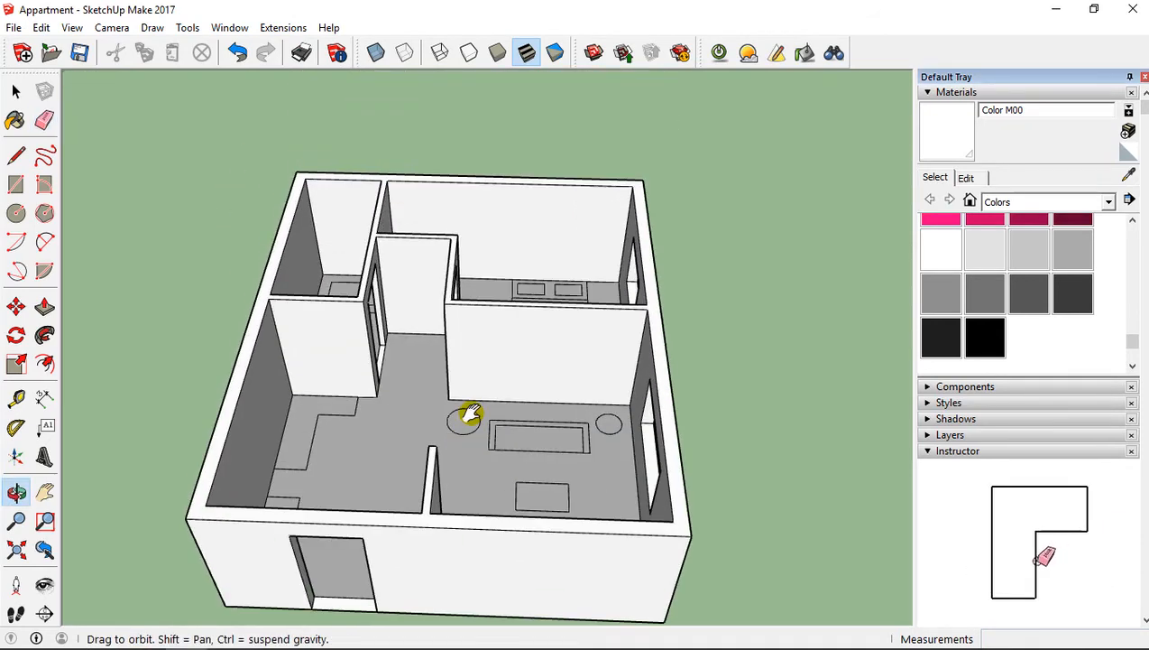